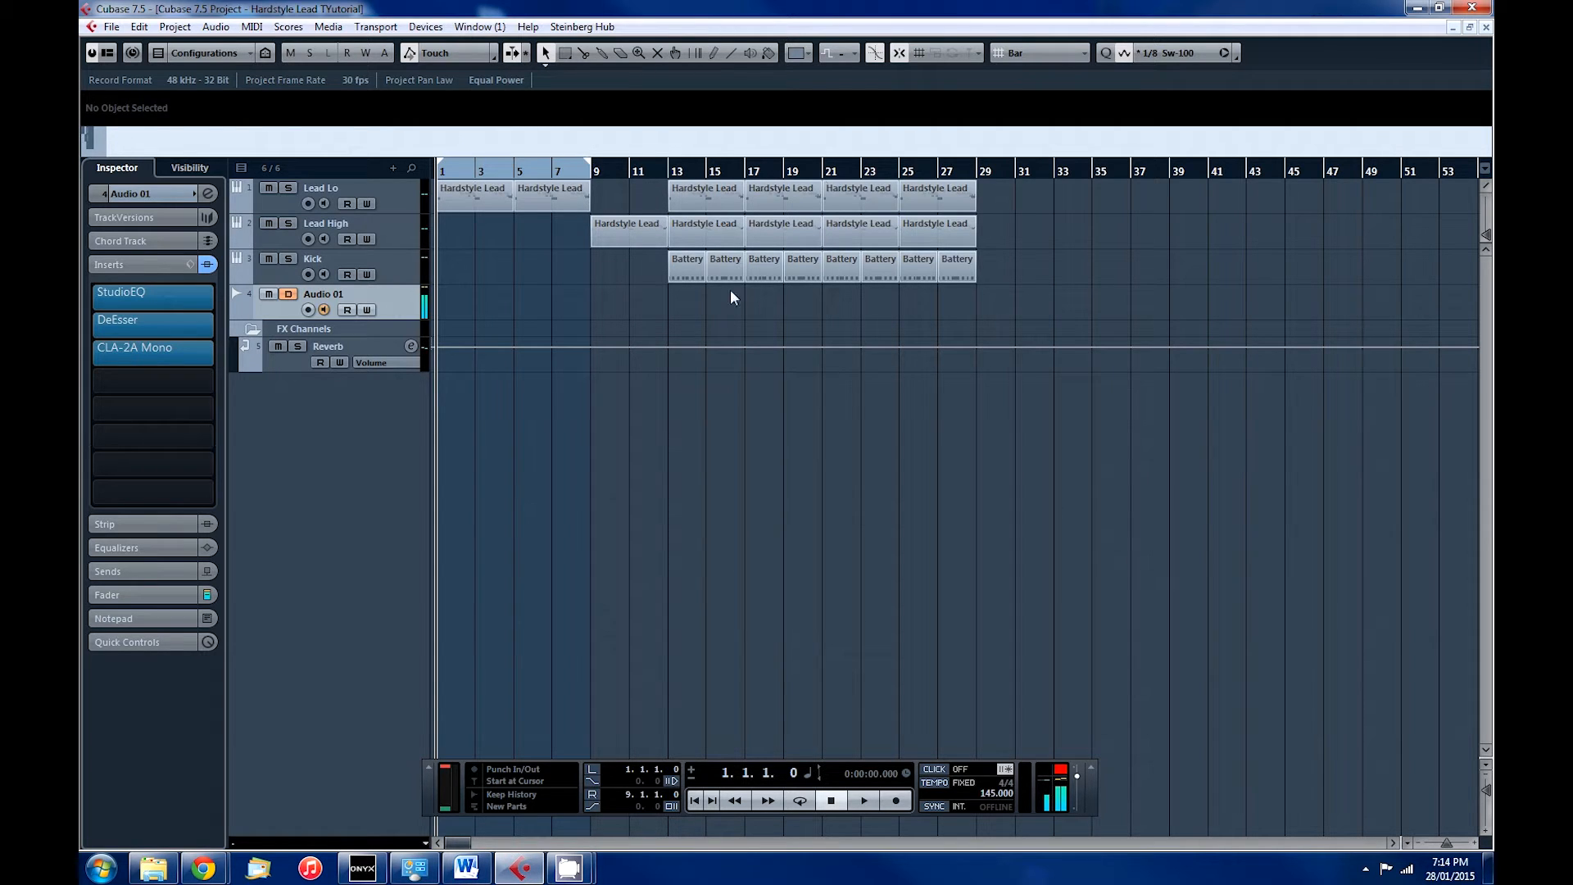
- Extend the locator range to bar 29 and play back the arrangement from the start
left_click_drag(591, 169, 982, 178)
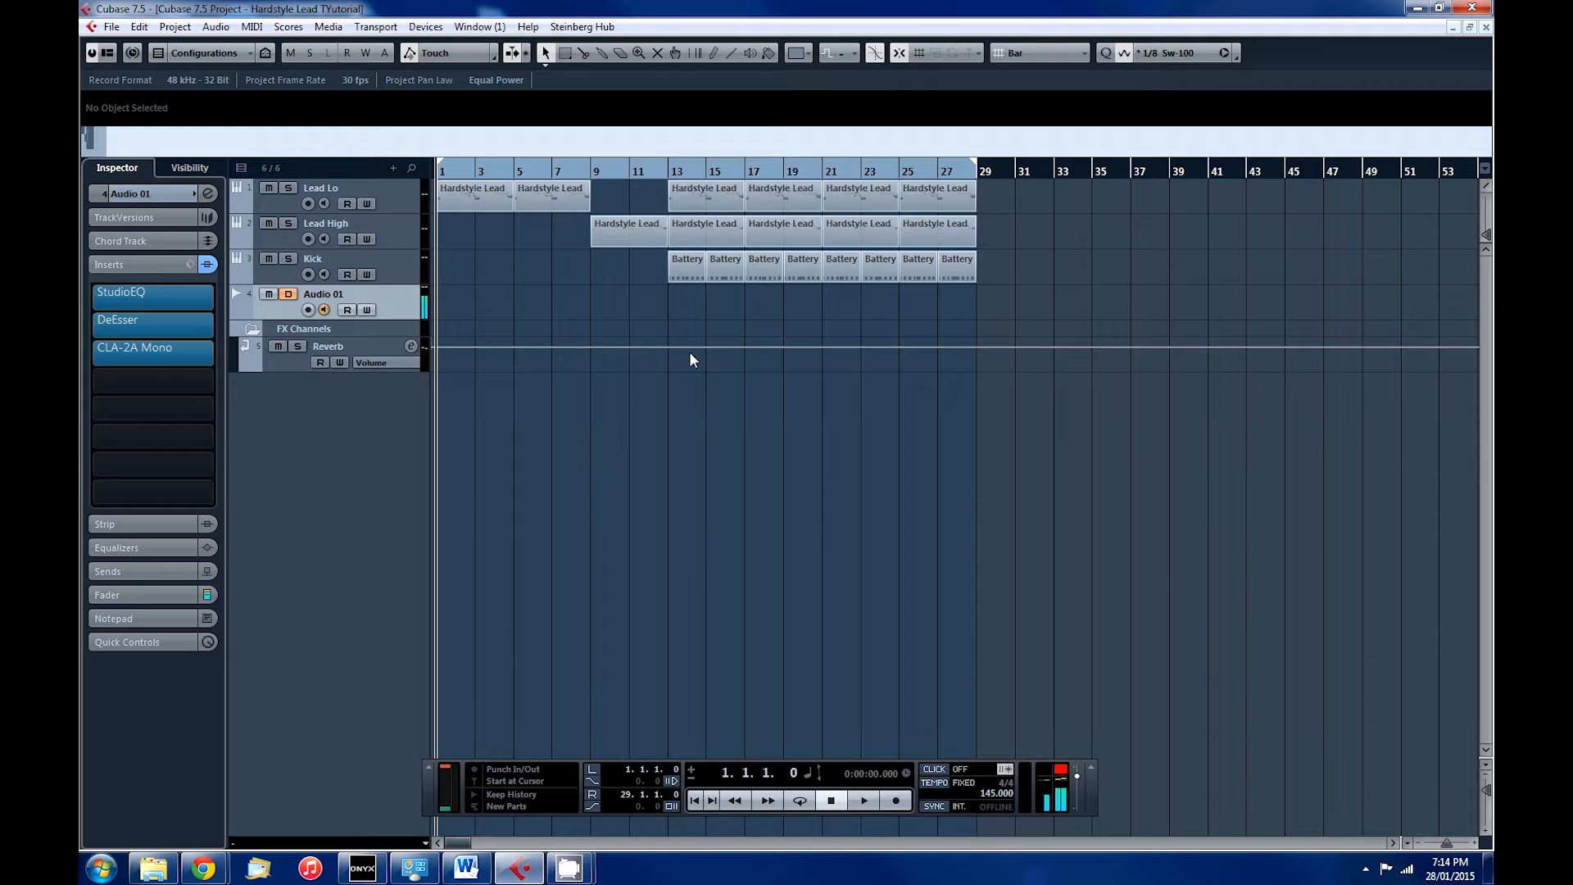
key("space")
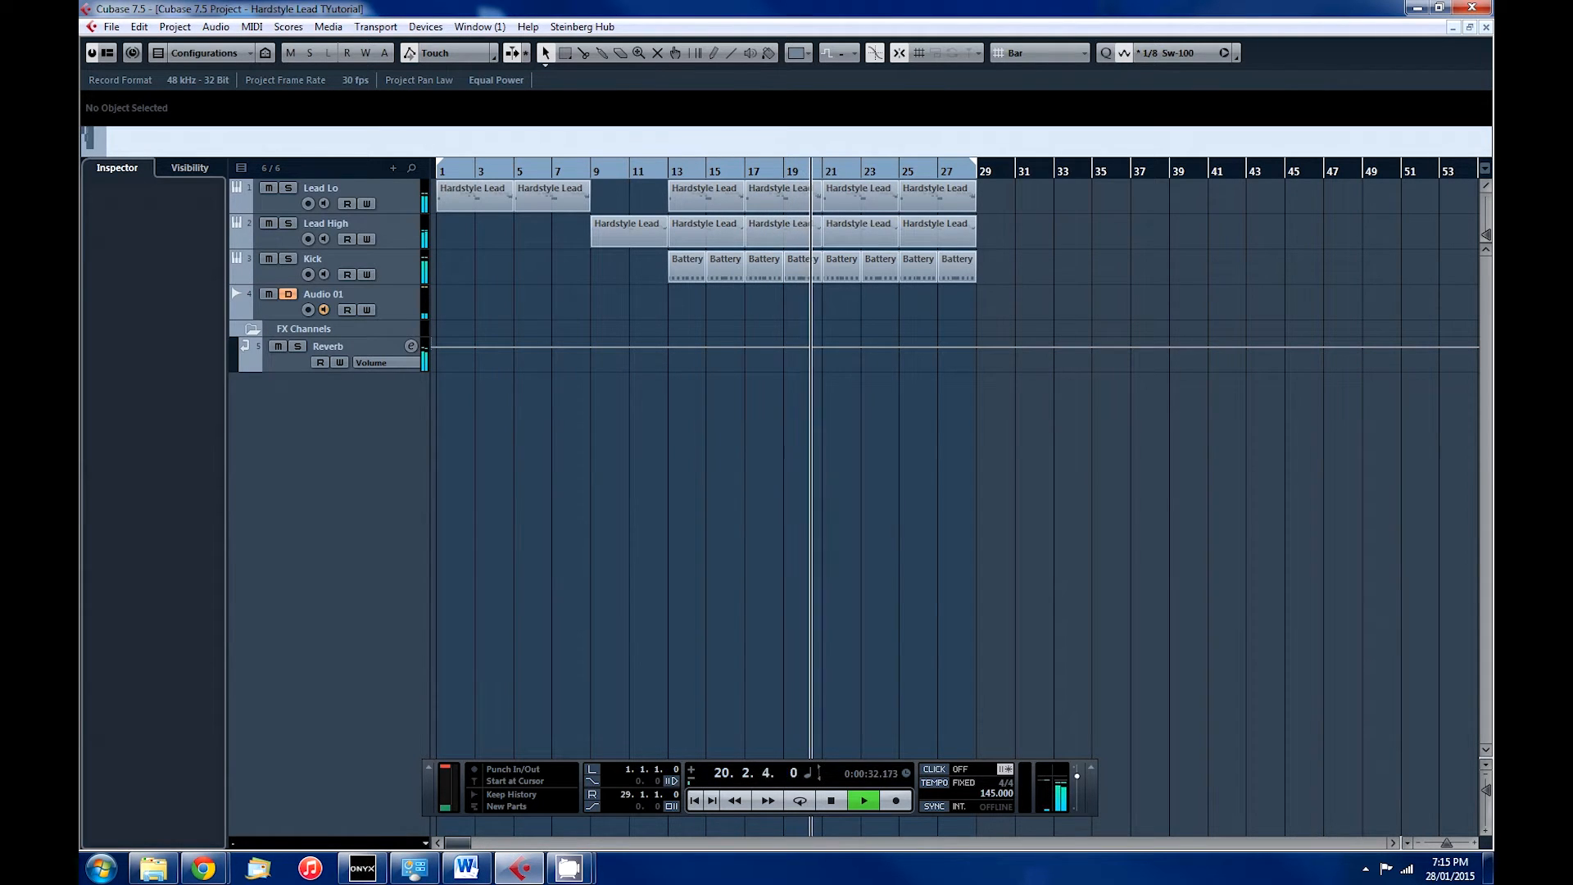
key("space")
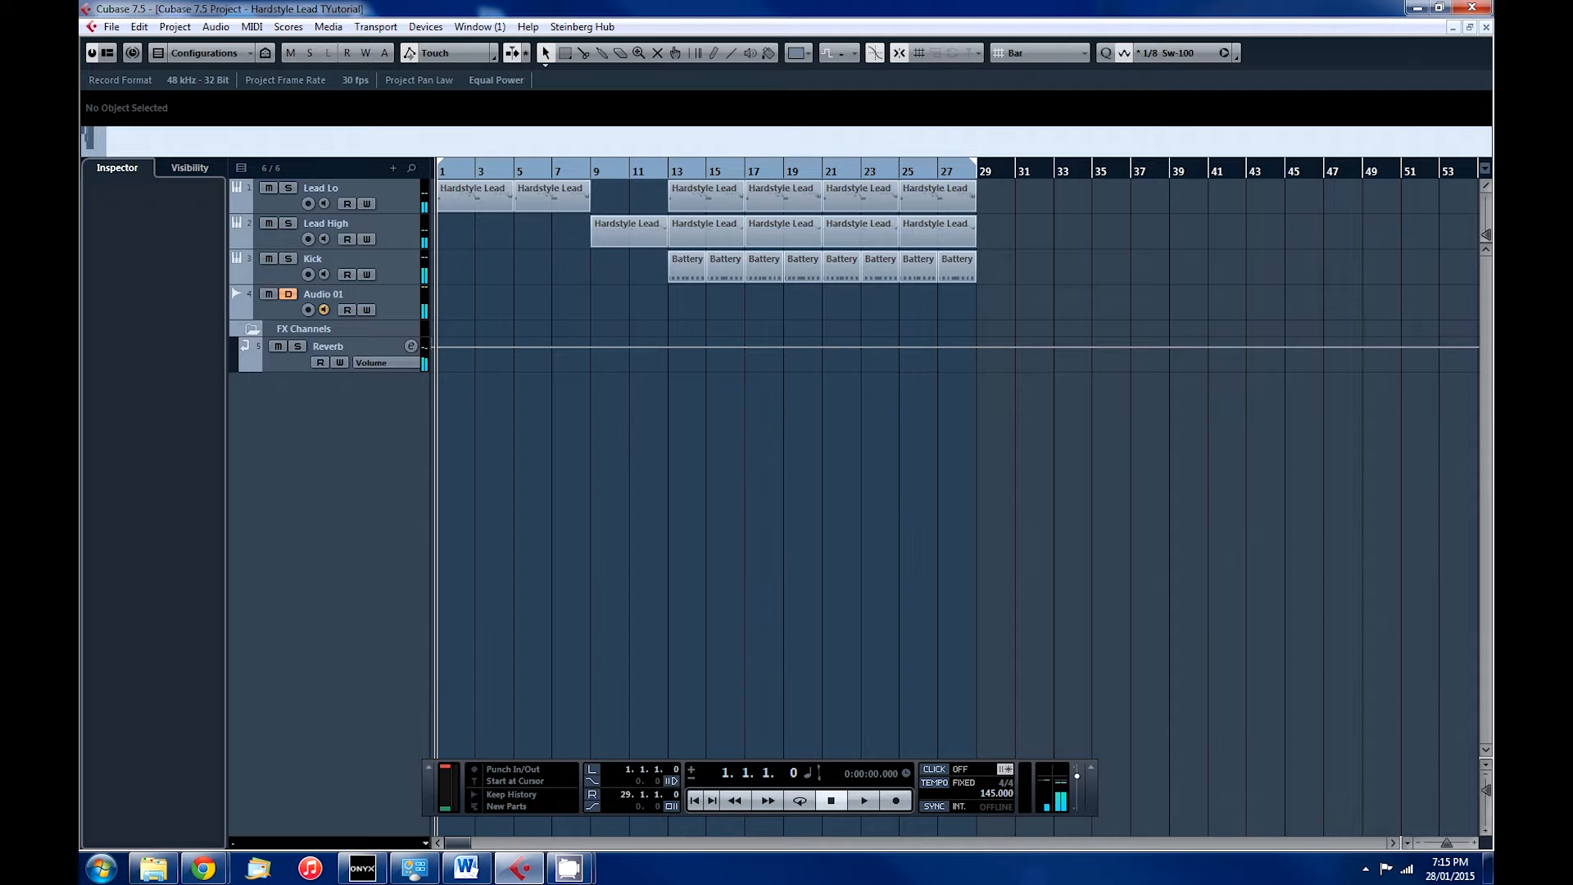
- Add one instrument track that uses the Retrologue synth
left_click(175, 26)
mouse_move(193, 51)
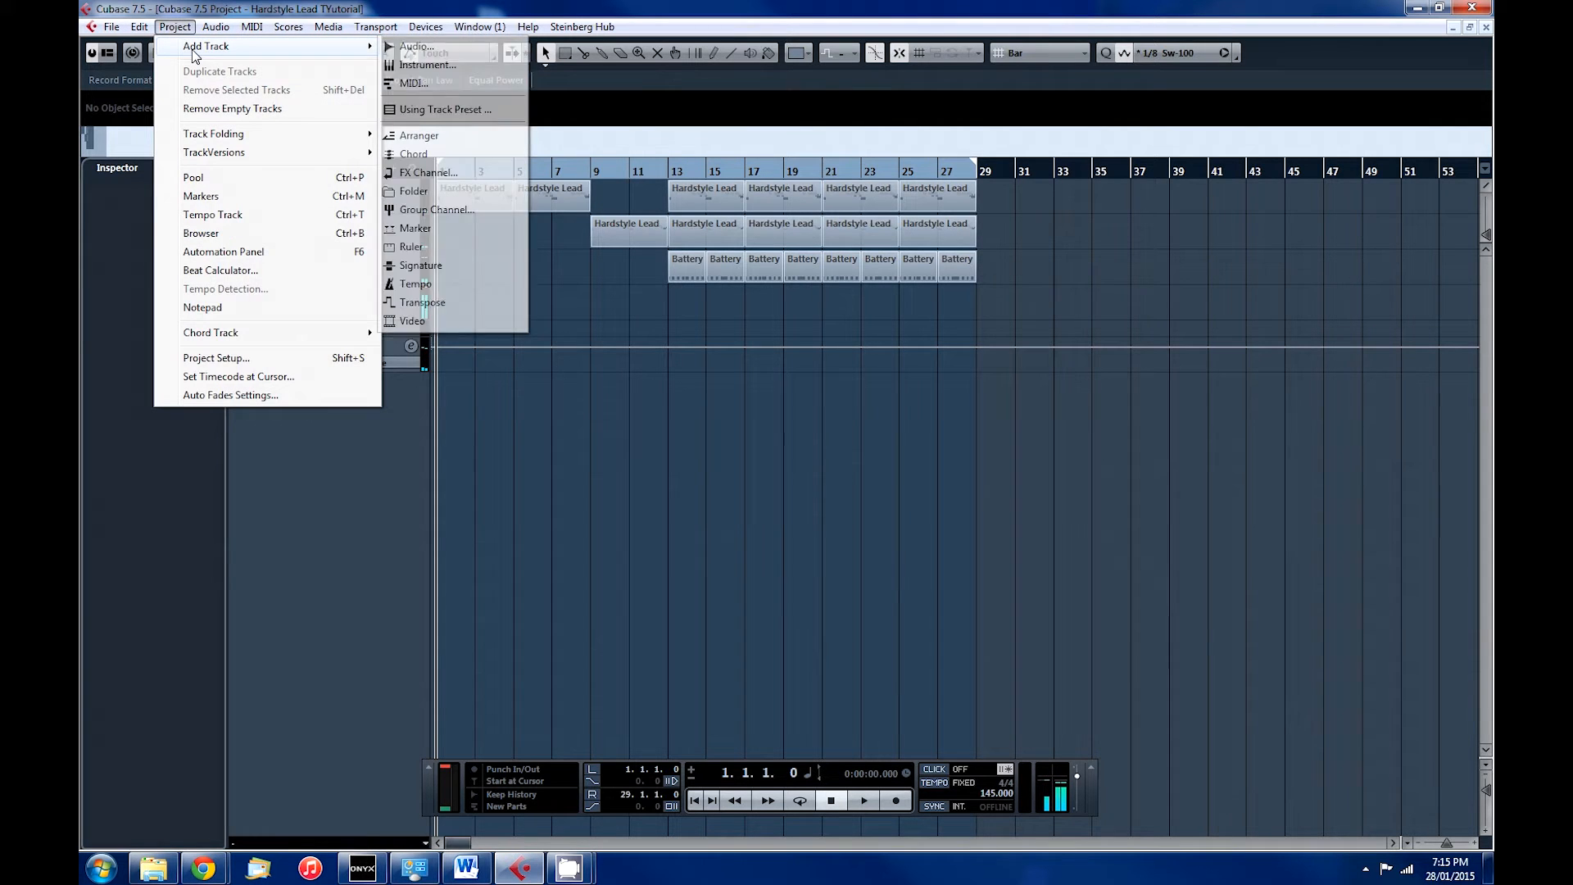
left_click(471, 66)
left_click(868, 292)
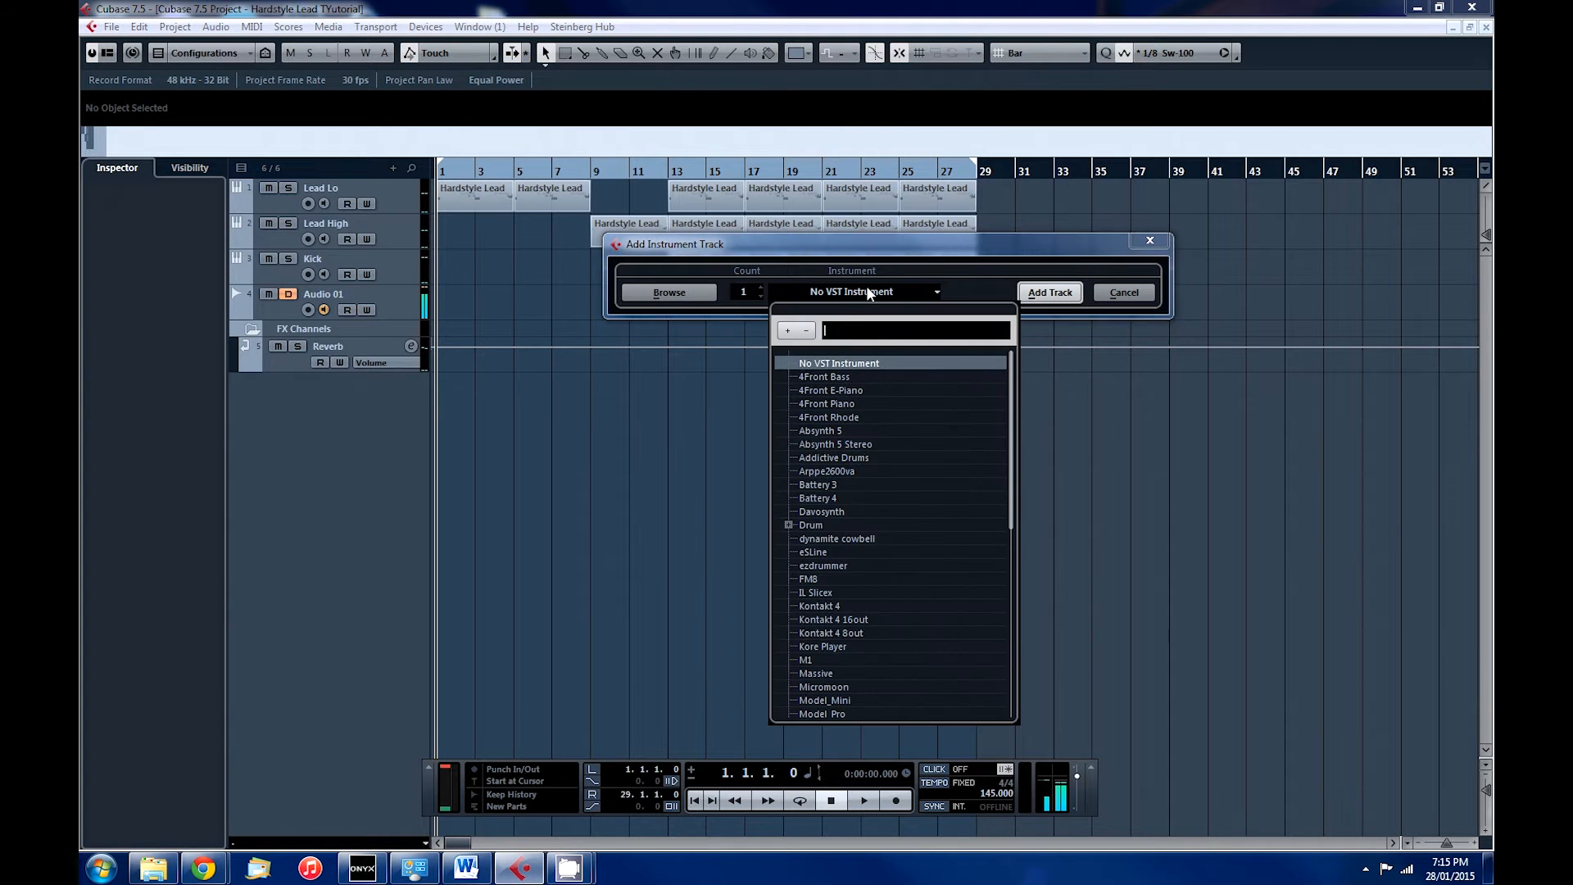
type("RETRO")
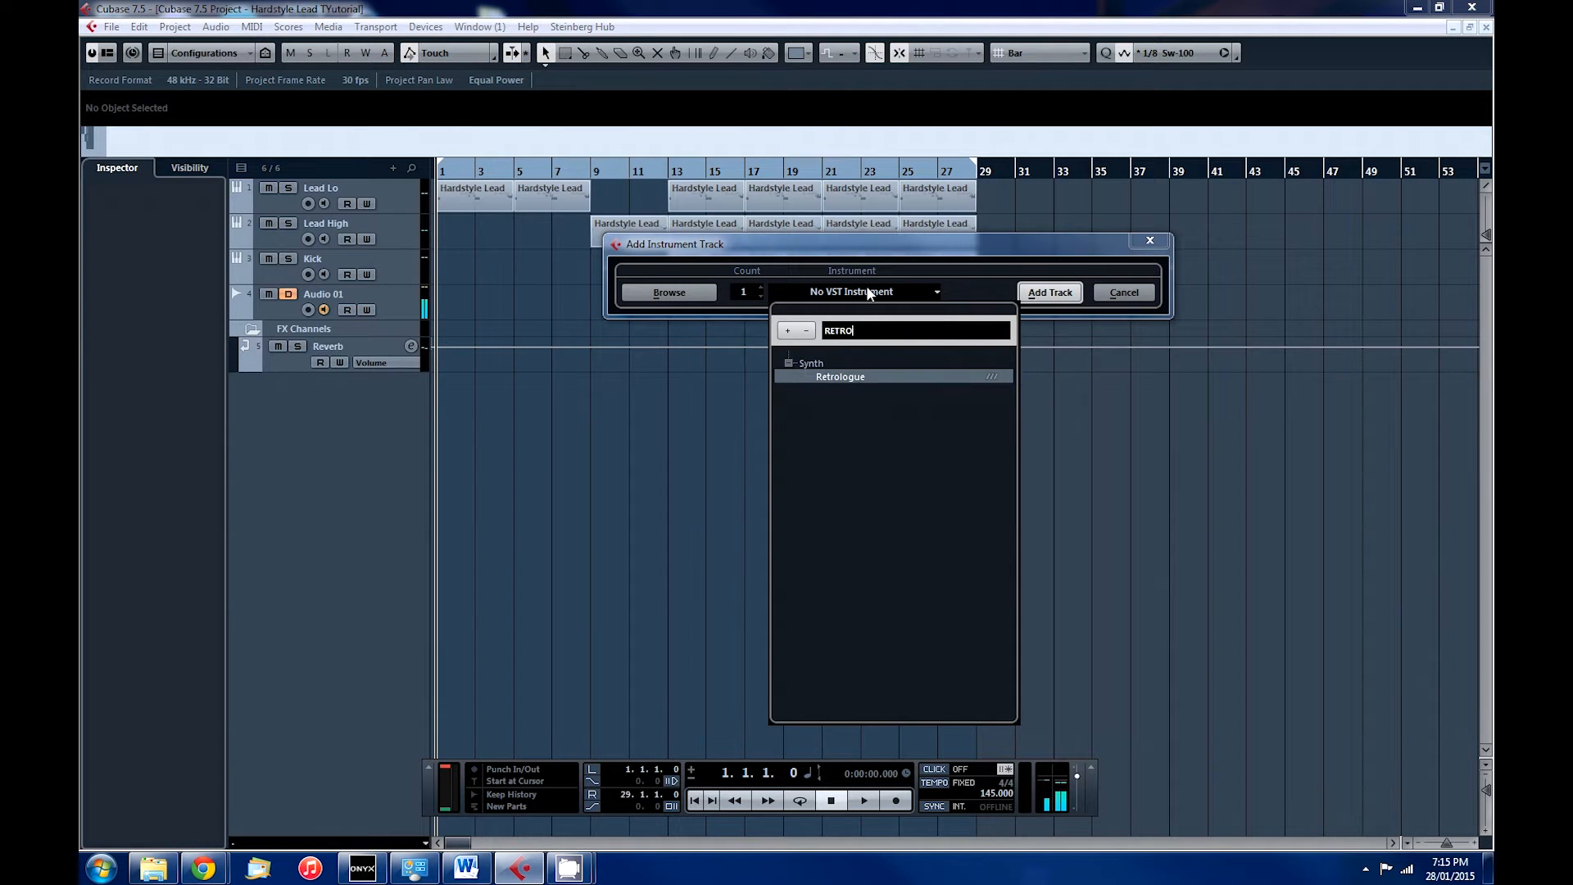
left_click(849, 375)
left_click(1049, 293)
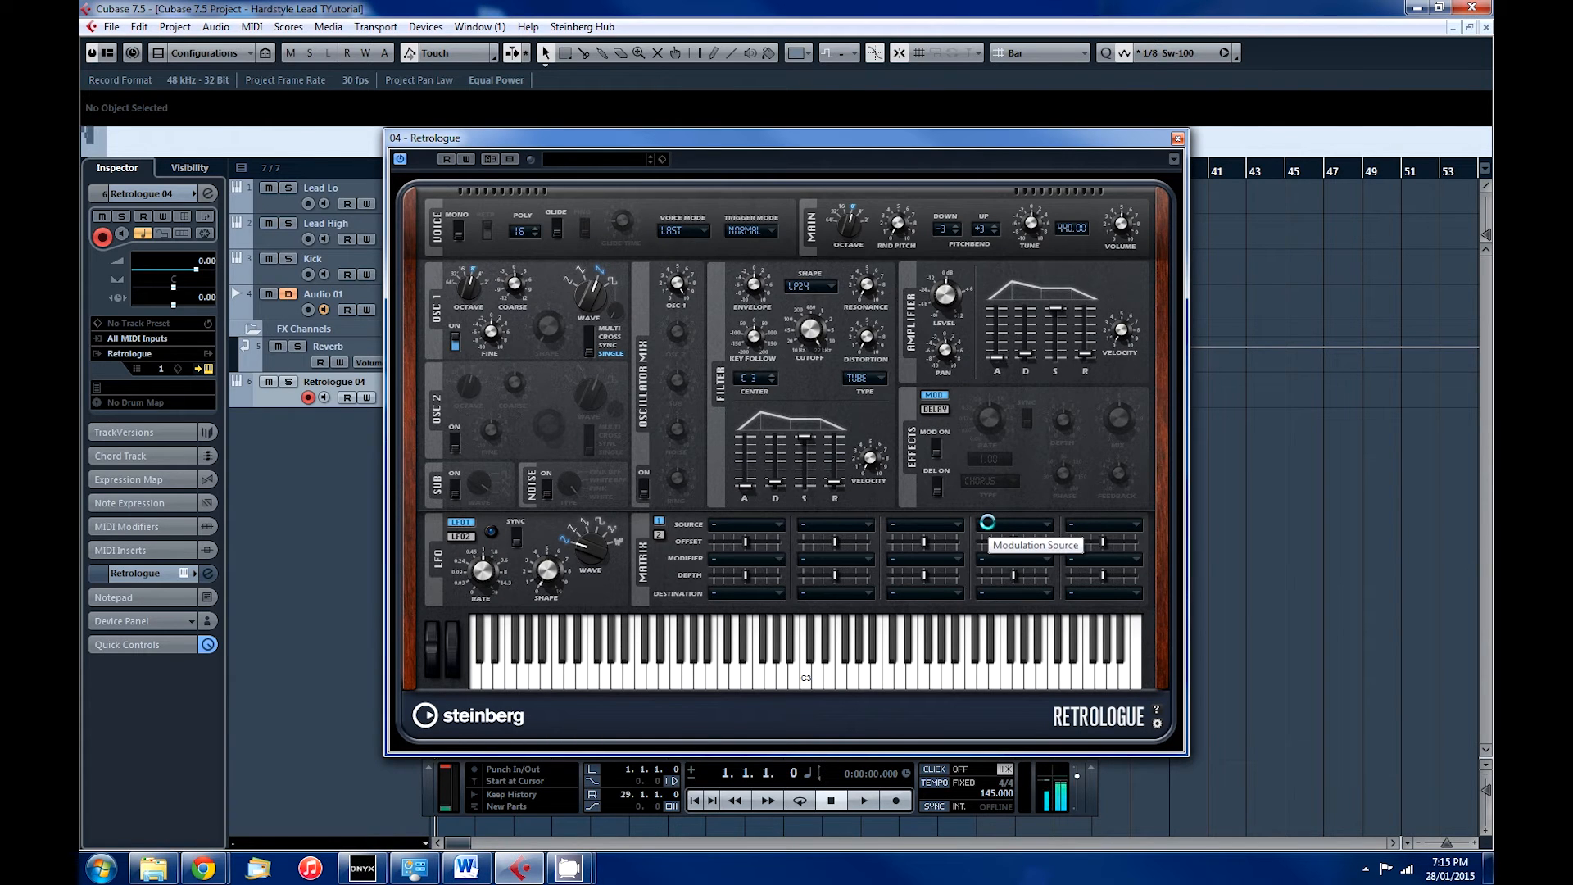
- Move the Retrologue track above Lead Lo and copy the Lead Lo parts onto it at the same bars
left_click_drag(733, 137, 823, 427)
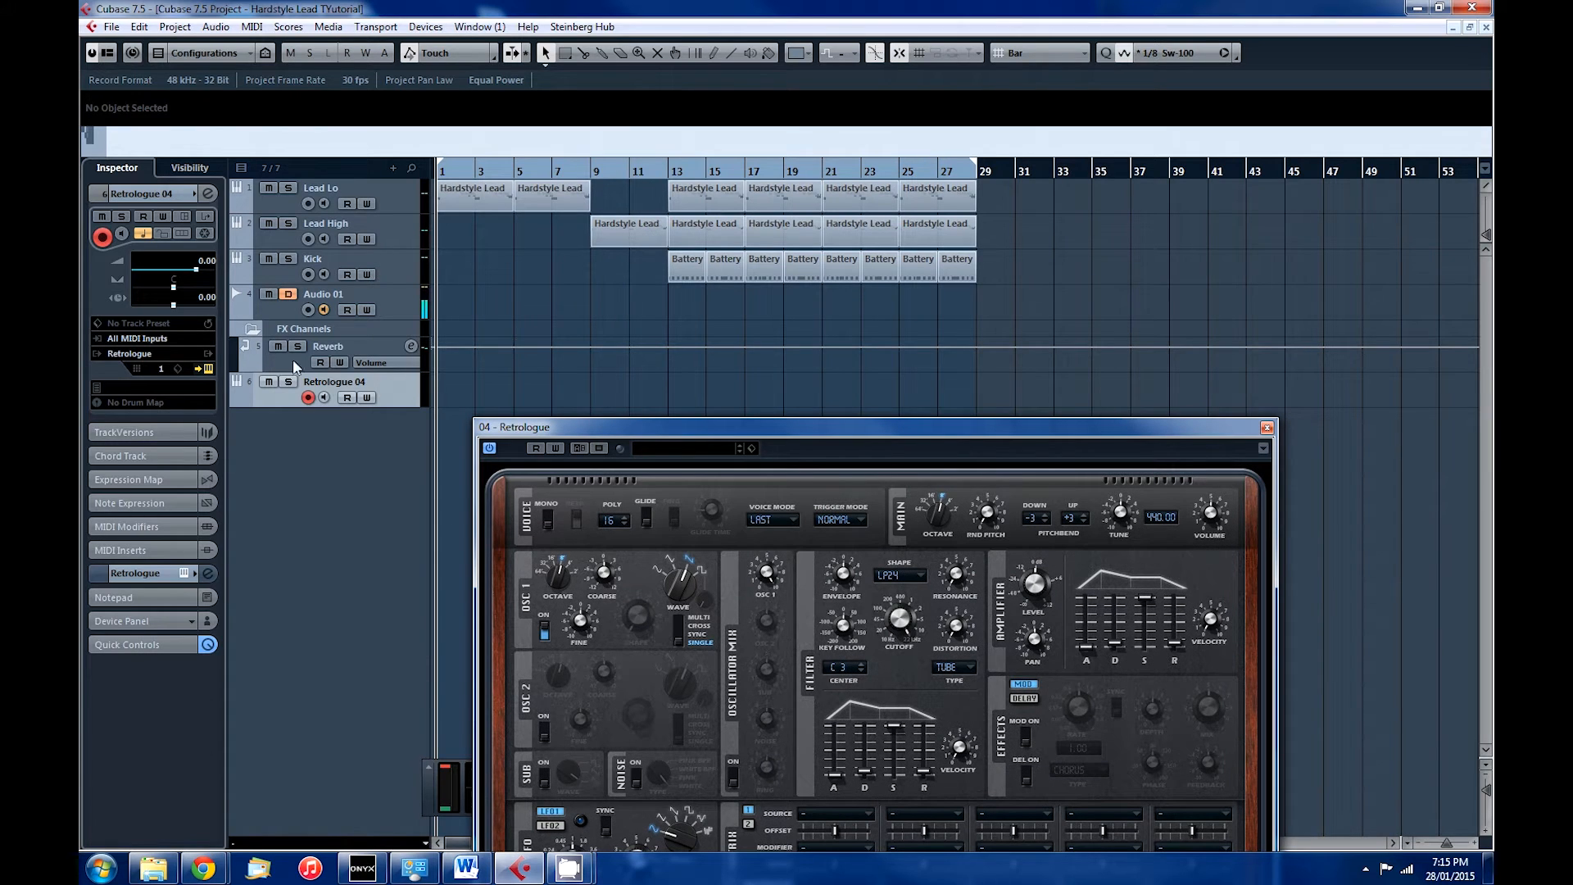
left_click_drag(312, 374, 318, 184)
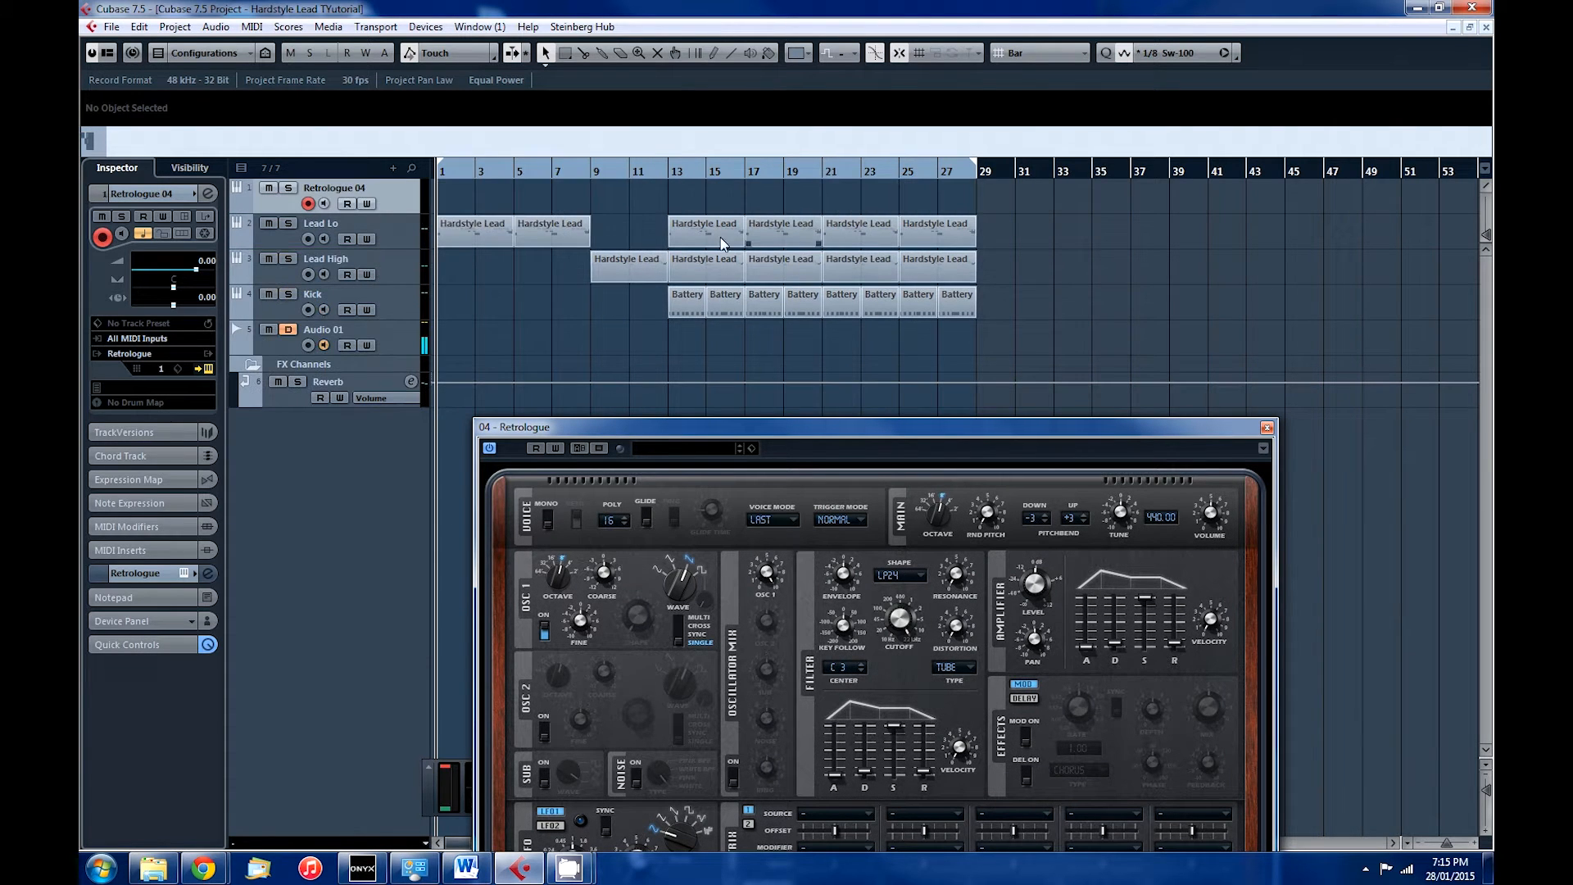
left_click(632, 264)
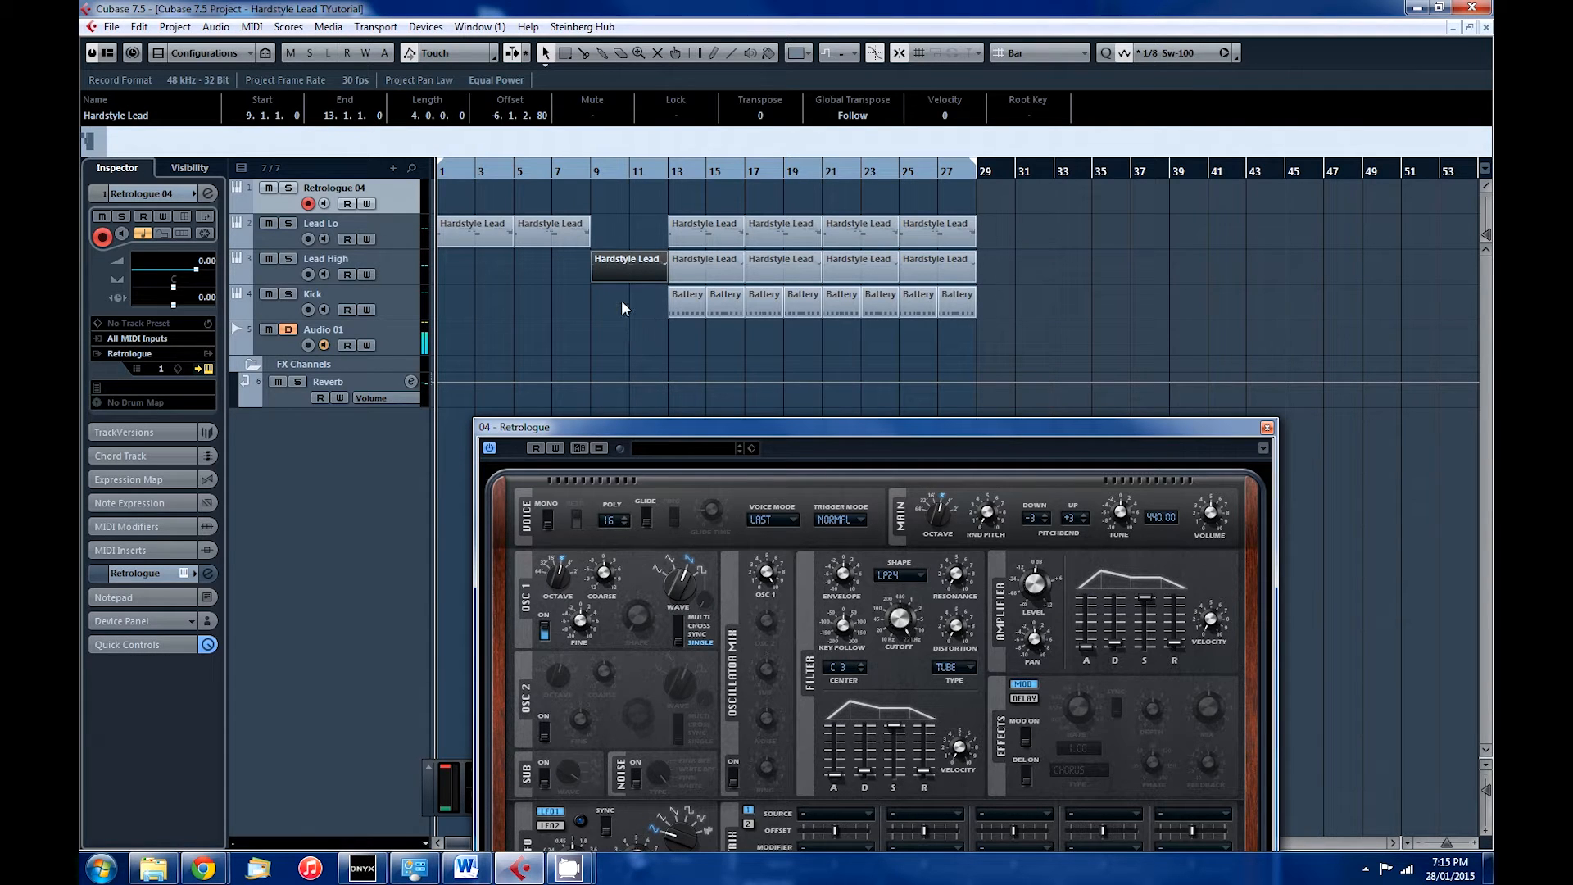
left_click(621, 299)
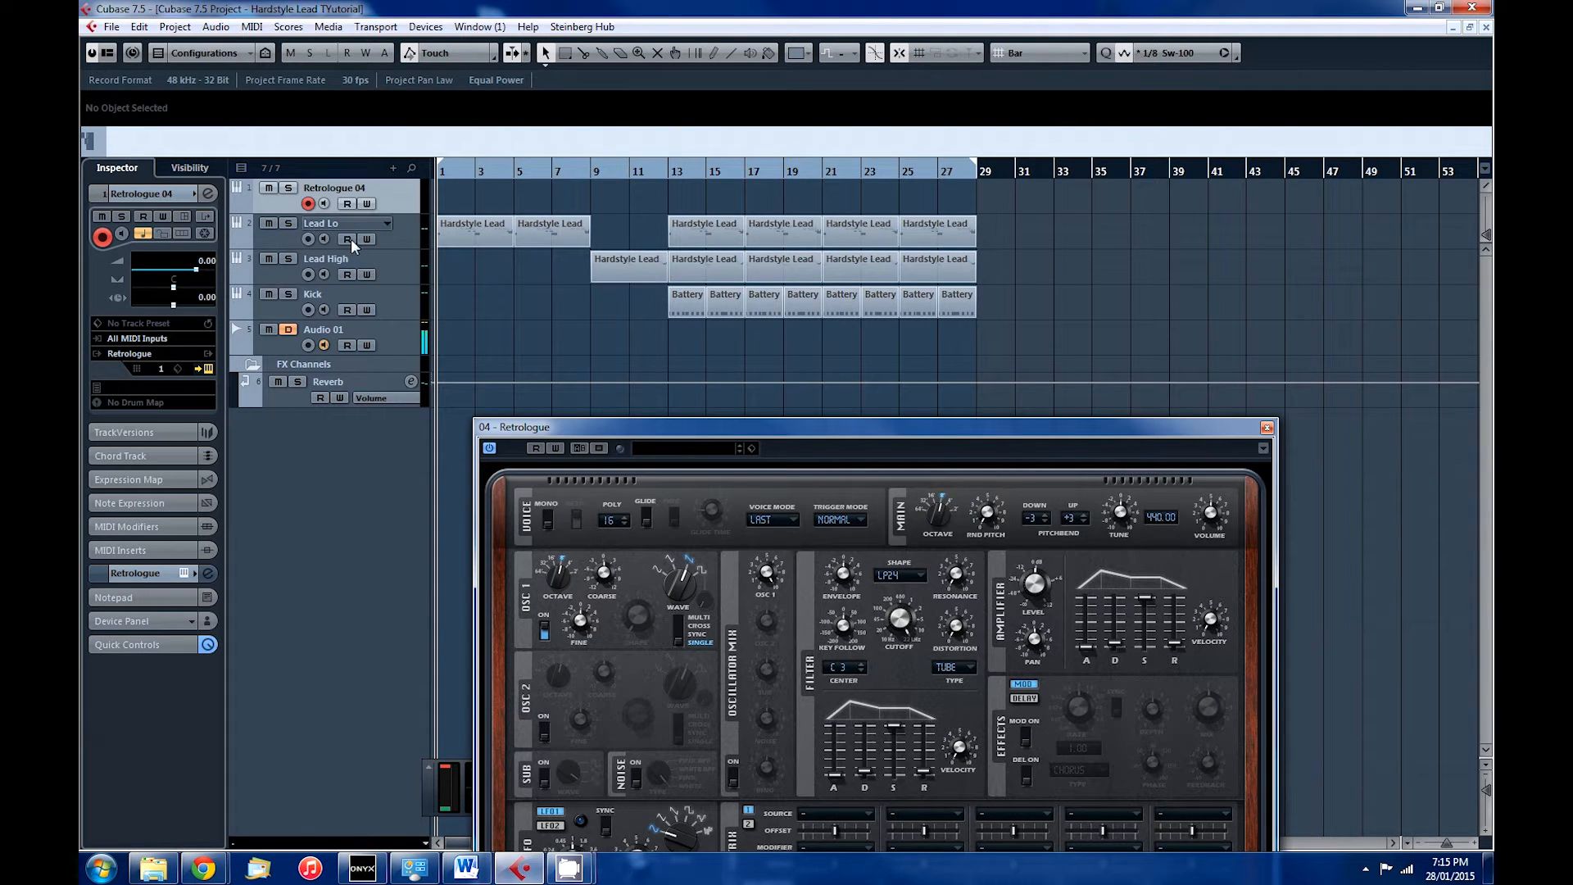
left_click(629, 260)
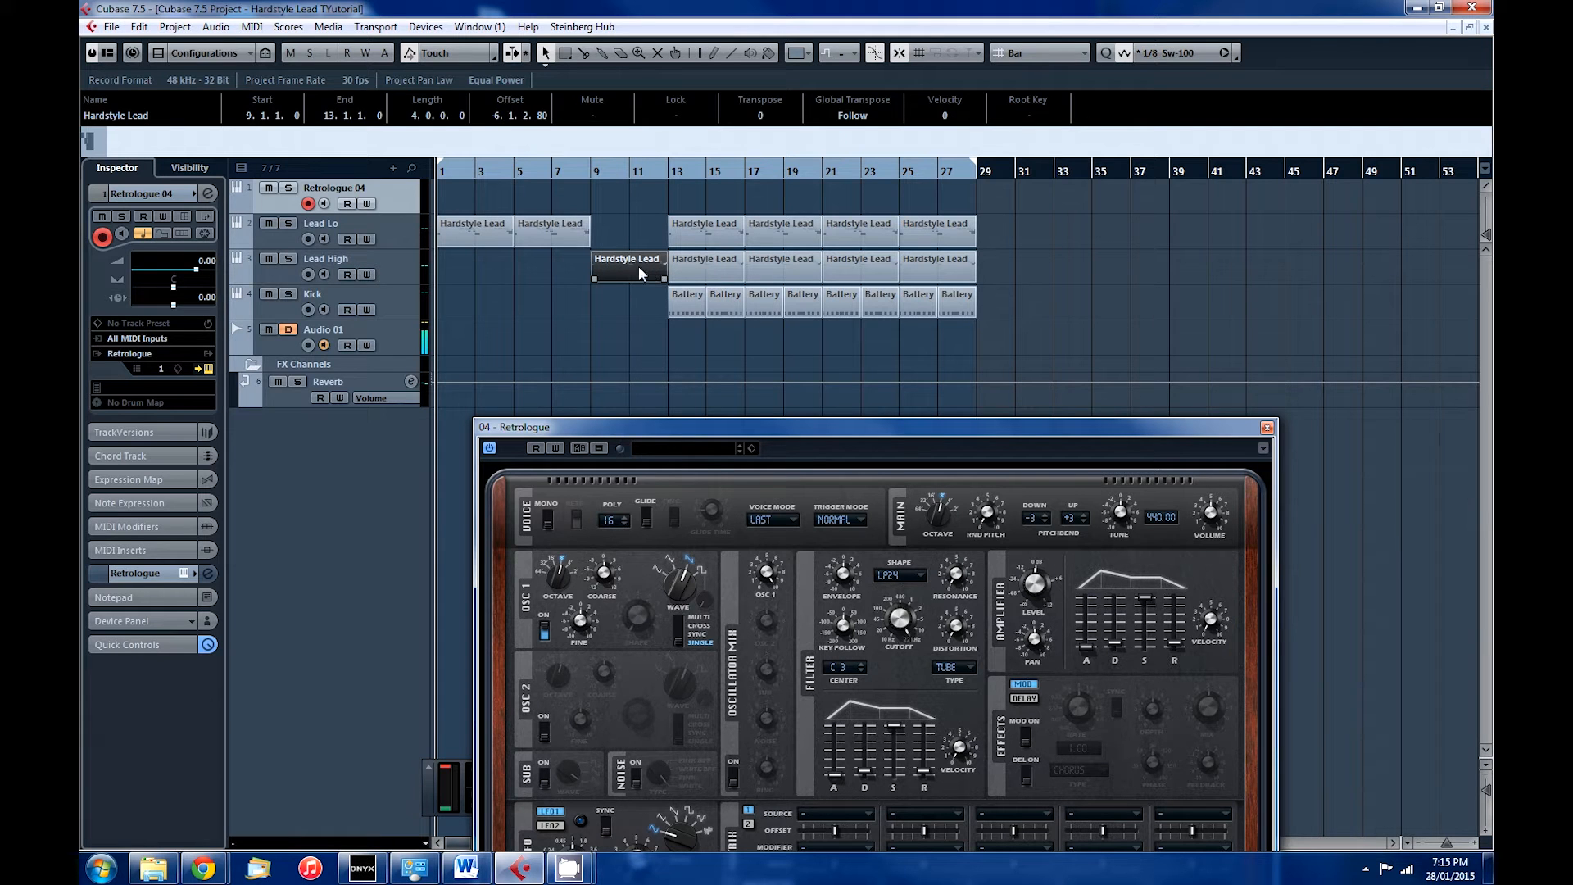
left_click_drag(1050, 211, 478, 197)
key("space")
key("ctrl+z")
key("space")
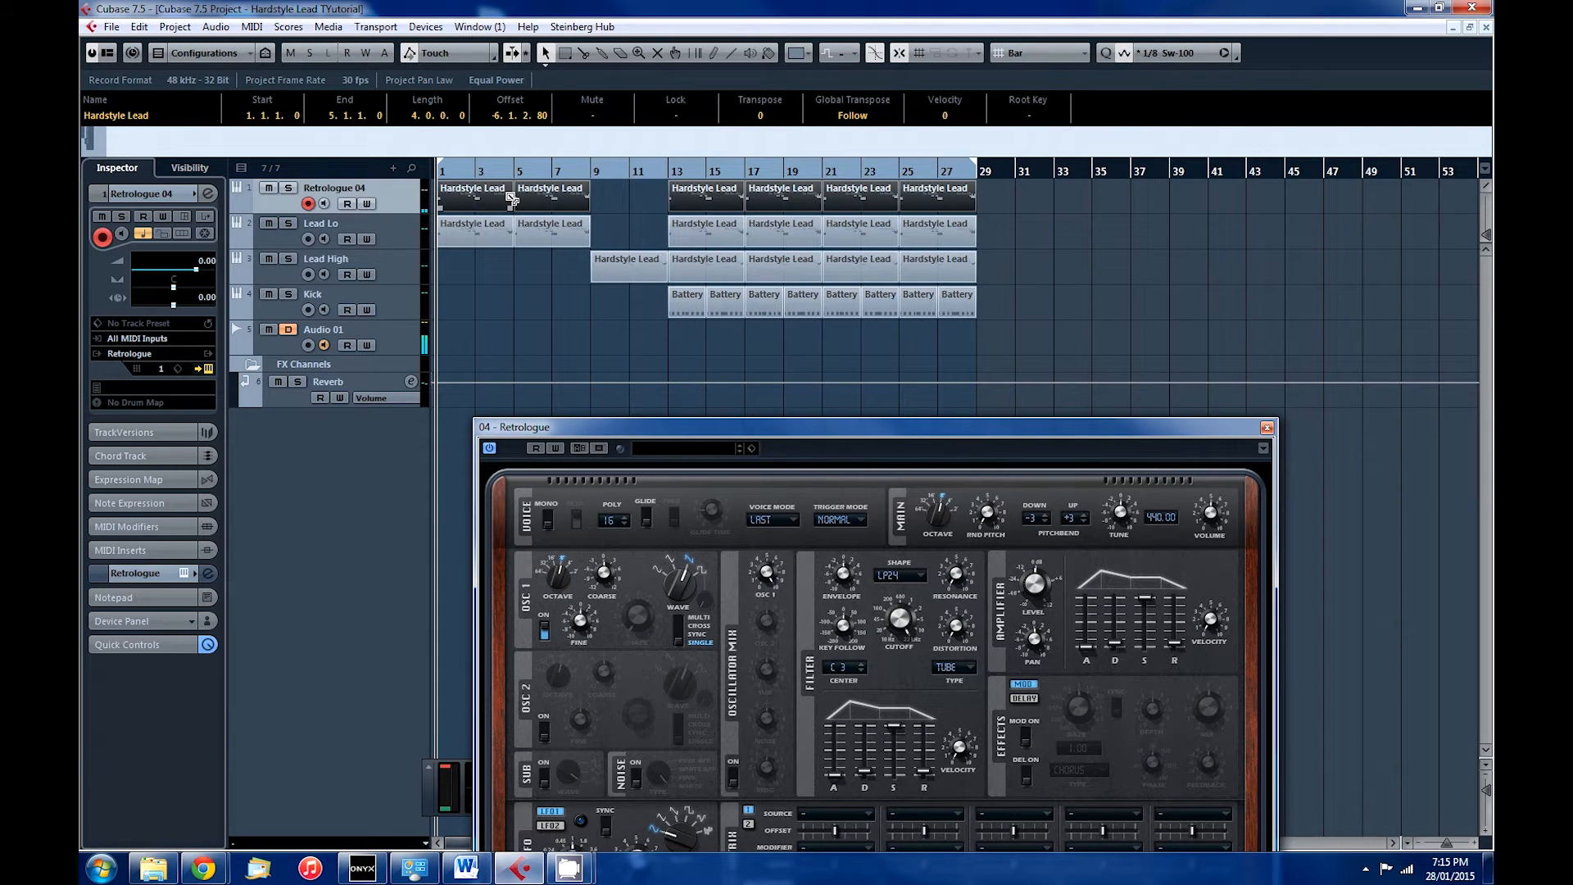
- Mute the Lead High and Lead Lo tracks and lower the Retrologue track's volume to -11.2 dB while playing it
left_click(269, 258)
left_click(269, 223)
left_click_drag(700, 427, 739, 240)
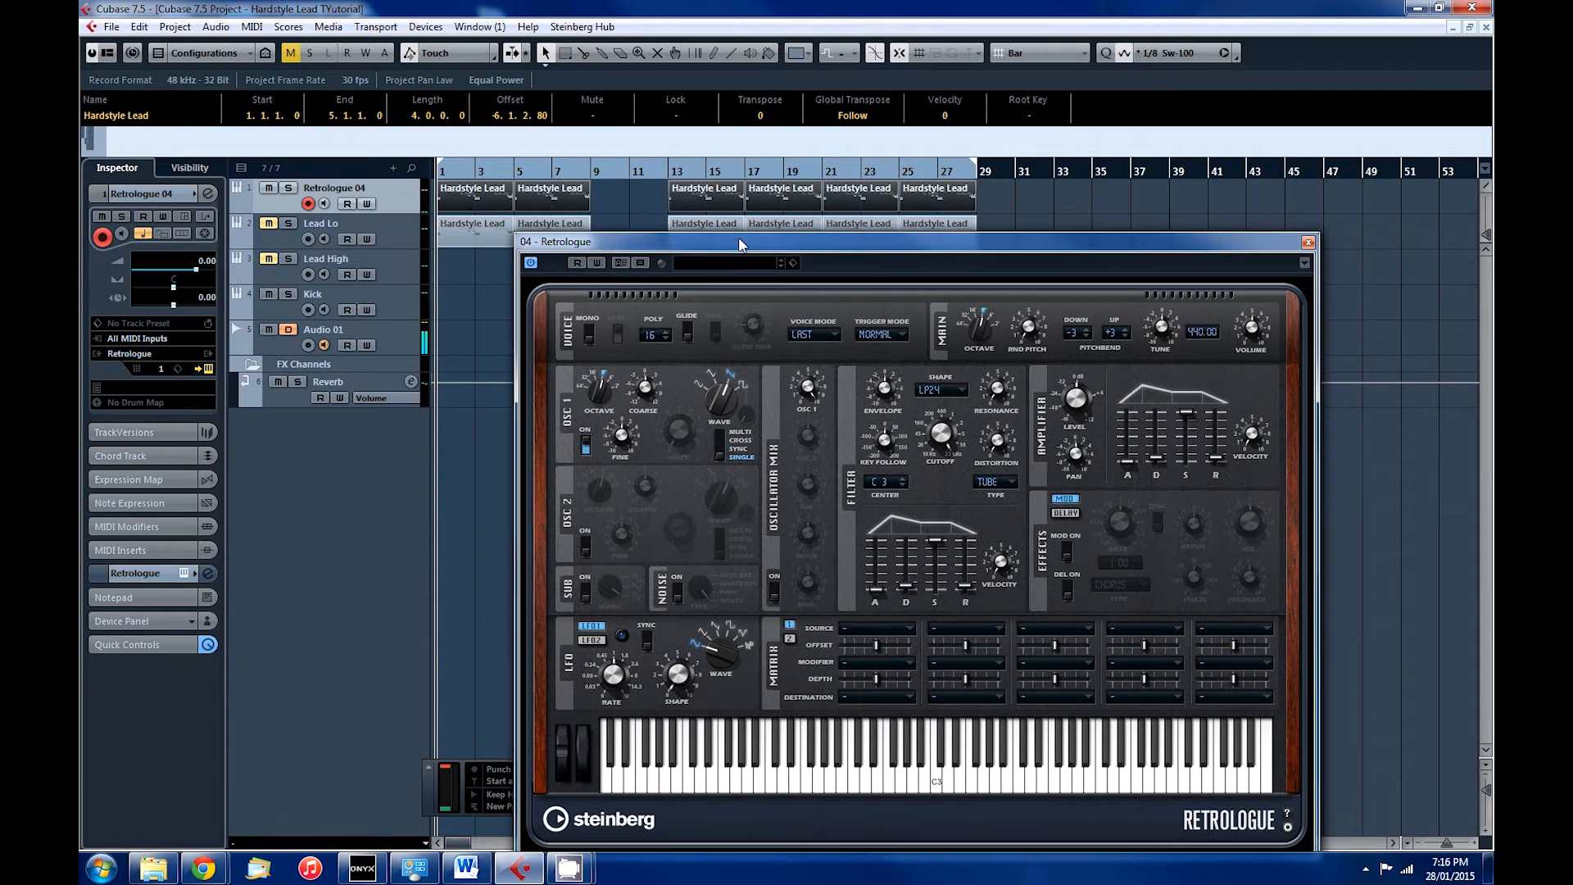
key("space")
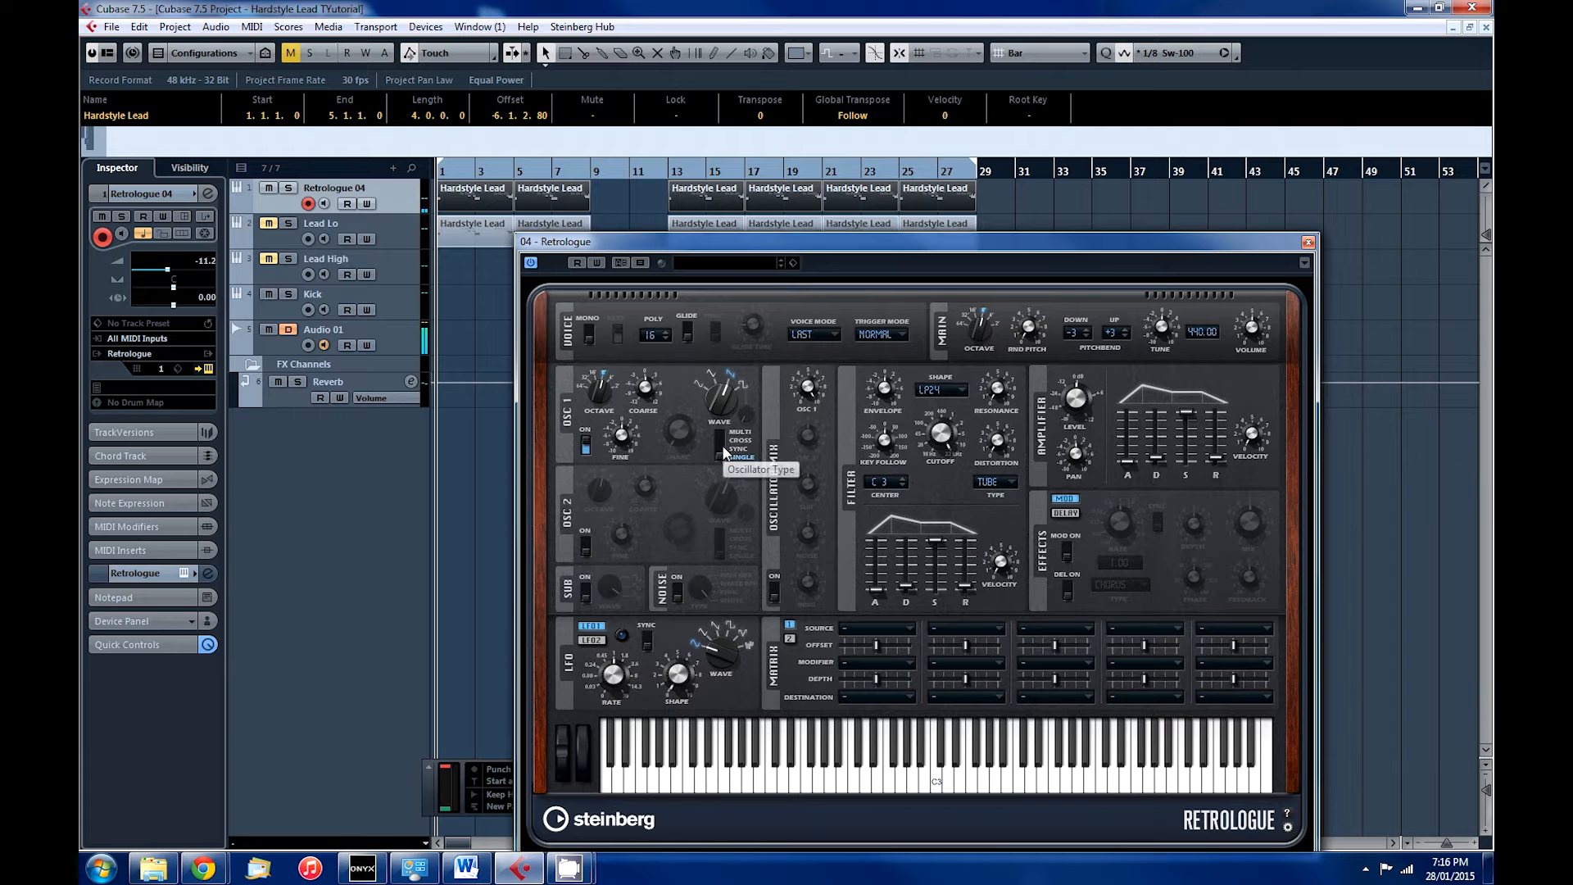
- Set oscillator 1 to Multi with 8 oscillators and audition the lead
left_click_drag(724, 452, 723, 363)
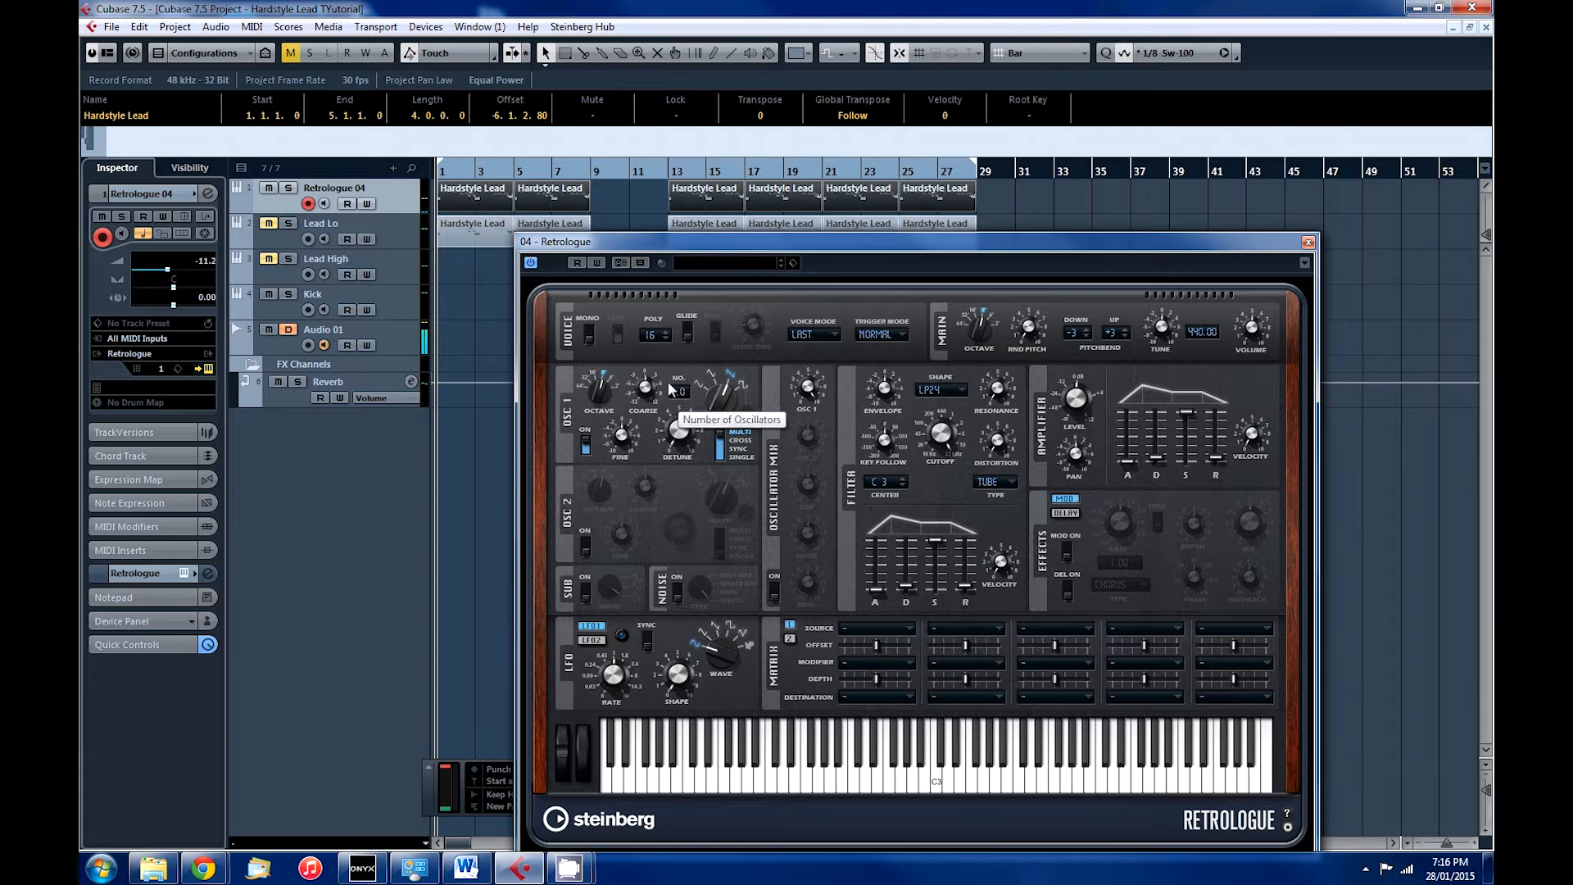
left_click_drag(669, 240, 626, 177)
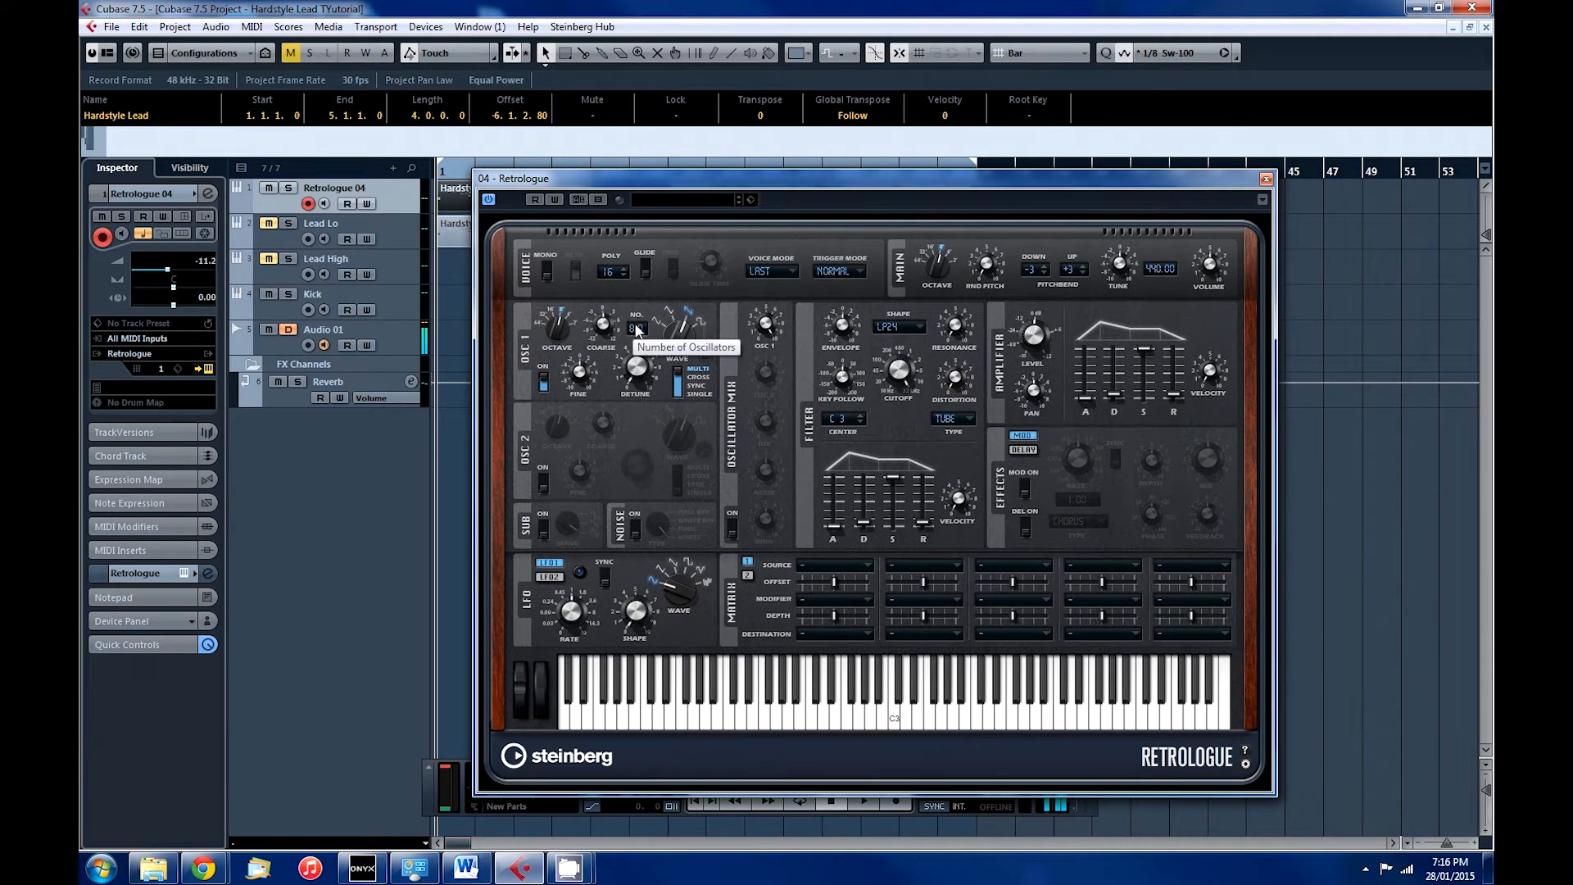
left_click_drag(642, 375, 632, 321)
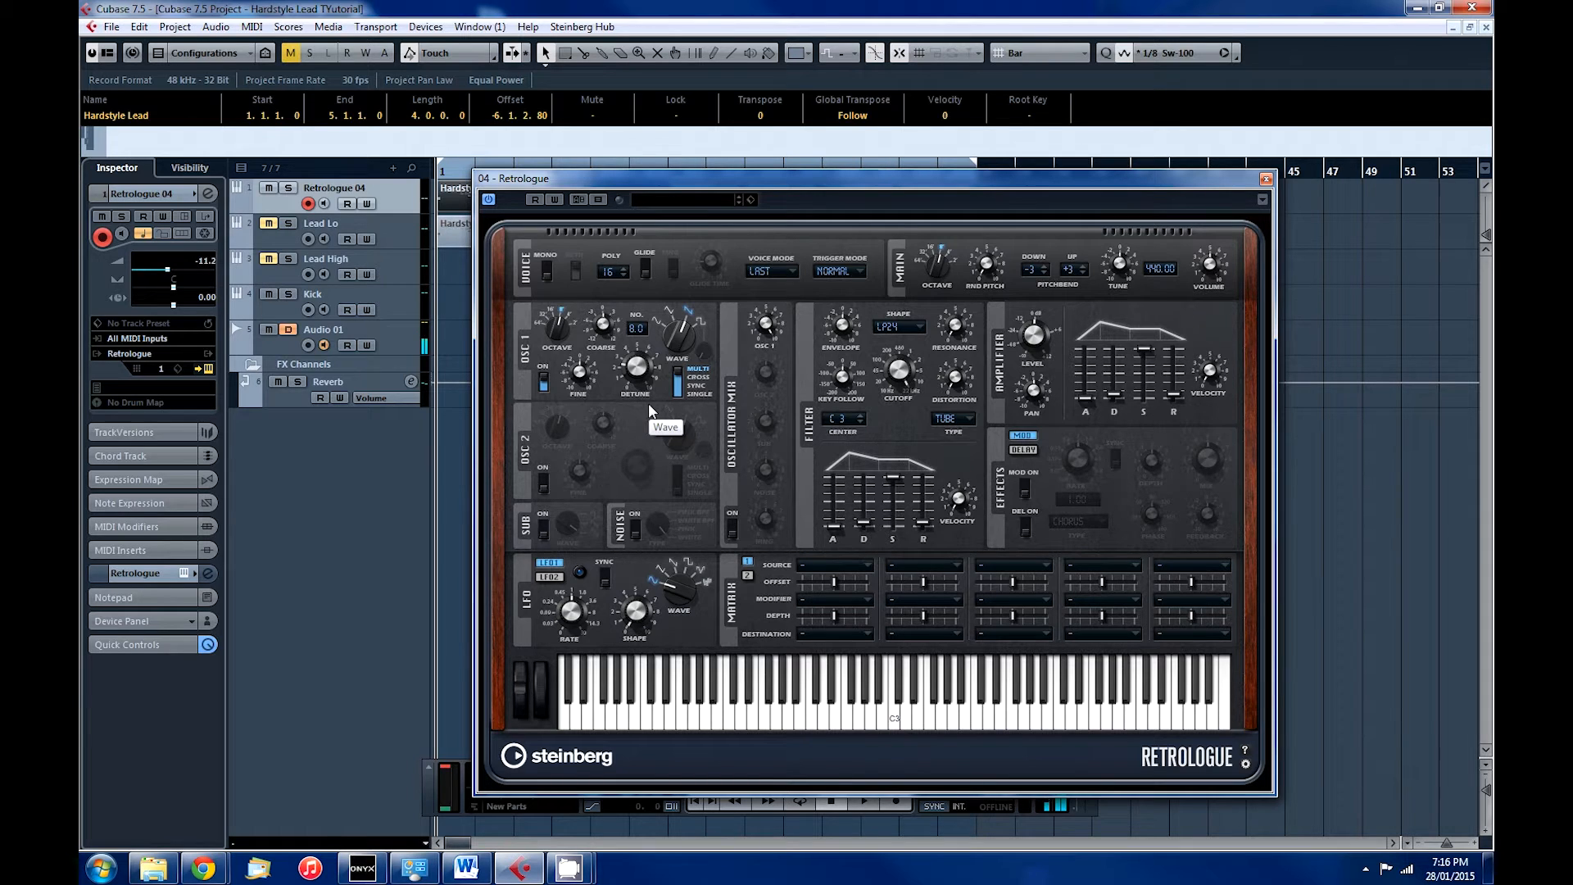
key("space")
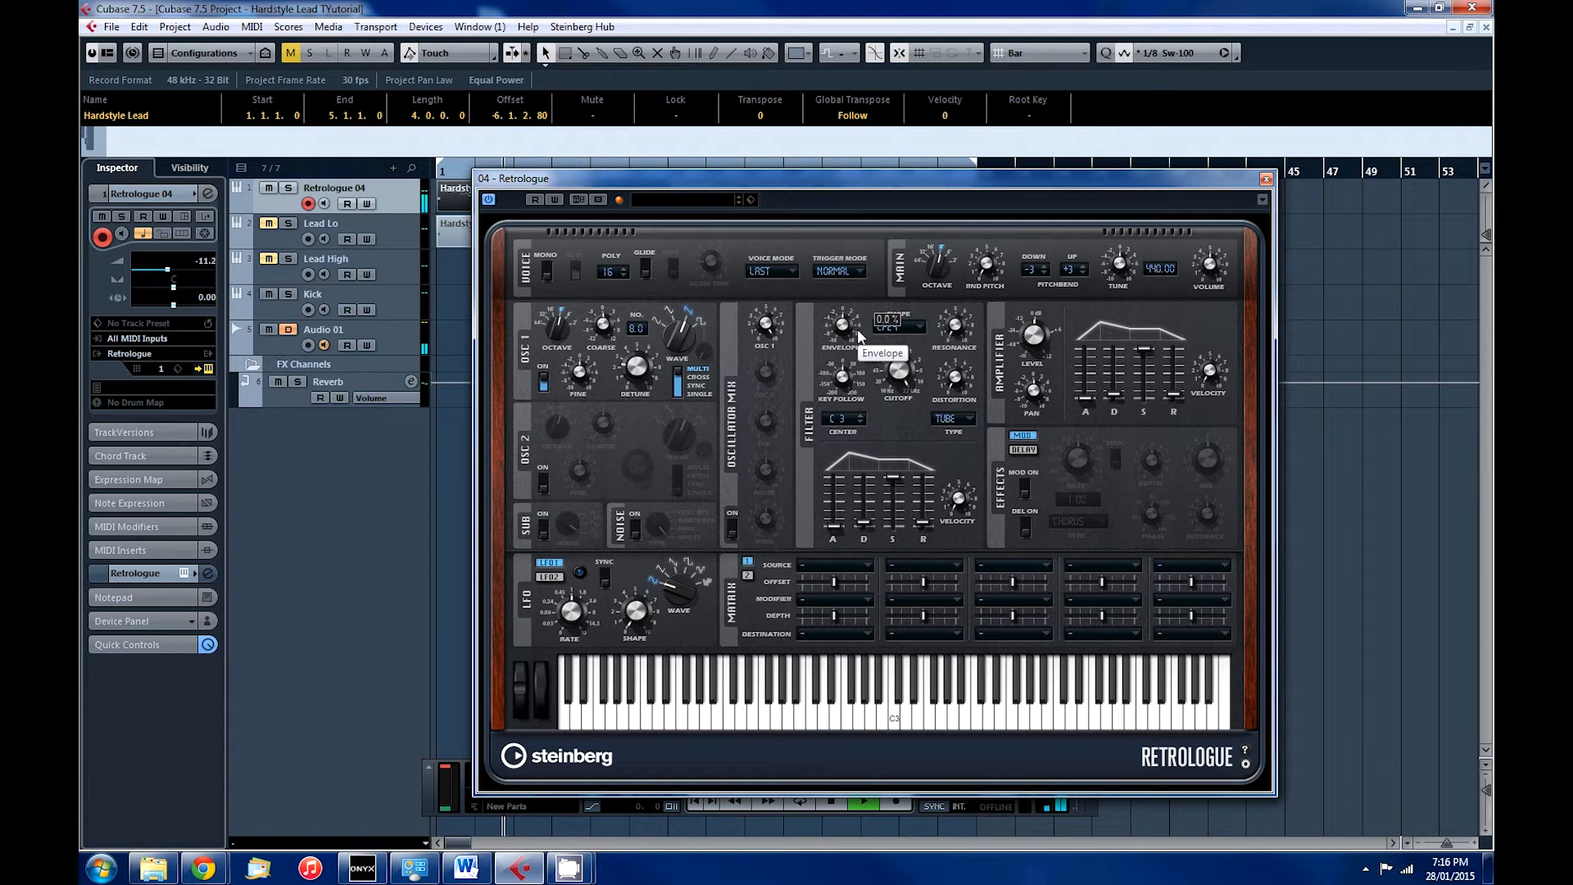
key("space")
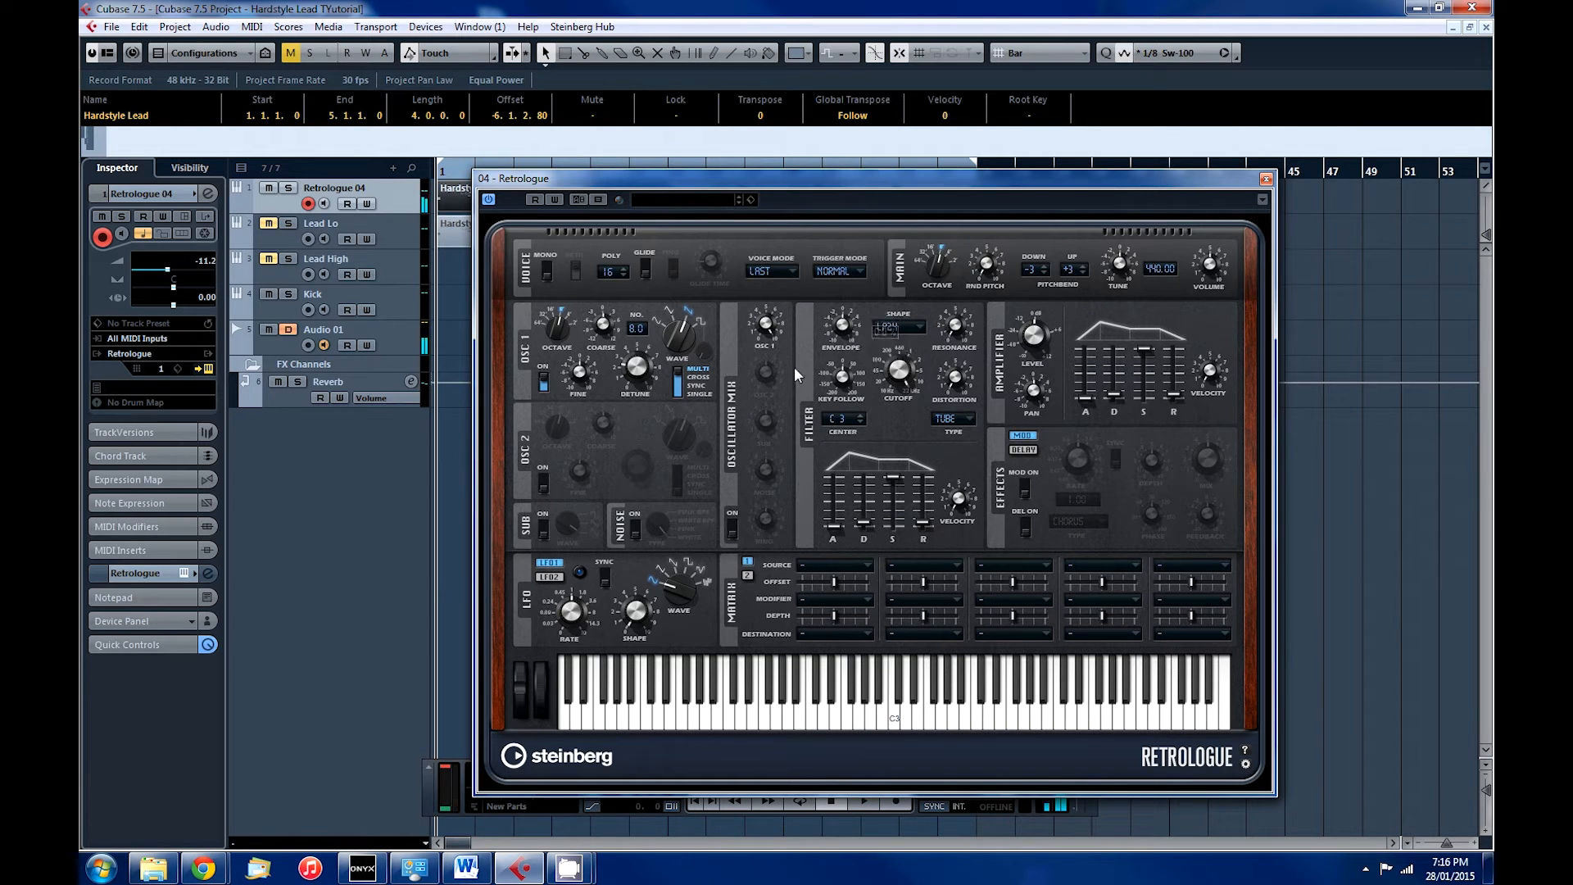
- Enable oscillator 2 with a raised octave and Multi type with 8 oscillators, and audition the sound
left_click(543, 482)
left_click_drag(554, 426, 558, 412)
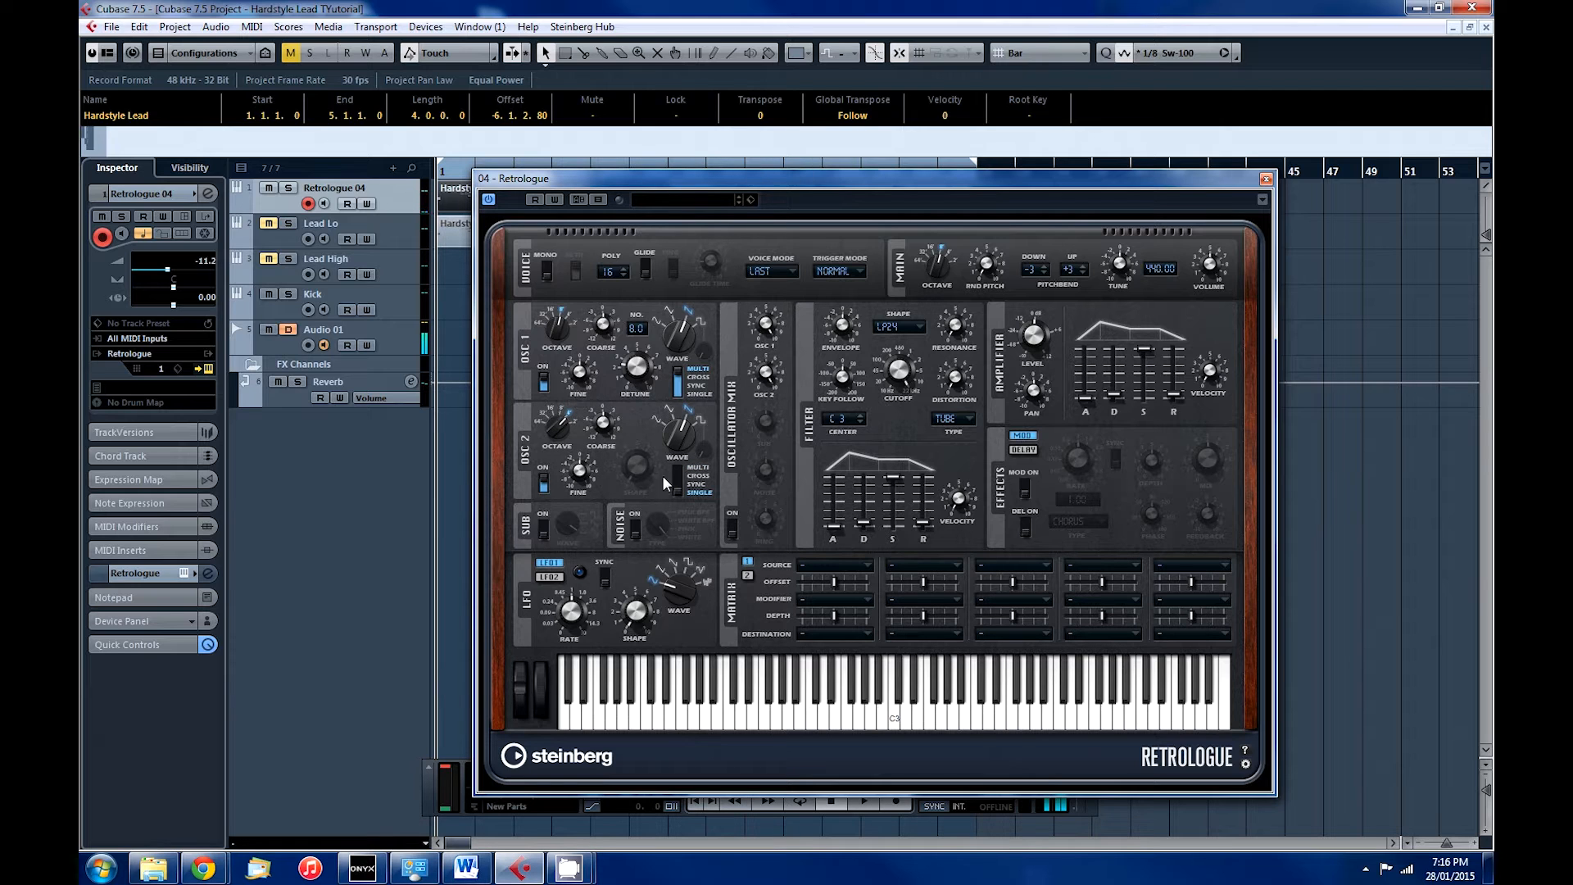
left_click_drag(676, 491, 676, 470)
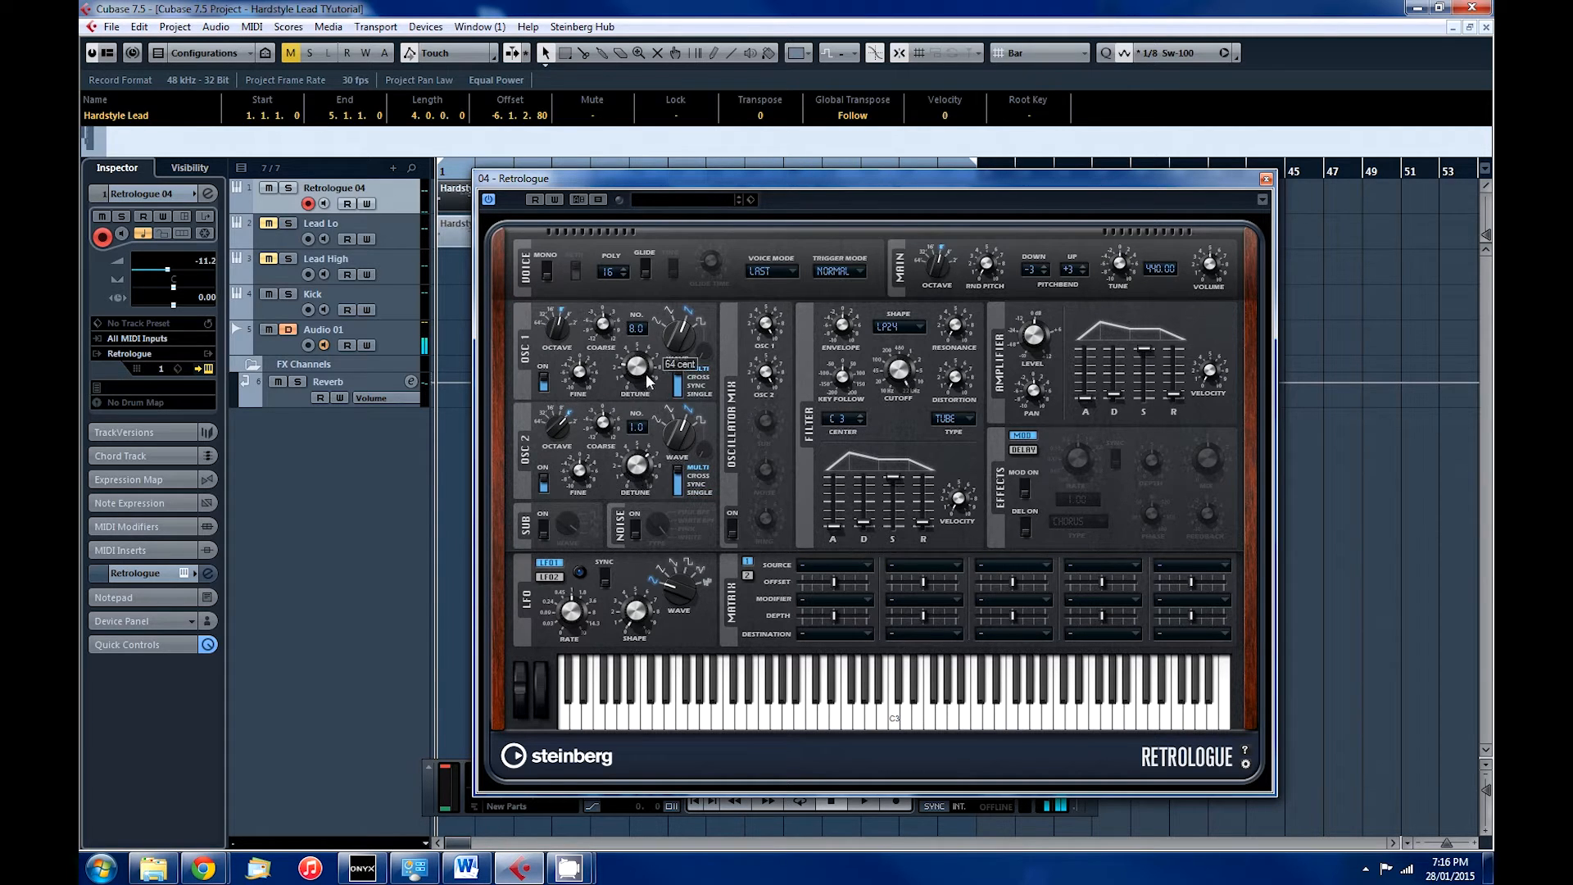
mouse_move(633, 352)
key("space")
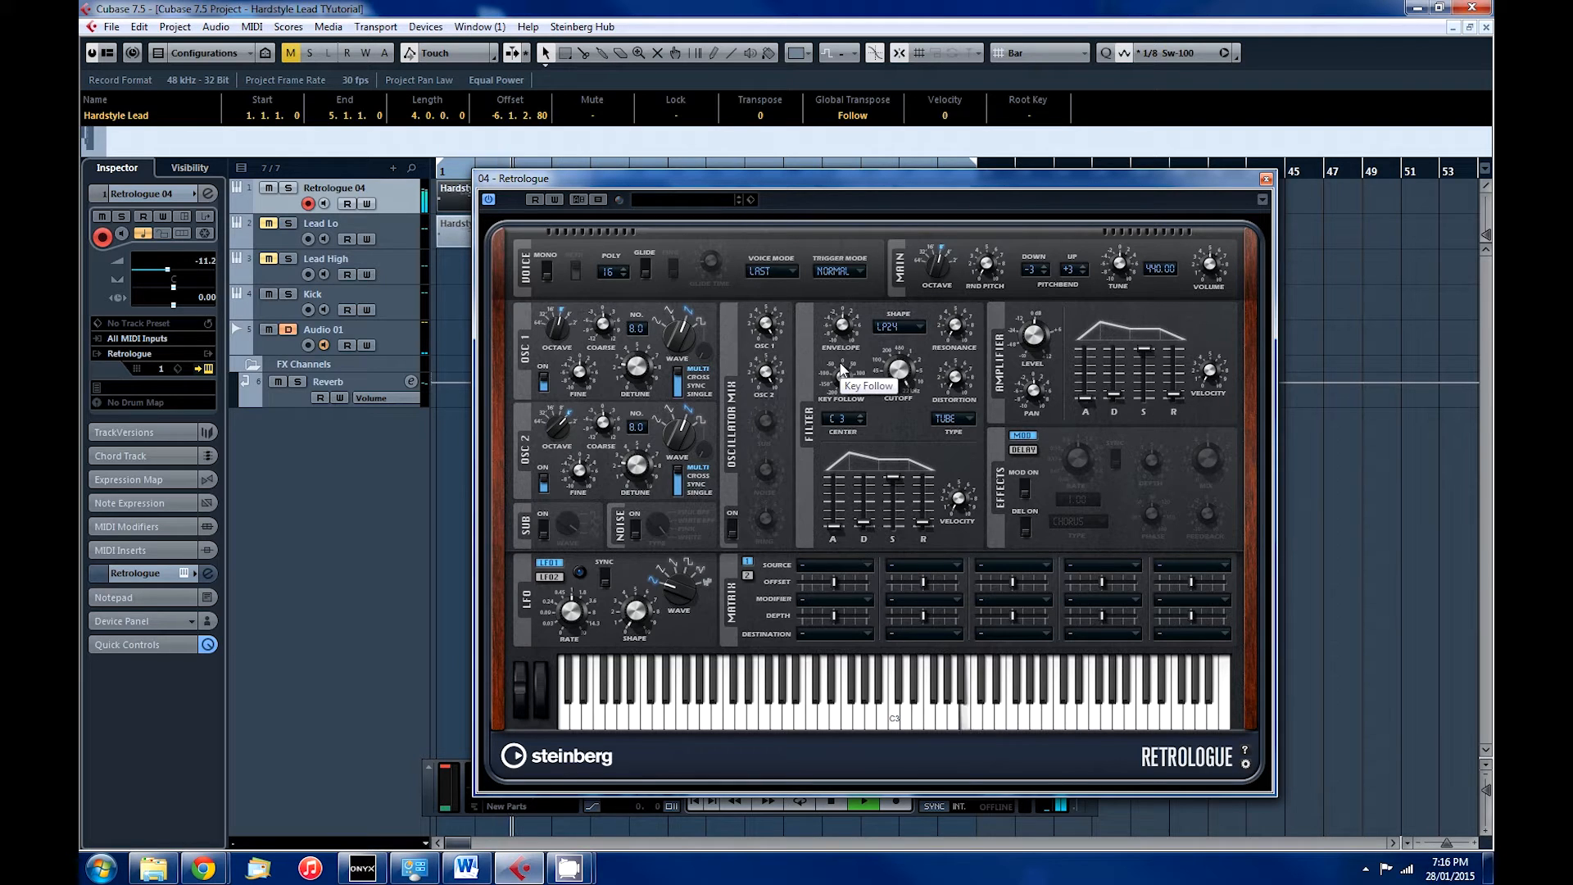
key("space")
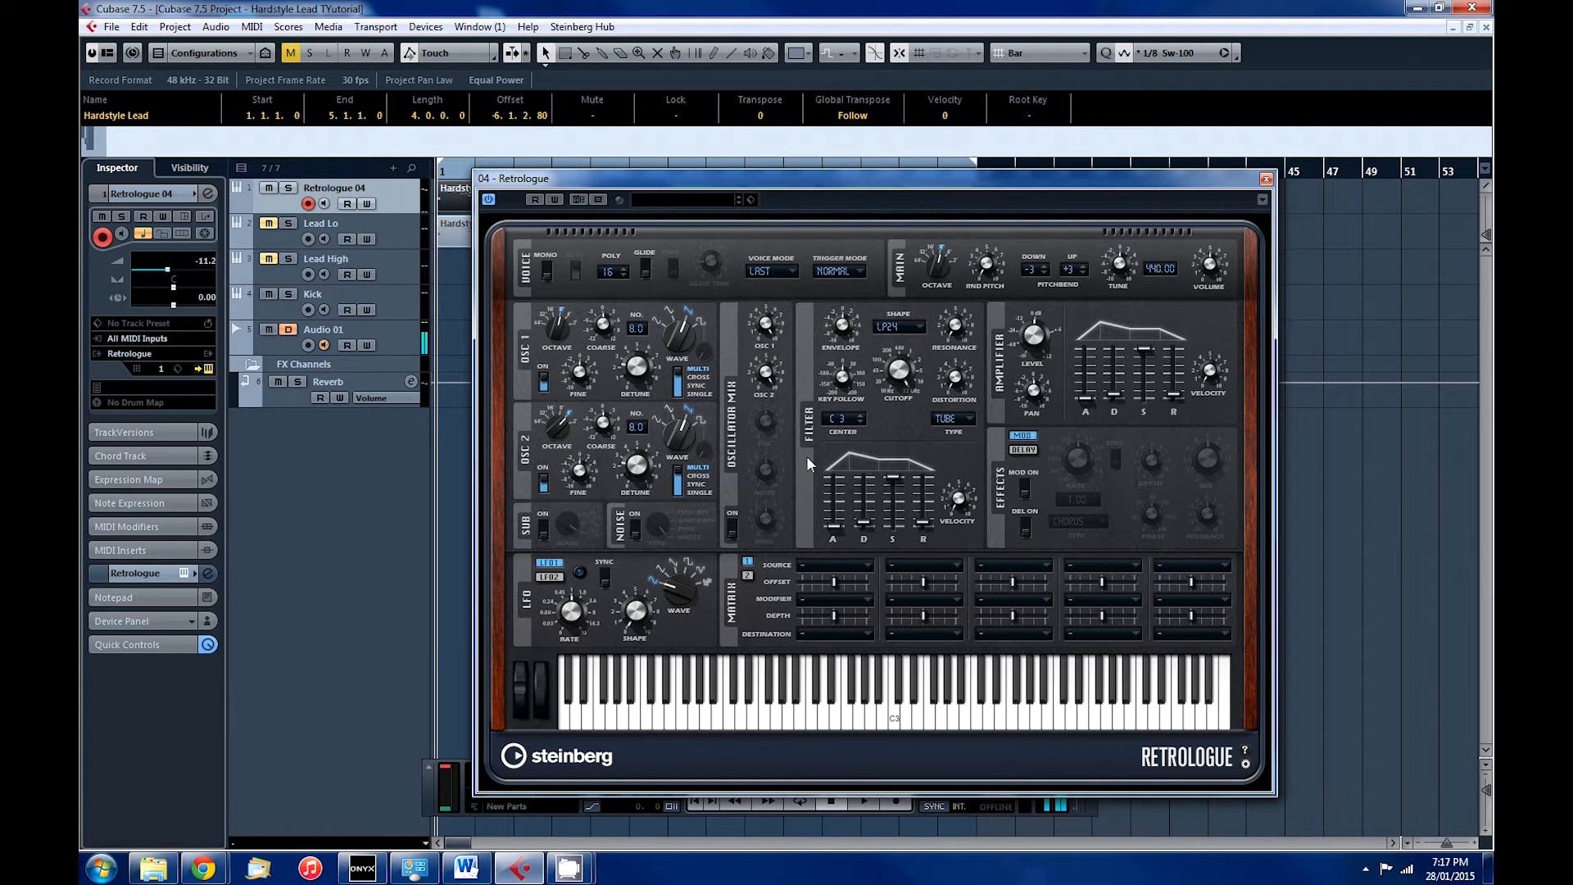
- Switch on the sub oscillator, white noise and ring modulation, and listen to the resulting sound
left_click(543, 528)
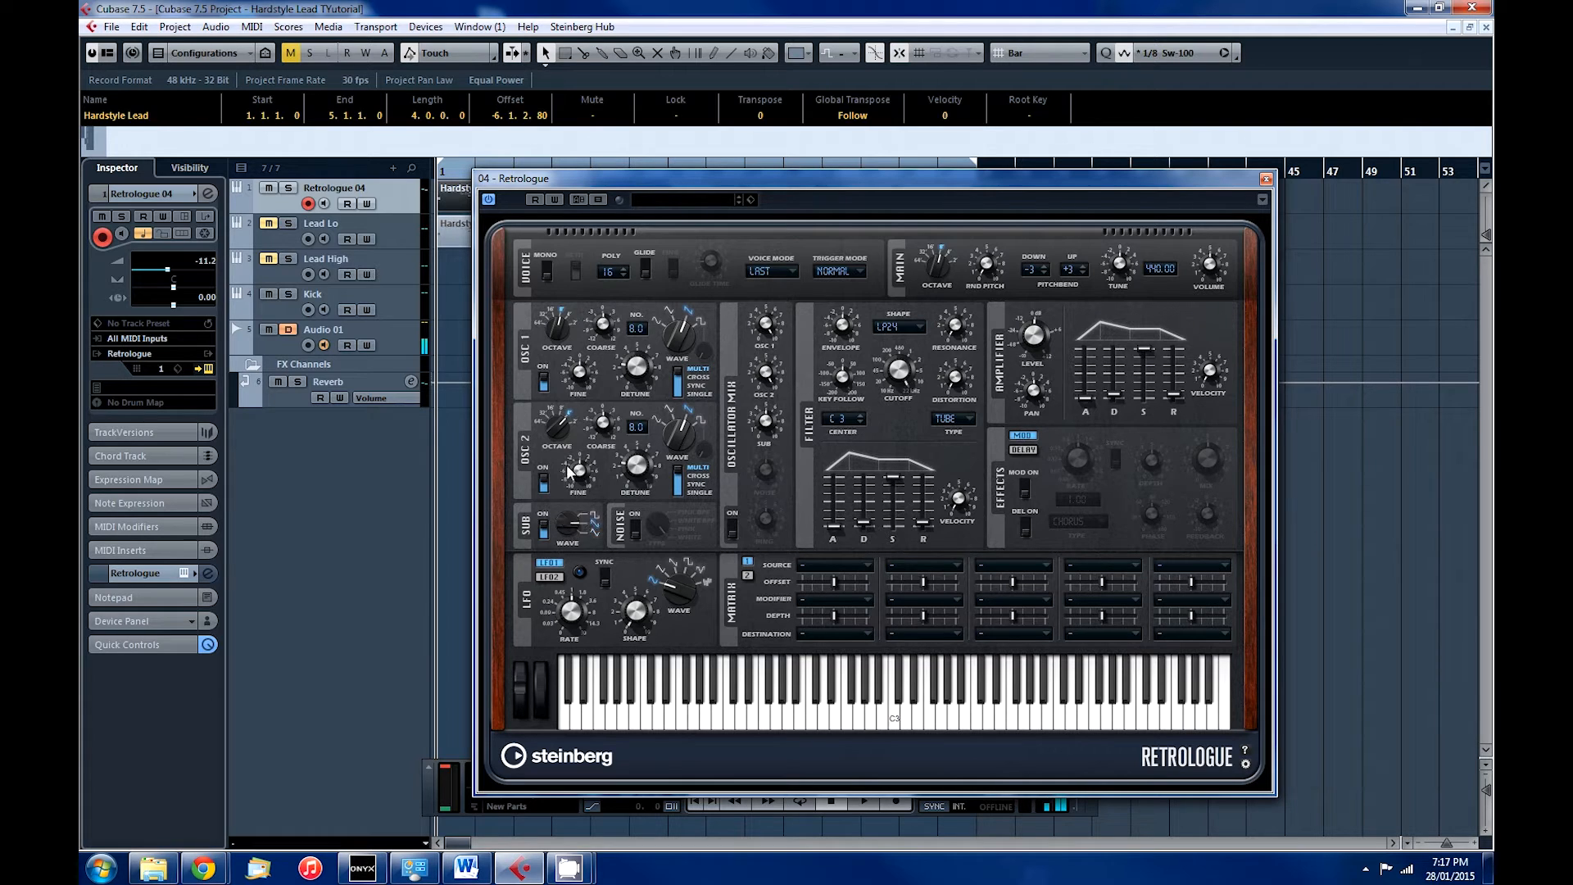
key("space")
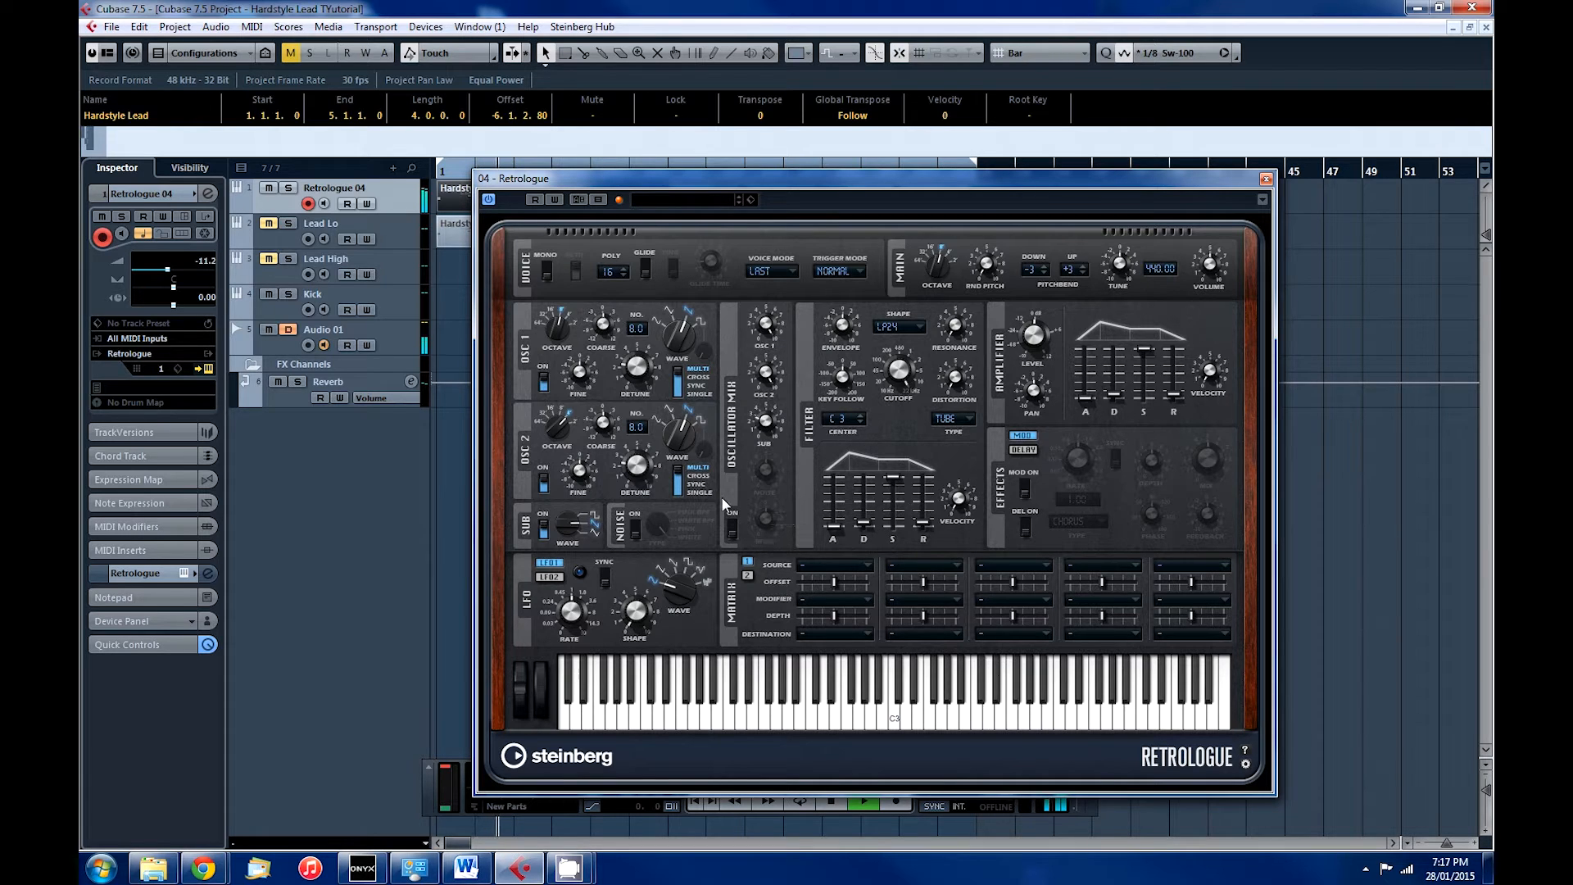
left_click(635, 529)
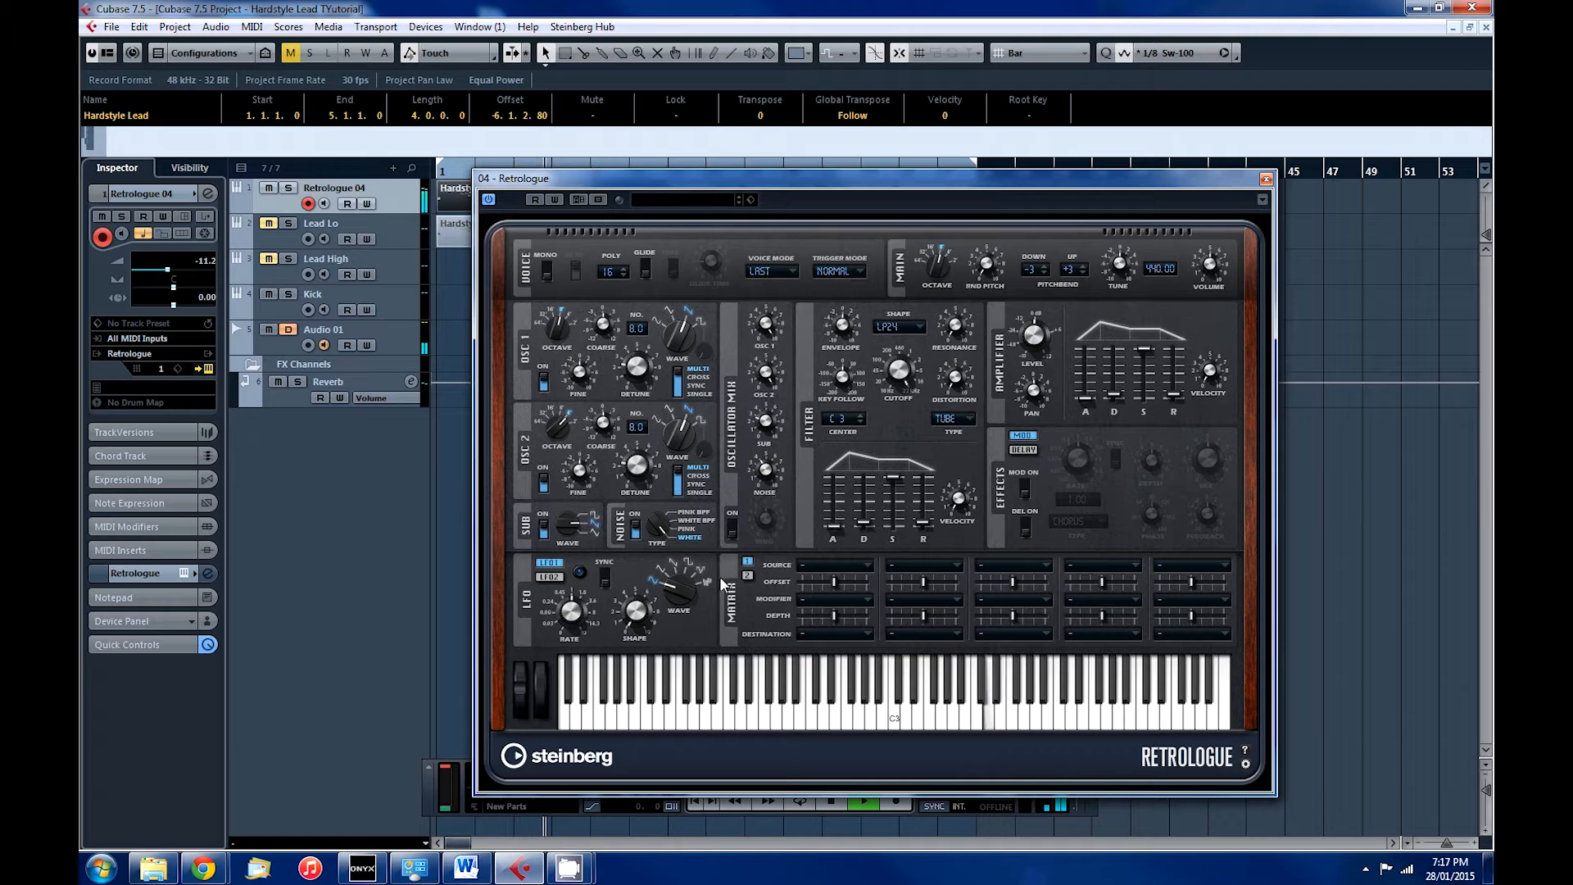
left_click(732, 530)
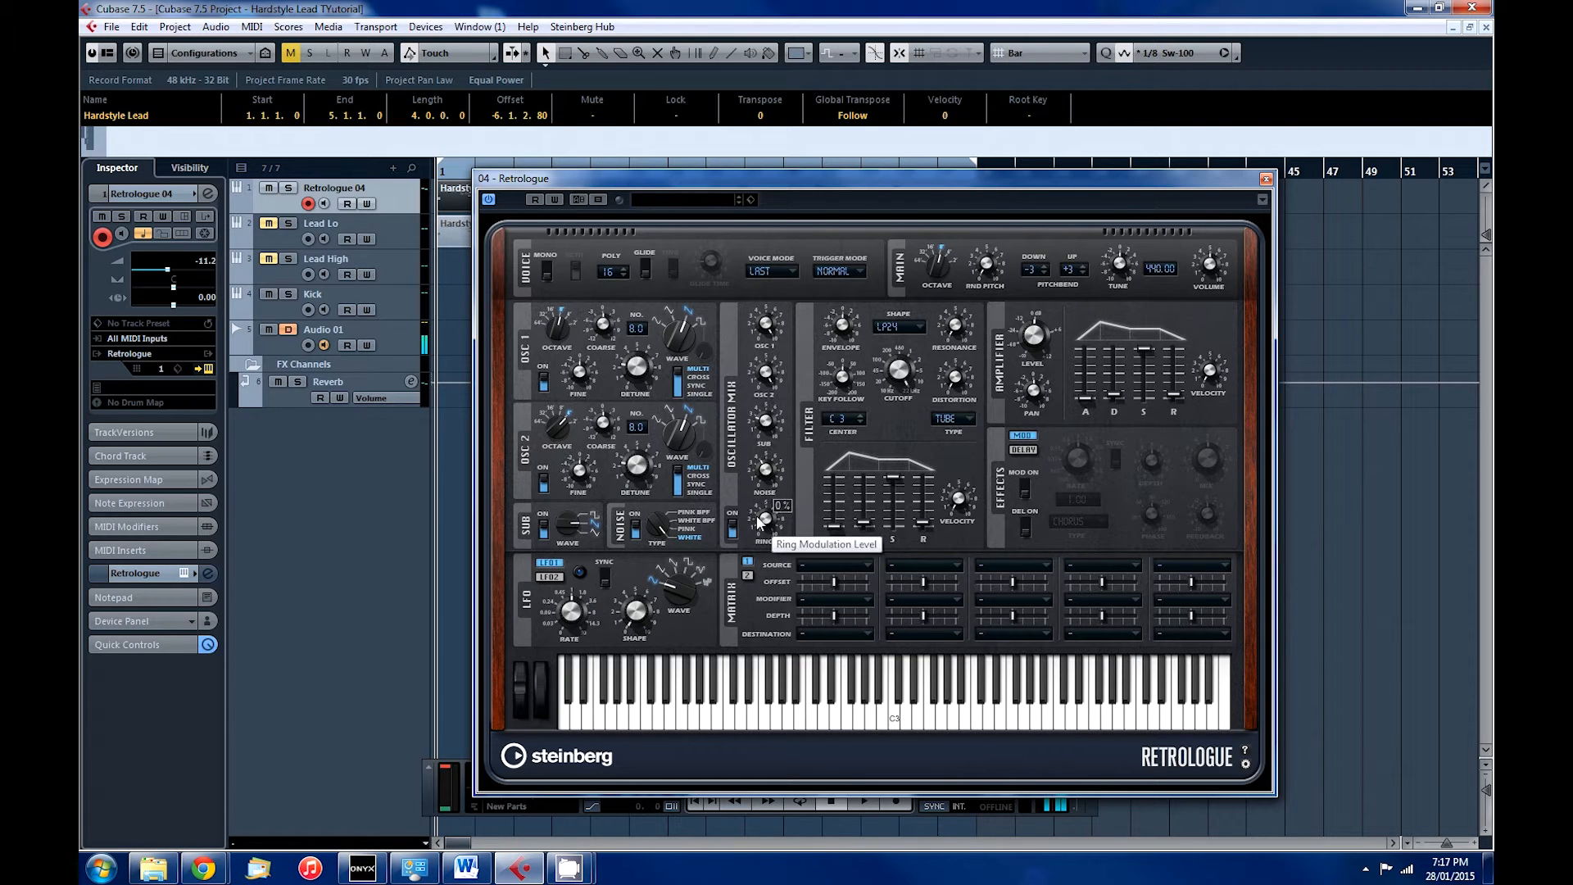
key("space")
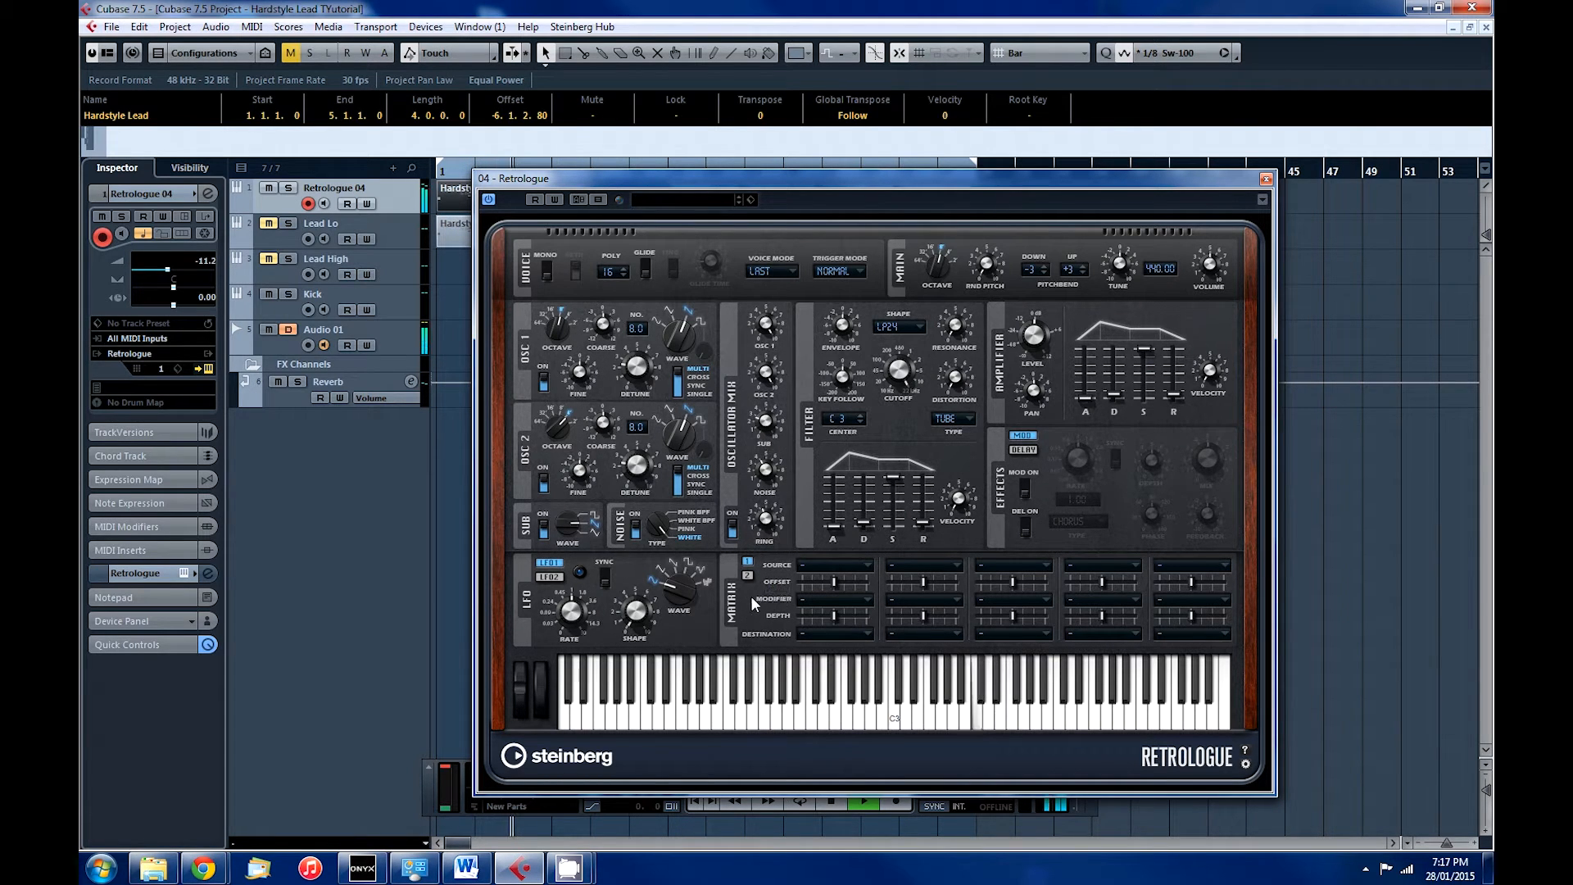
key("space")
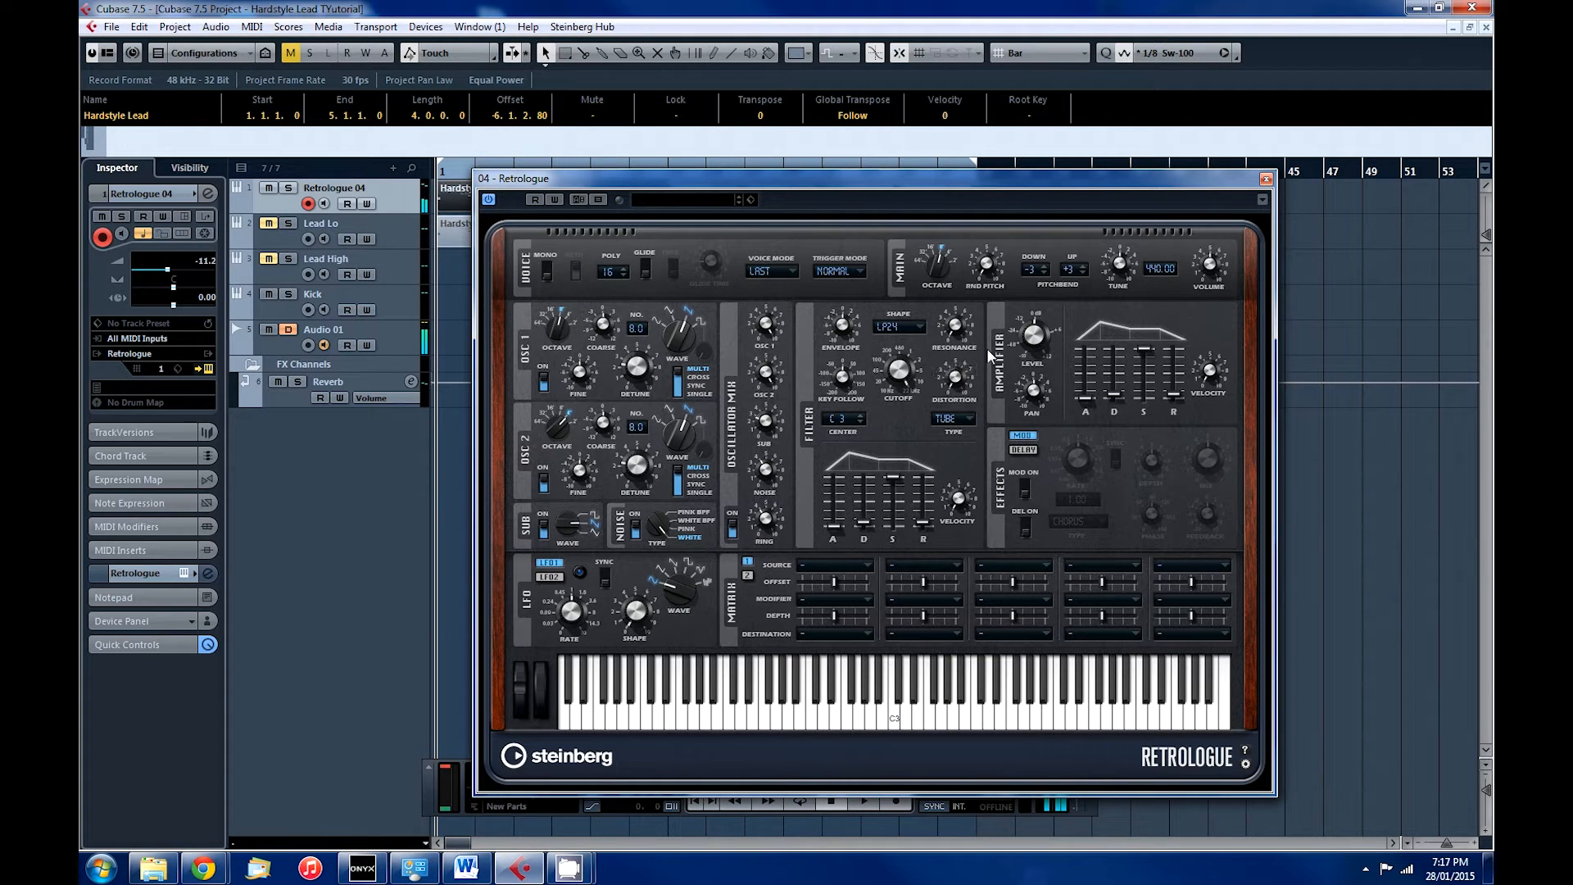
- Shape the filter envelope with a decay of 584 ms and the sustain at minimum while playing the lead
right_click(898, 366)
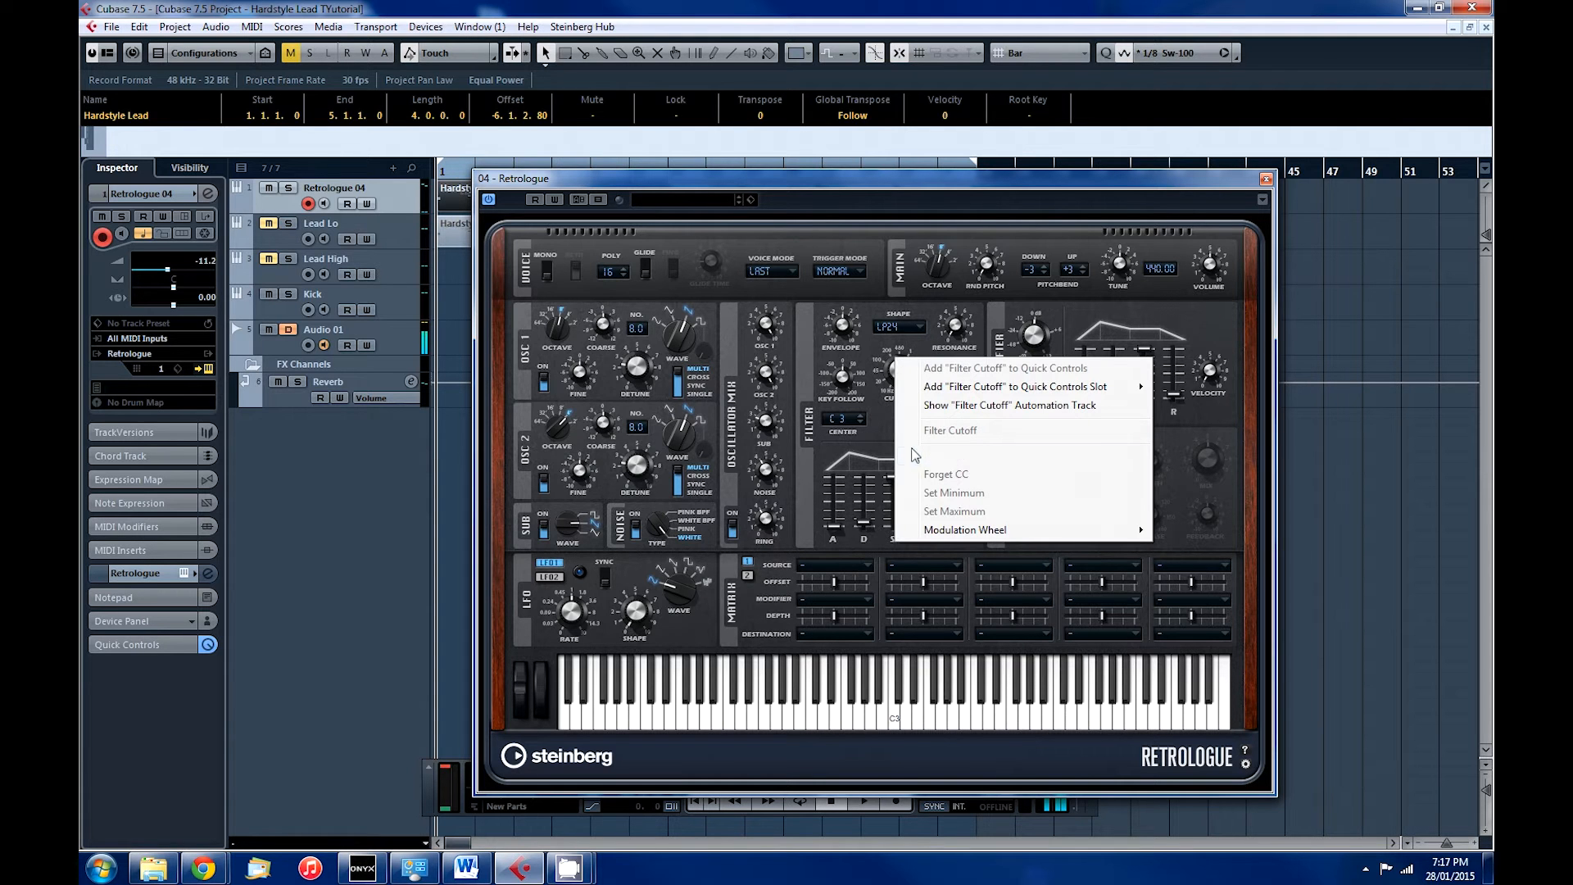
left_click(942, 456)
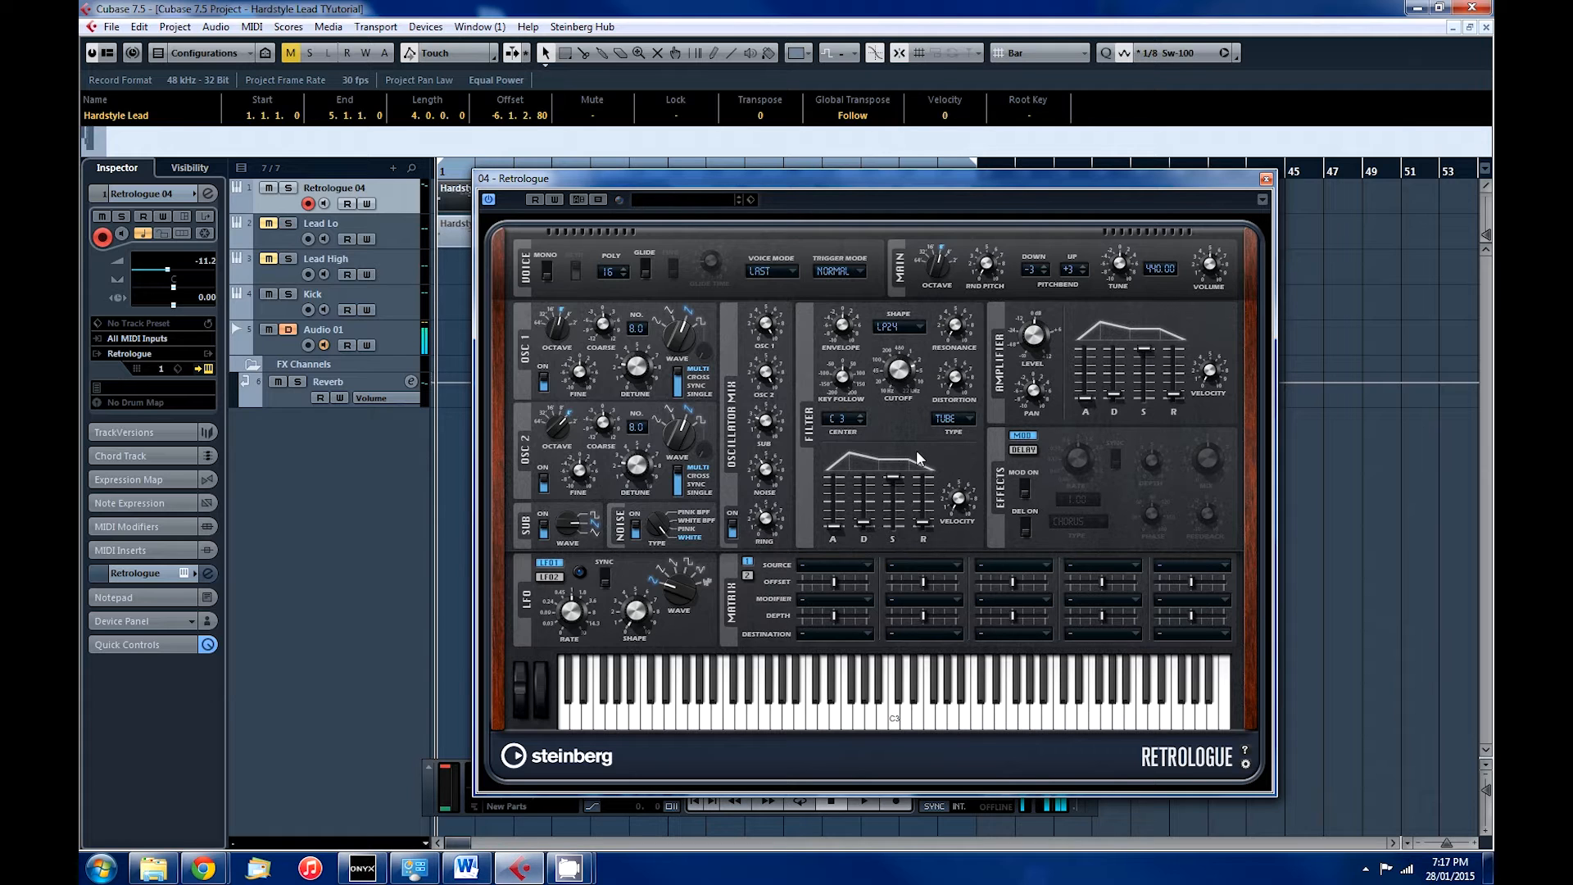
mouse_move(895, 363)
mouse_move(853, 337)
mouse_move(865, 518)
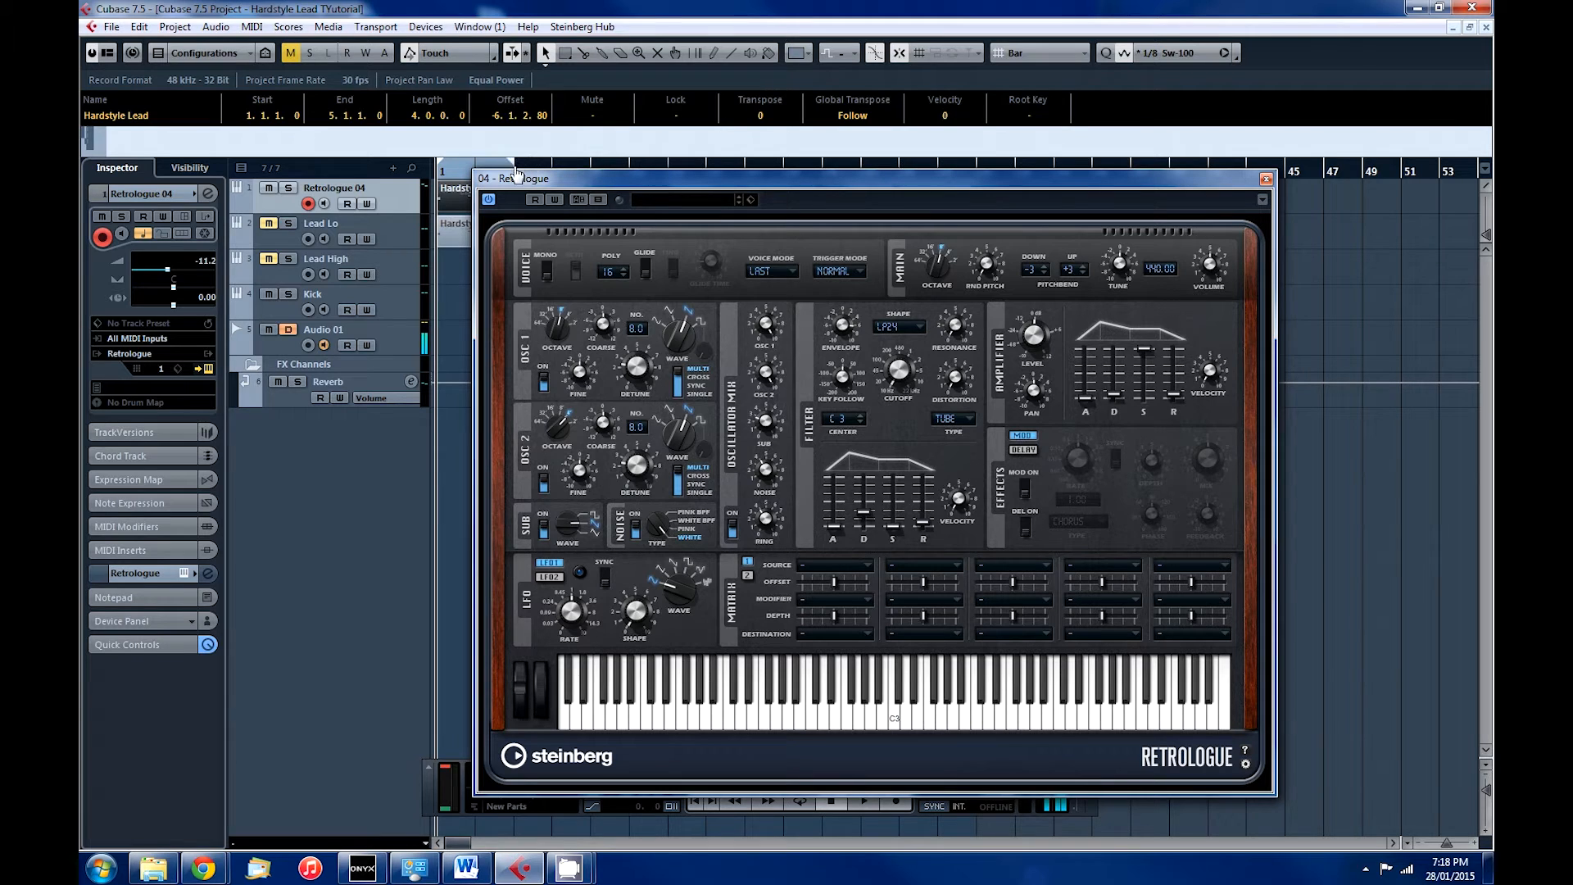
key("space")
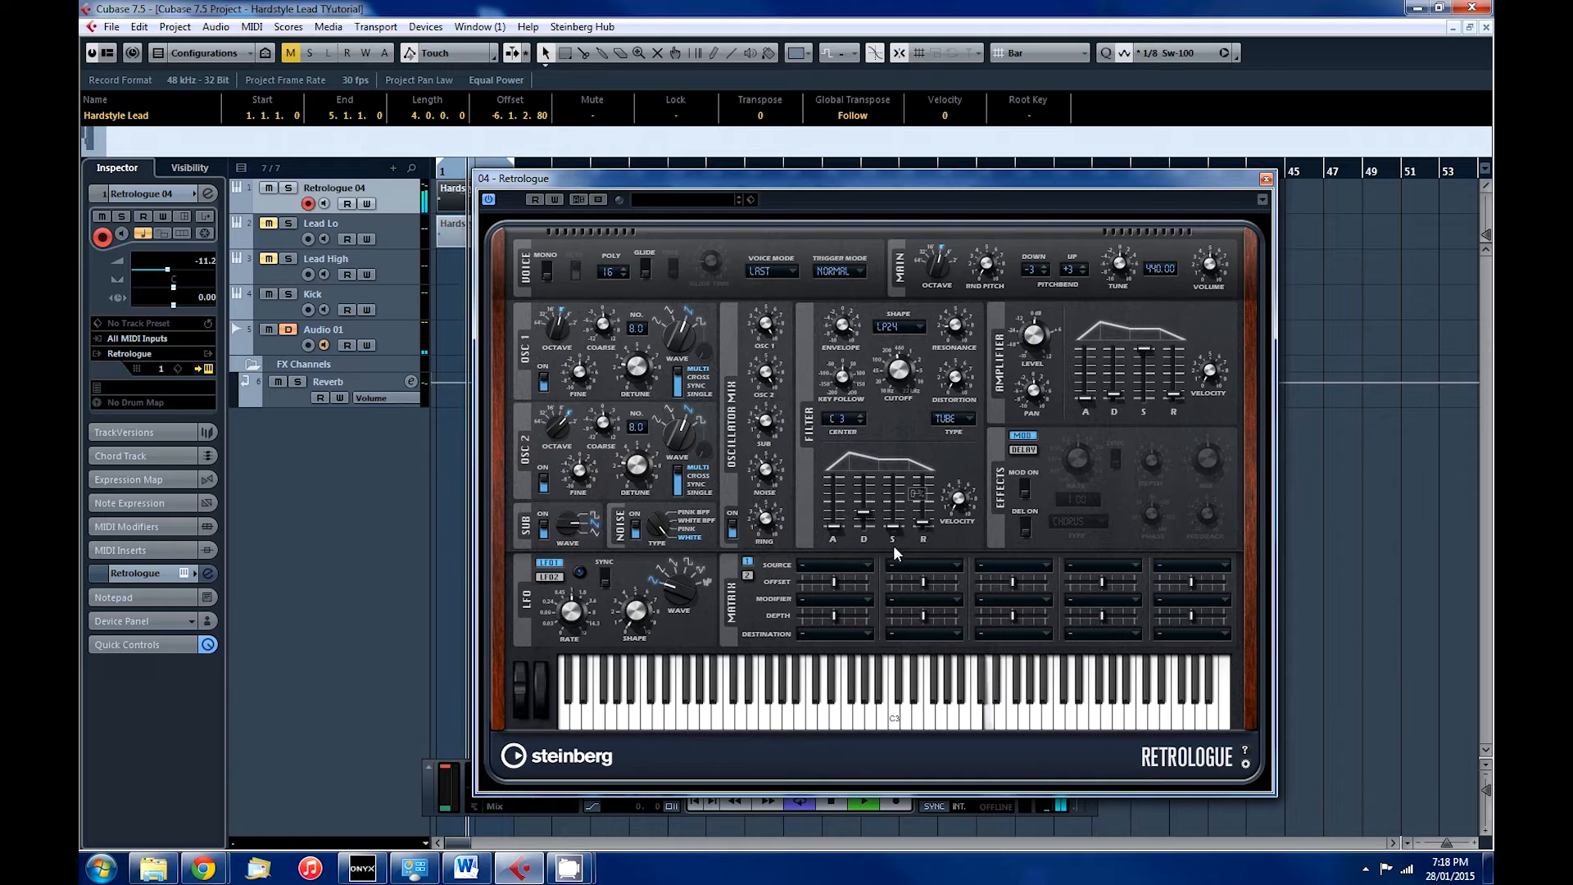
left_click_drag(867, 511, 867, 504)
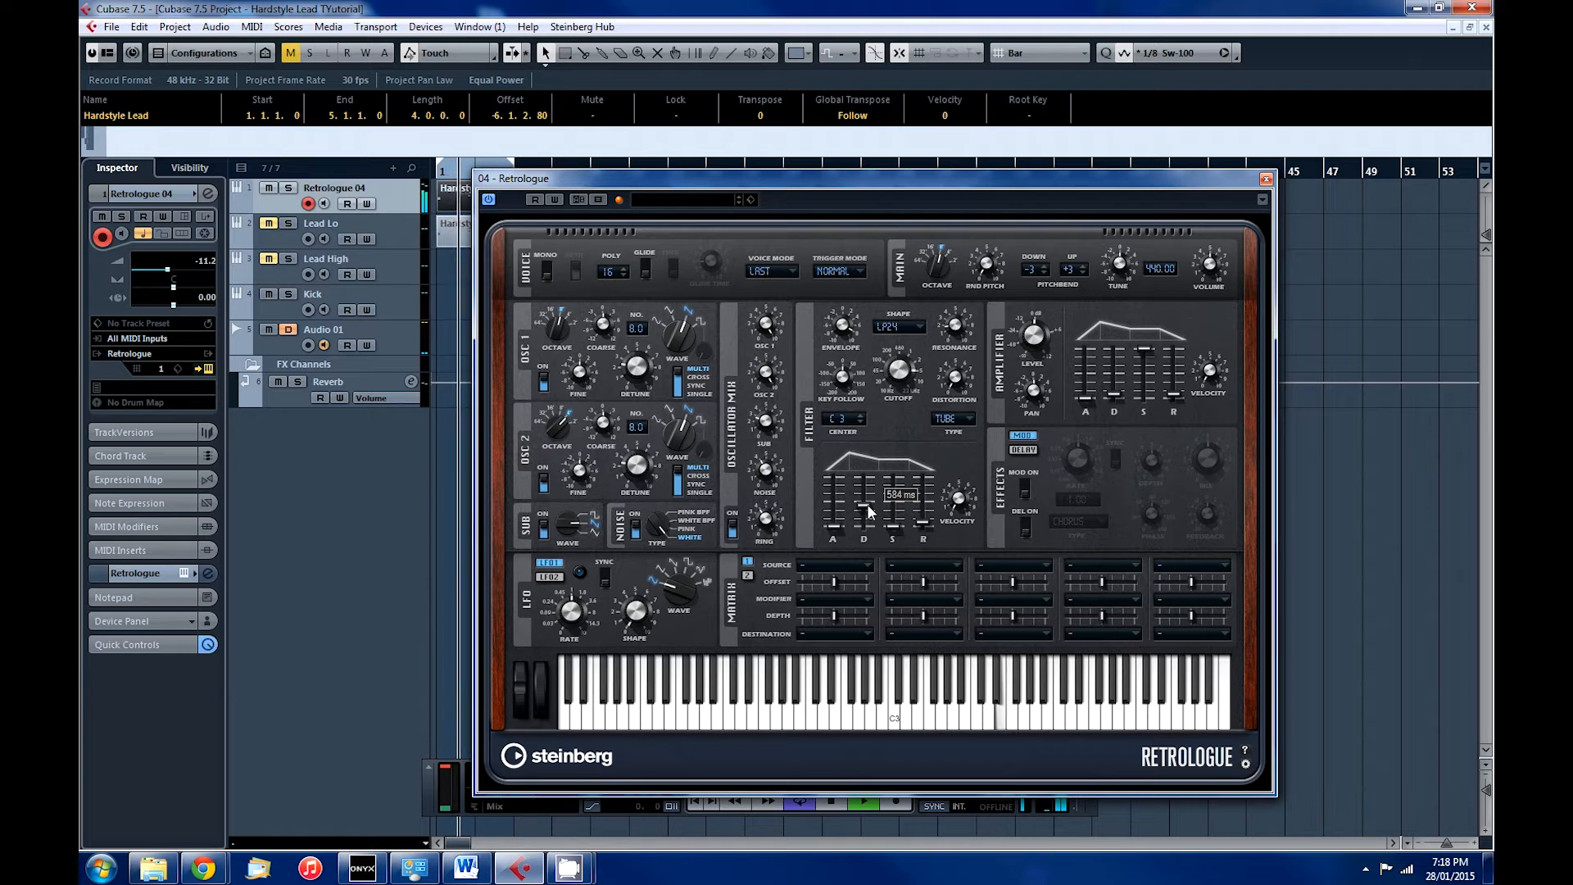
key("space")
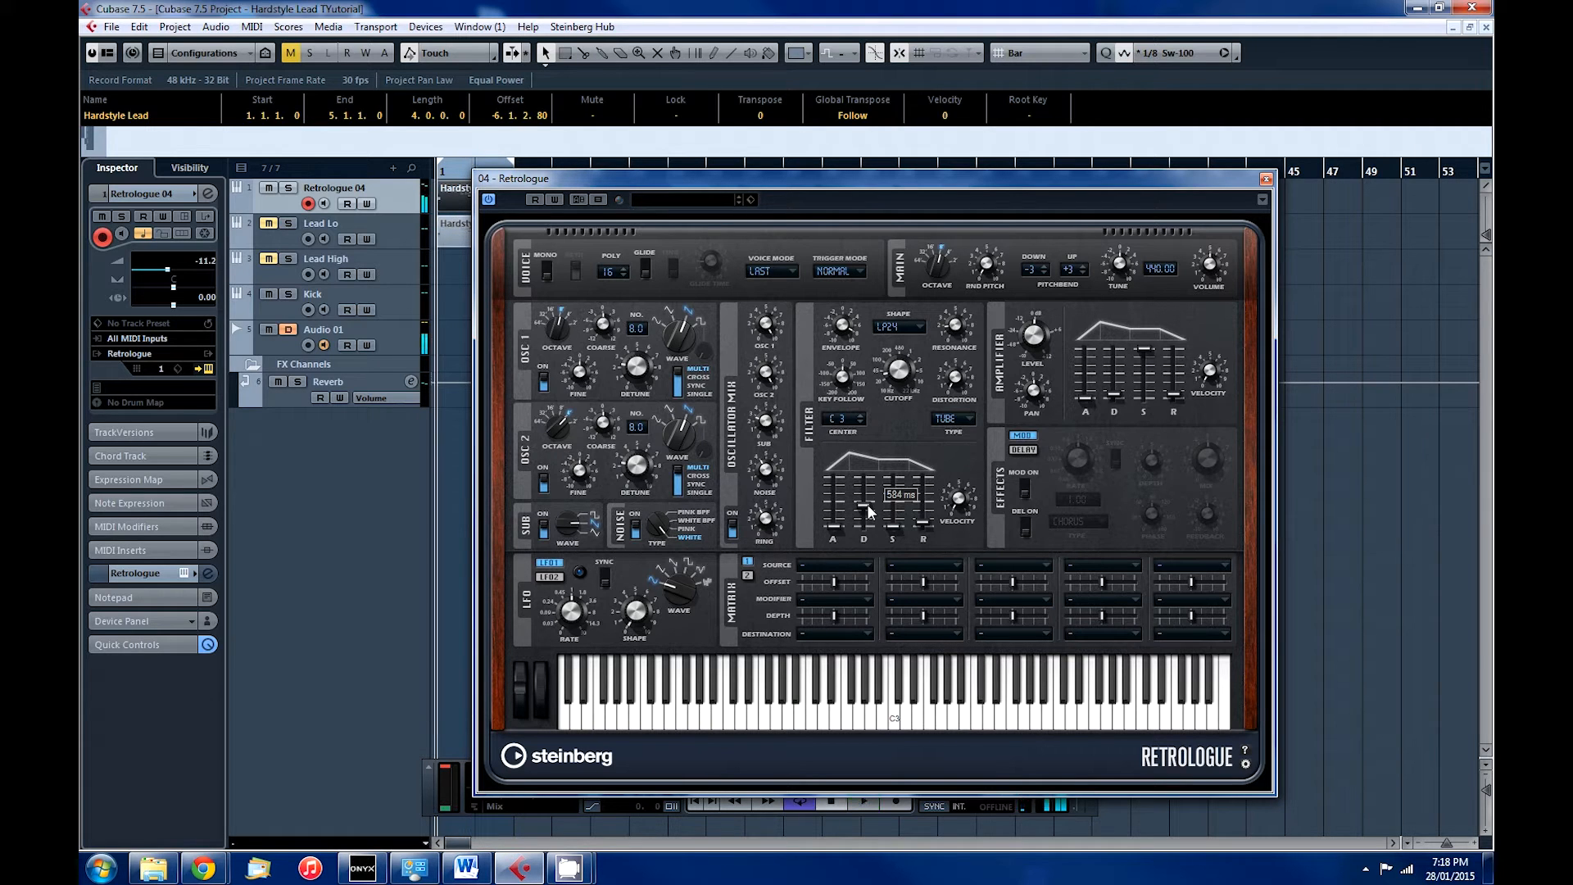
- Try the HP24 filter shape and different key follow amounts while auditioning the lead
left_click(897, 326)
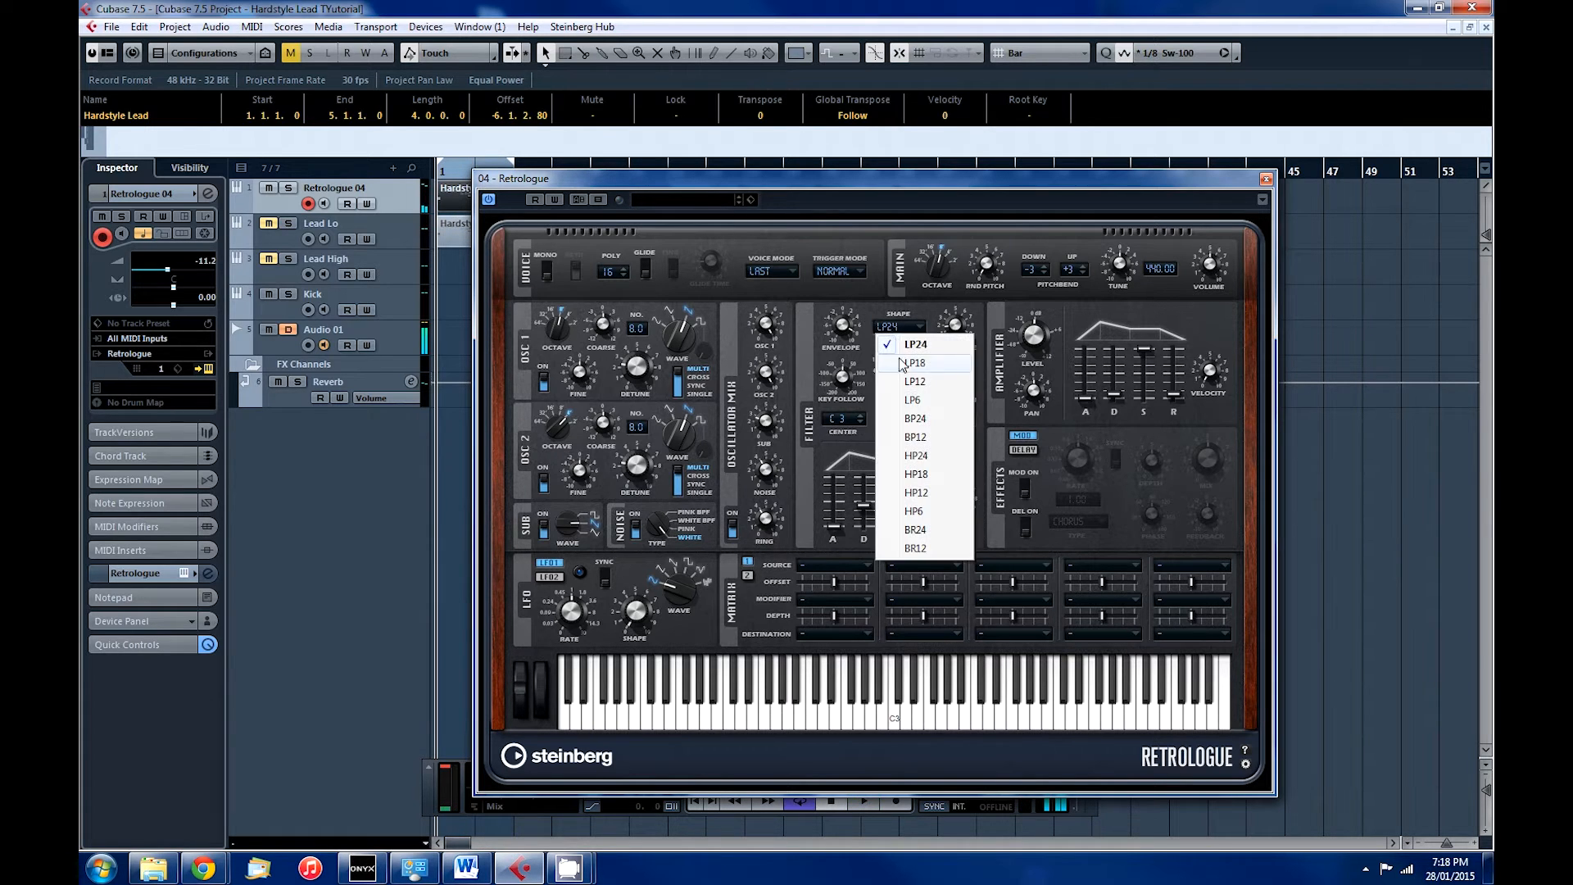
left_click(922, 456)
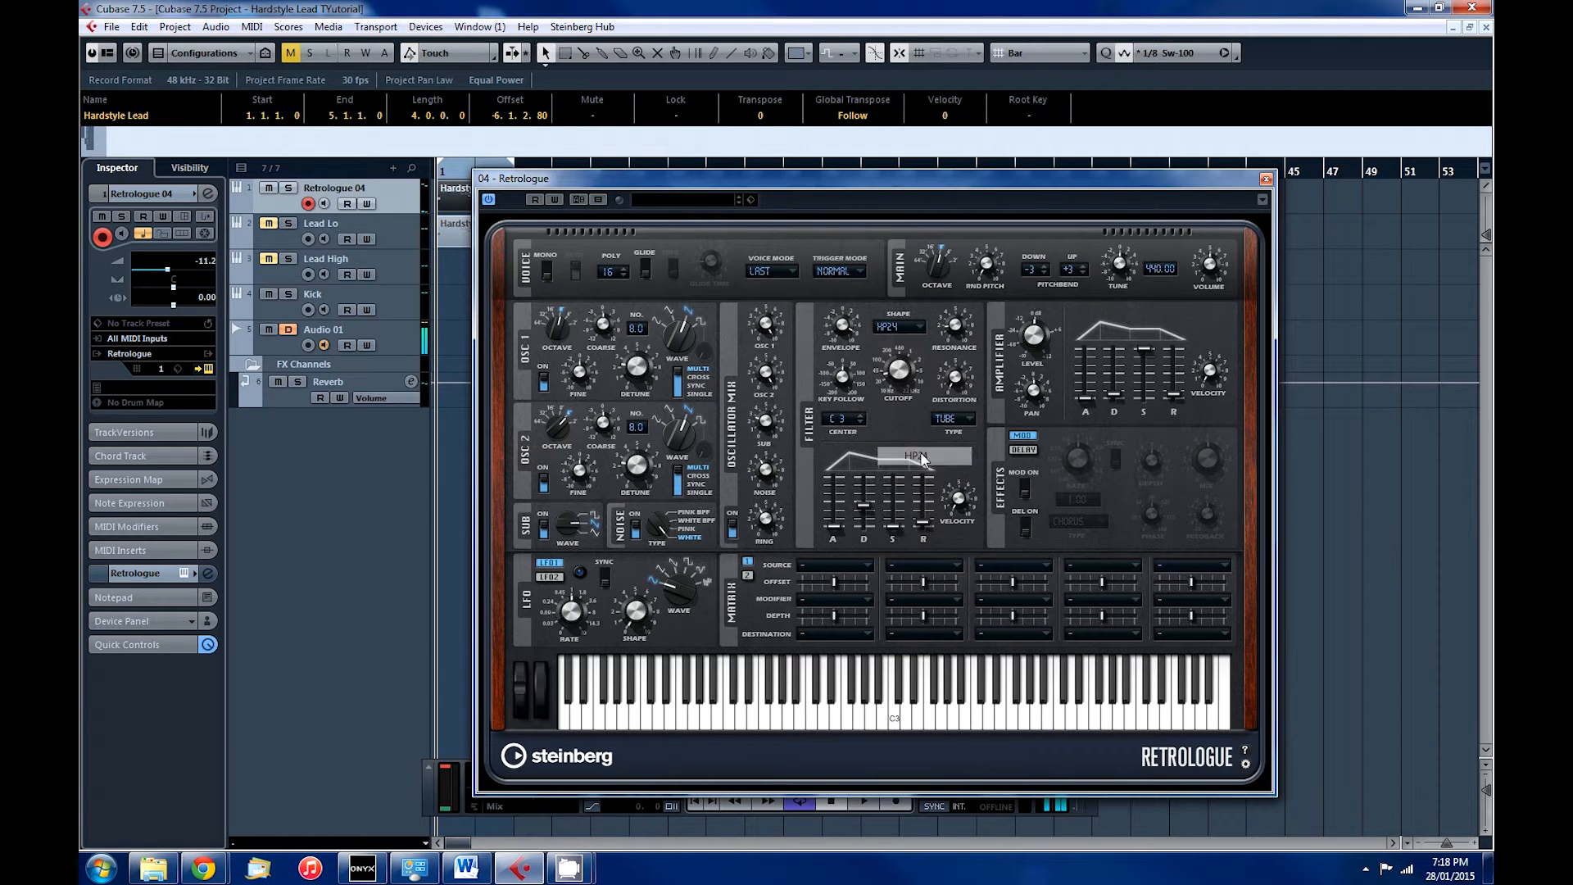
key("space")
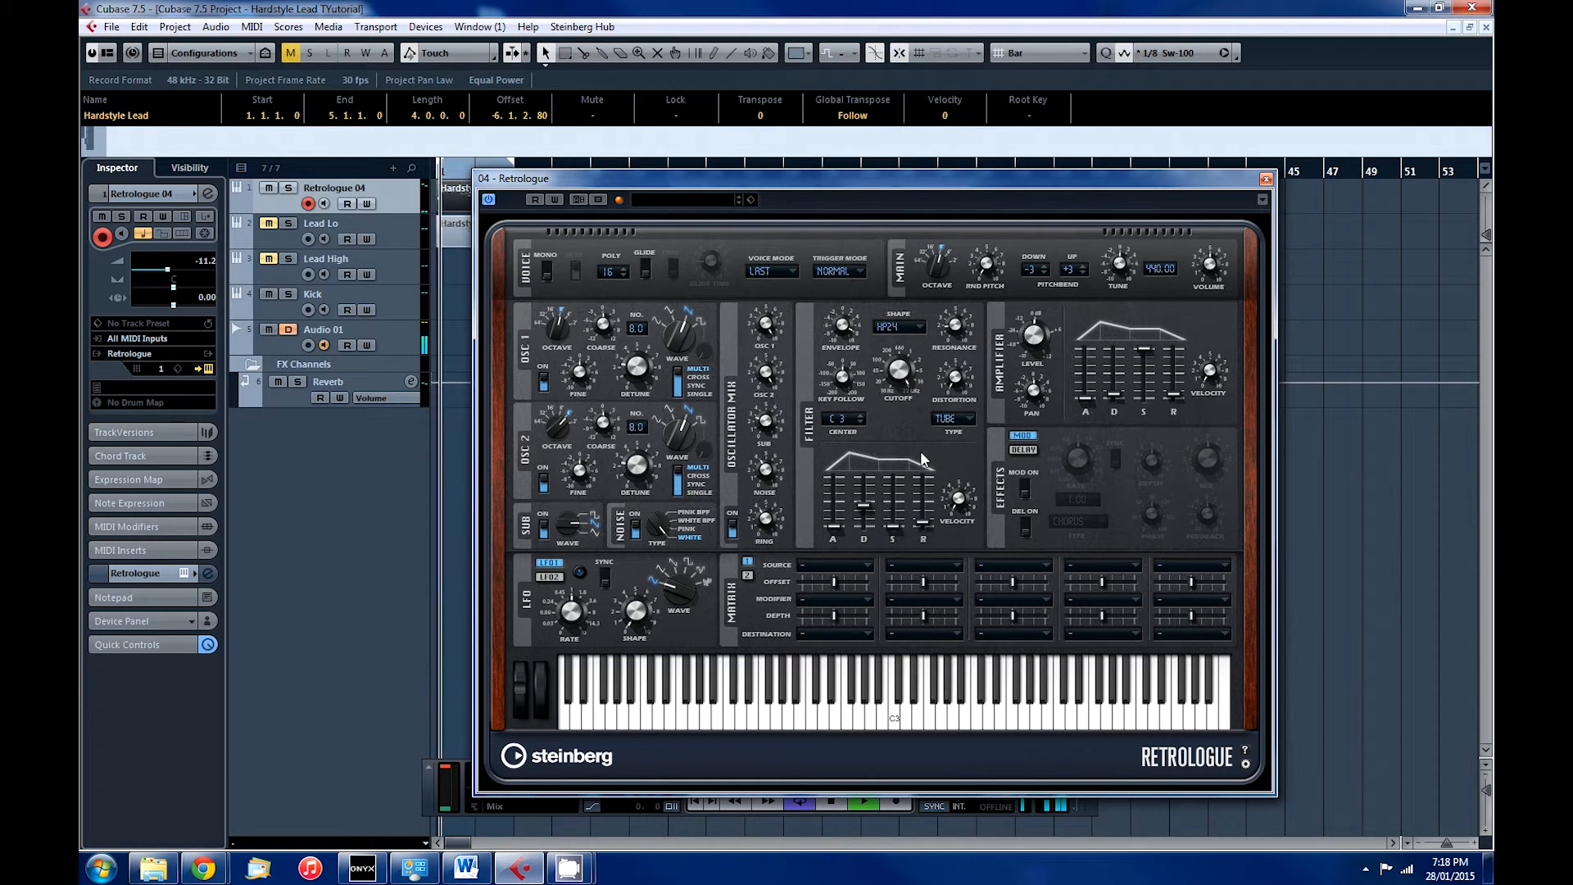
key("space")
mouse_move(850, 379)
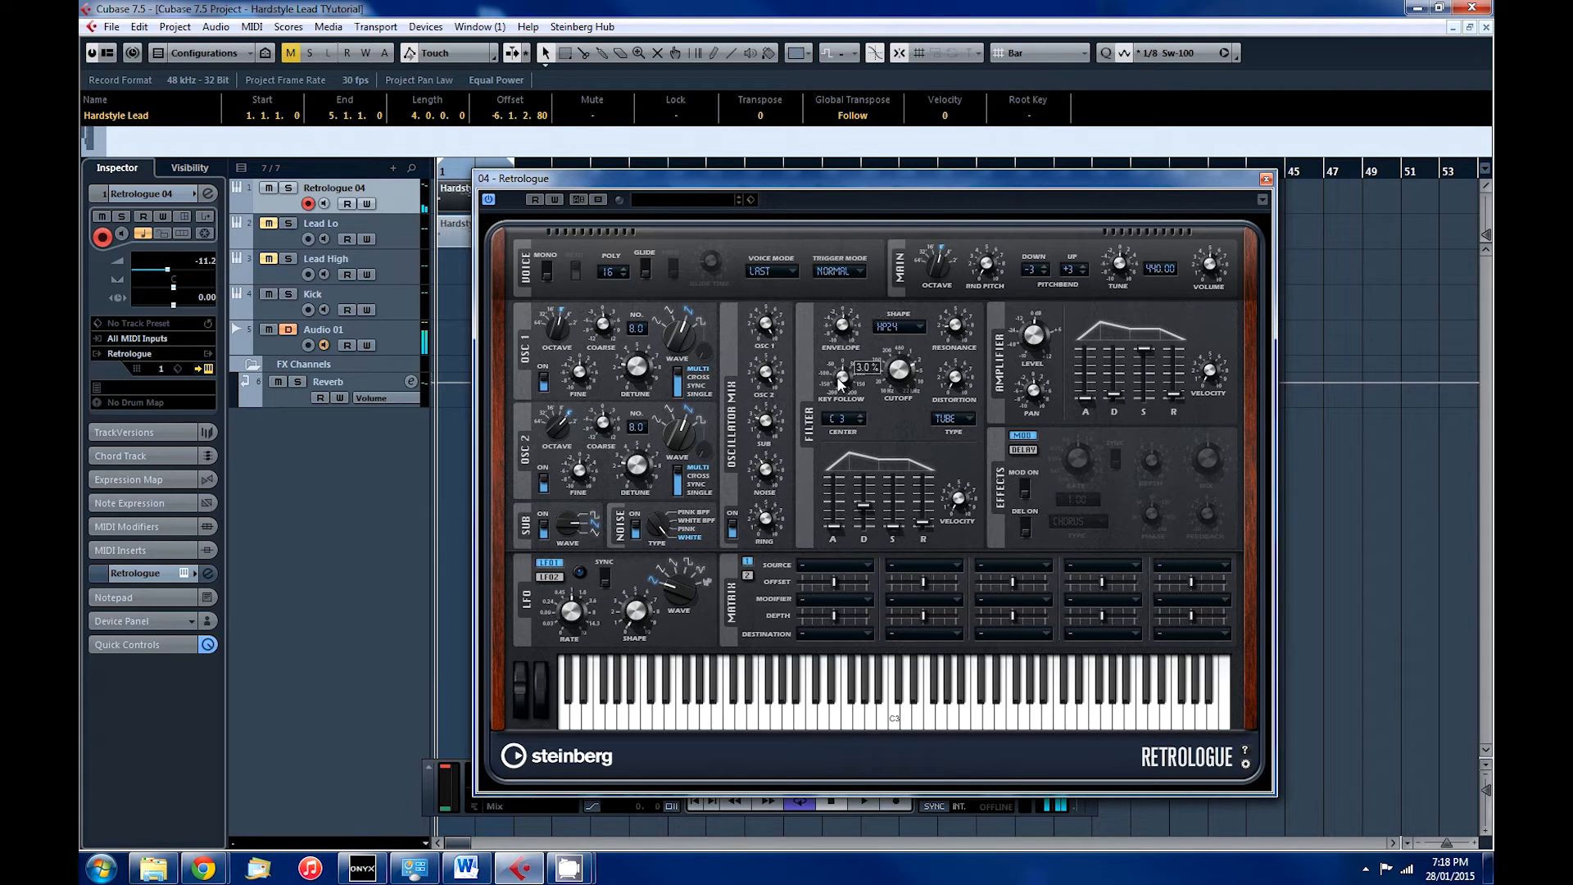
key("space")
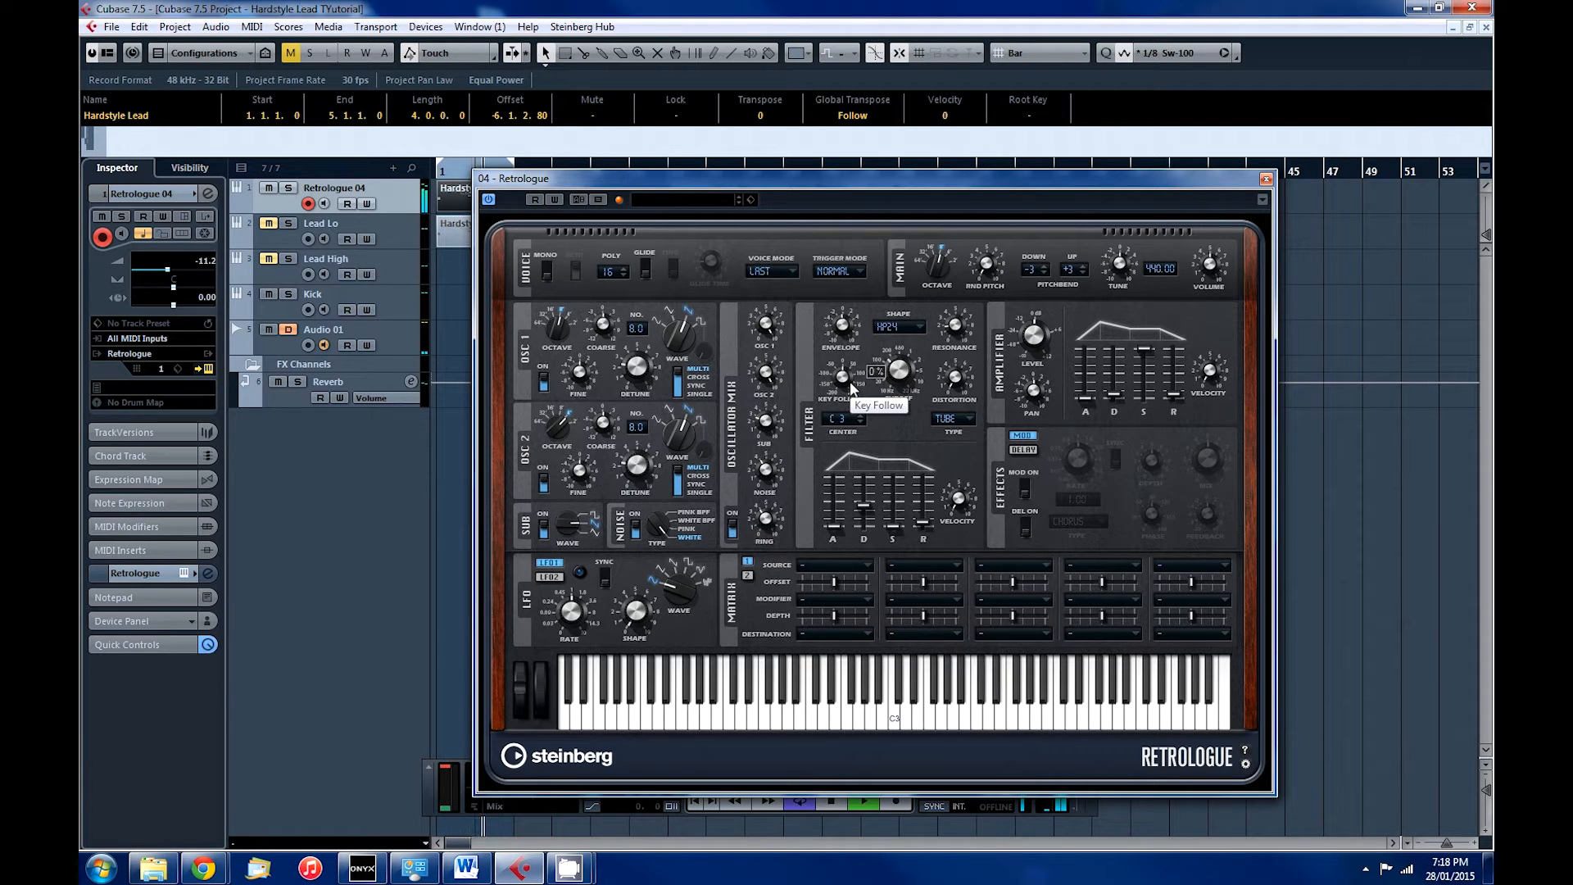
- Set the filter shape back to LP24 and audition the lead with the filter's distortion level
left_click(899, 326)
left_click(901, 344)
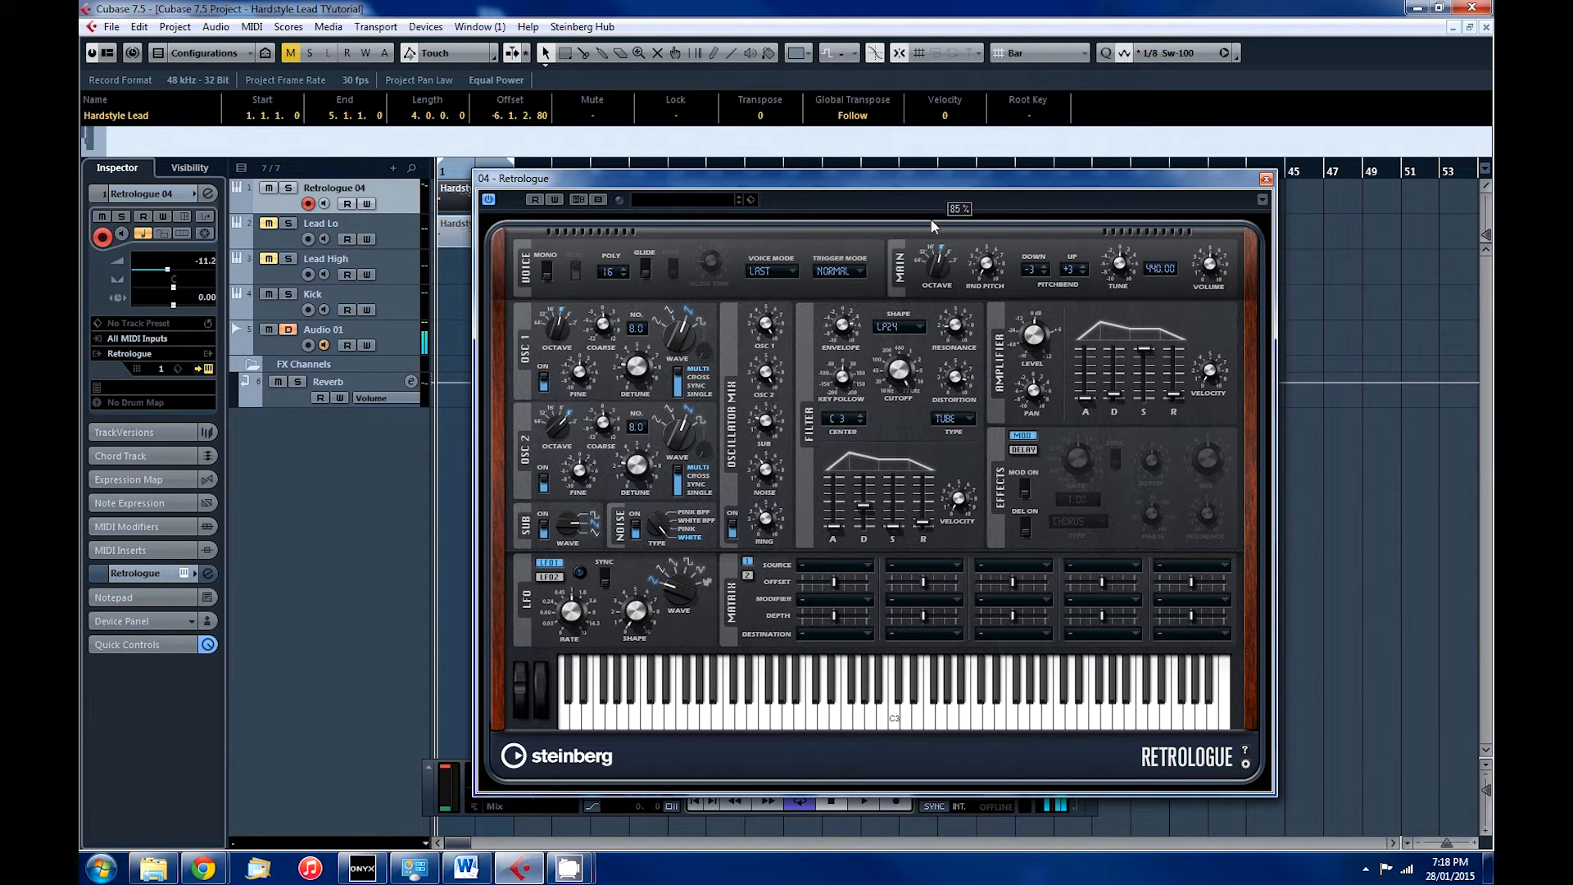
key("space")
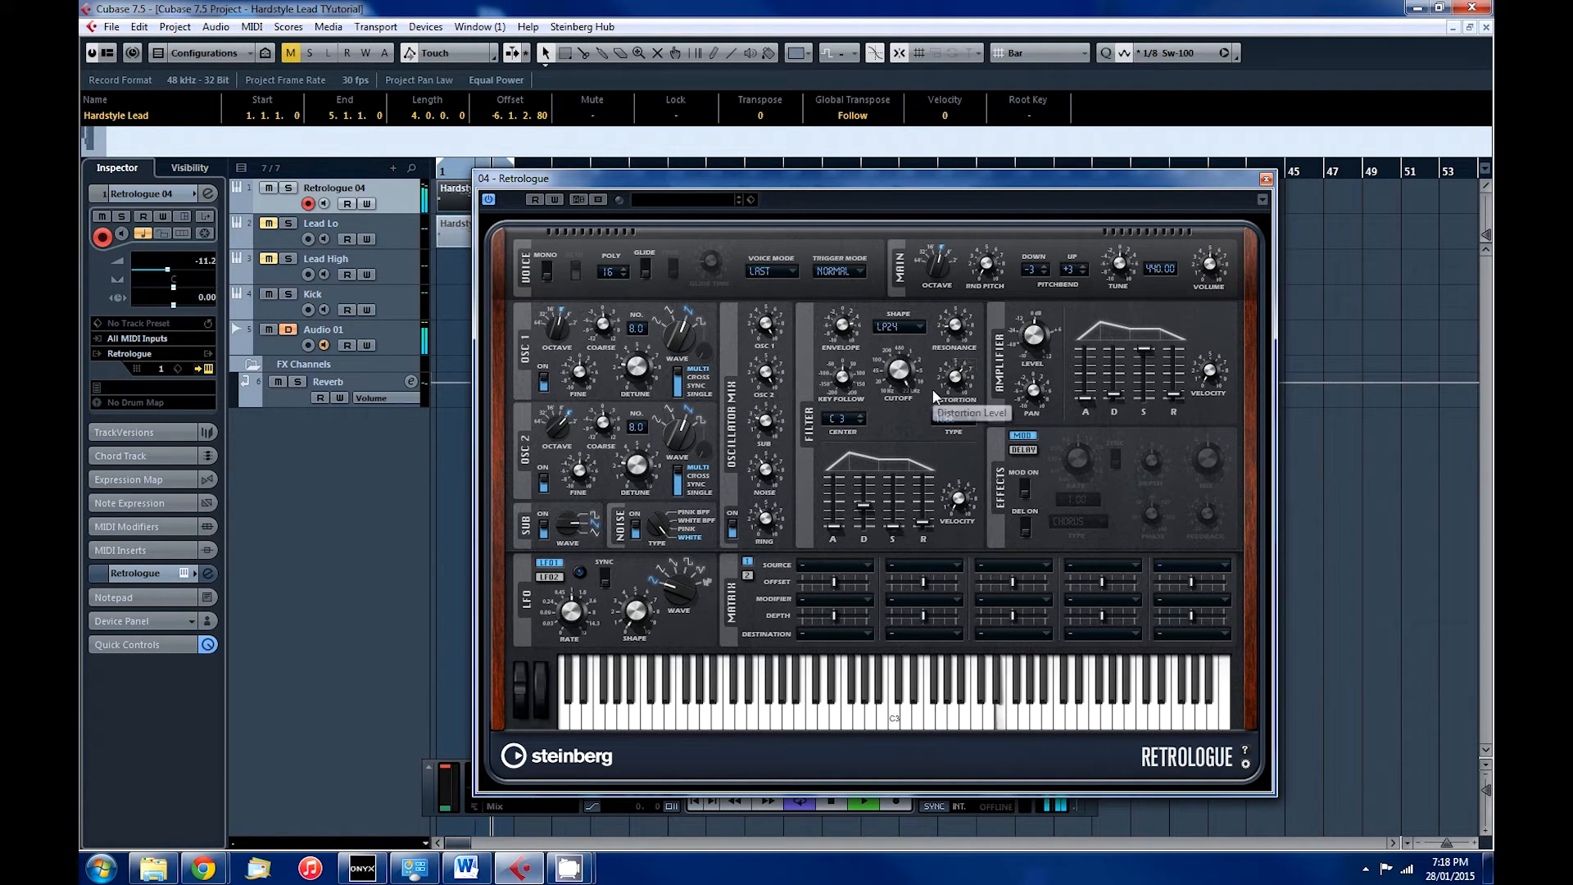
key("space")
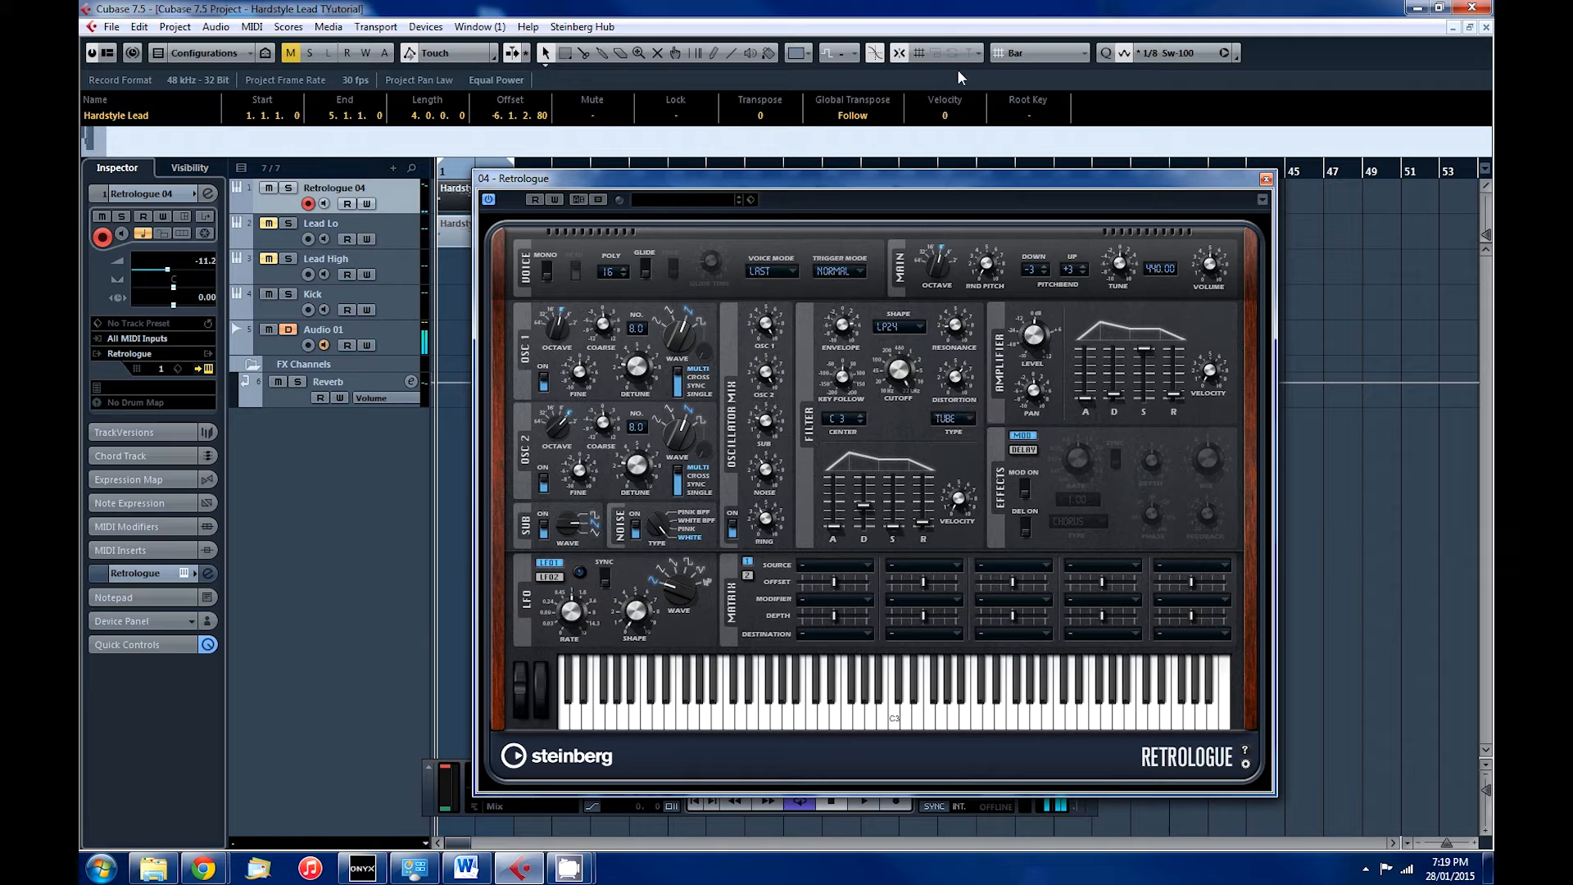
- Switch on glide and set the glide time to 127 ms while playing the lead
left_click(643, 269)
left_click_drag(711, 268, 712, 267)
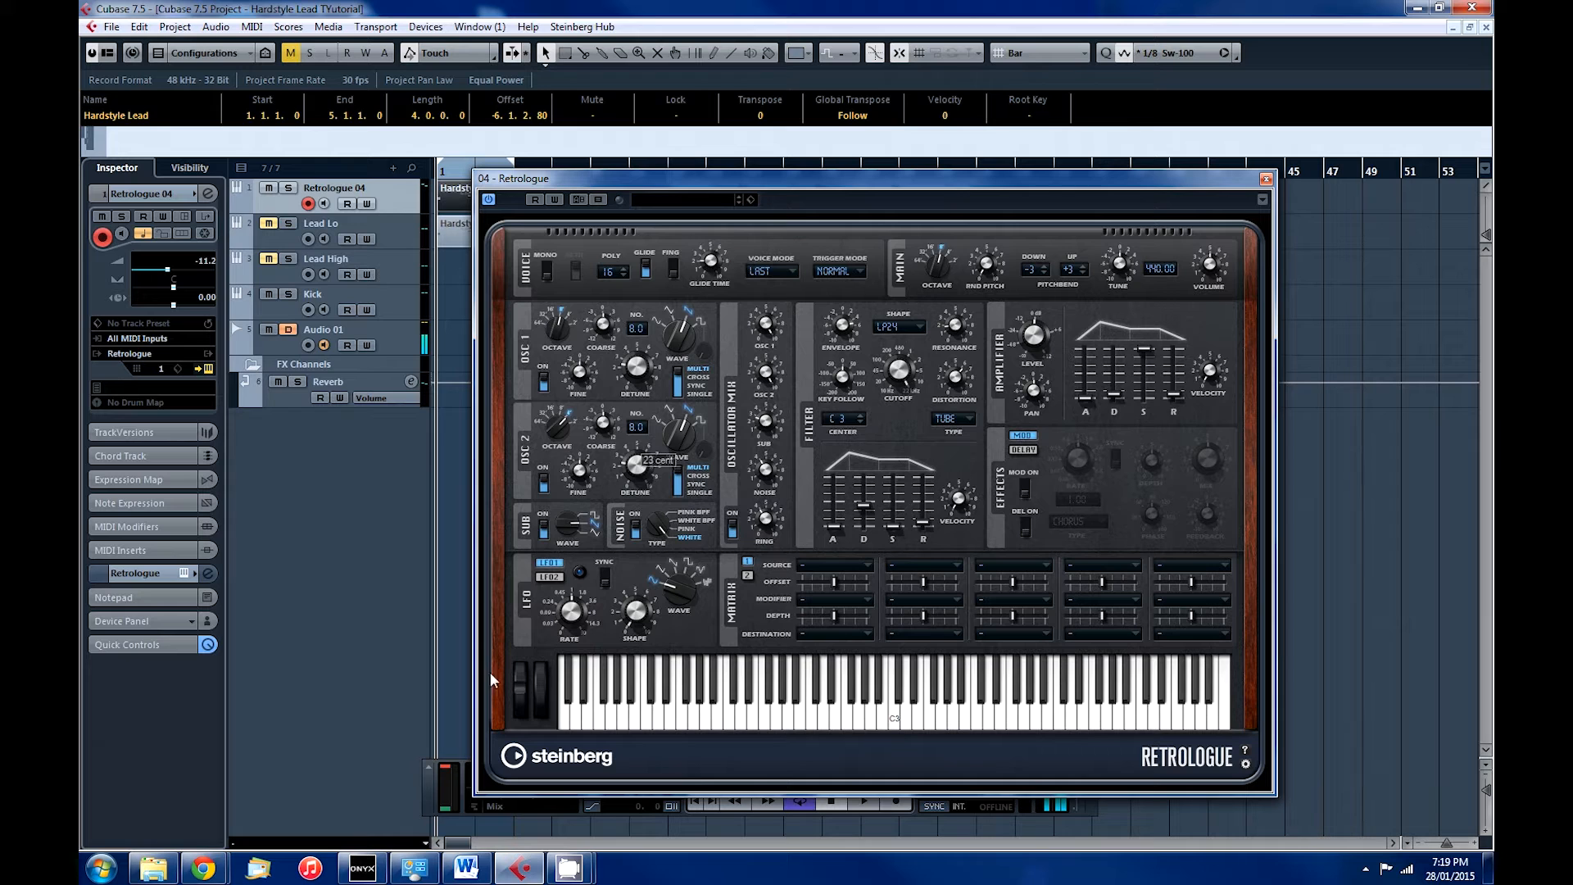
key("space")
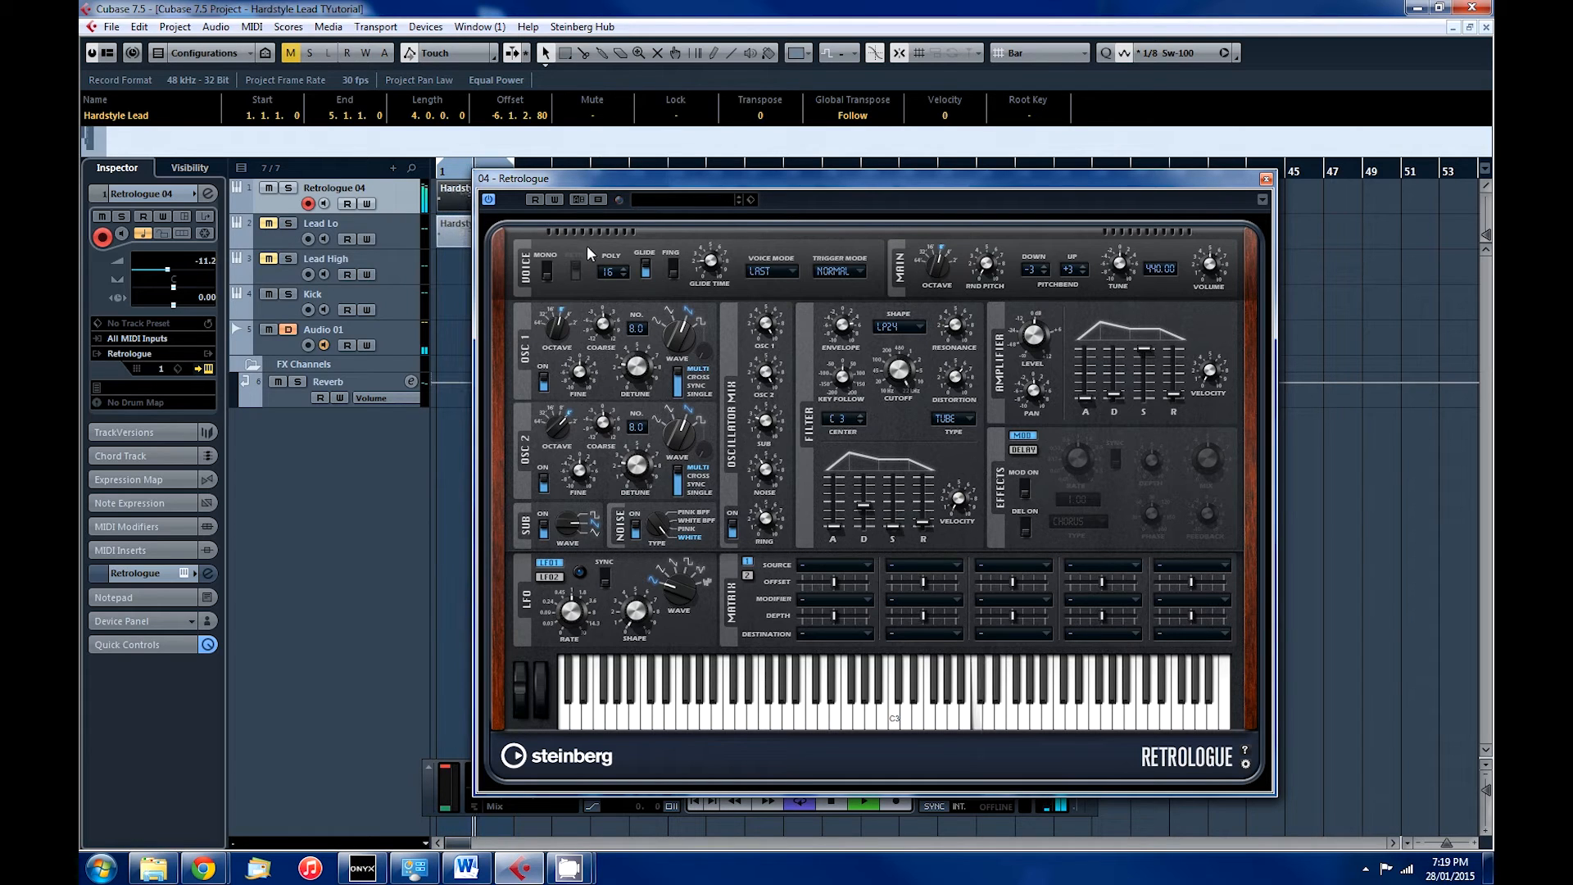
mouse_move(713, 261)
left_click_drag(721, 250, 715, 274)
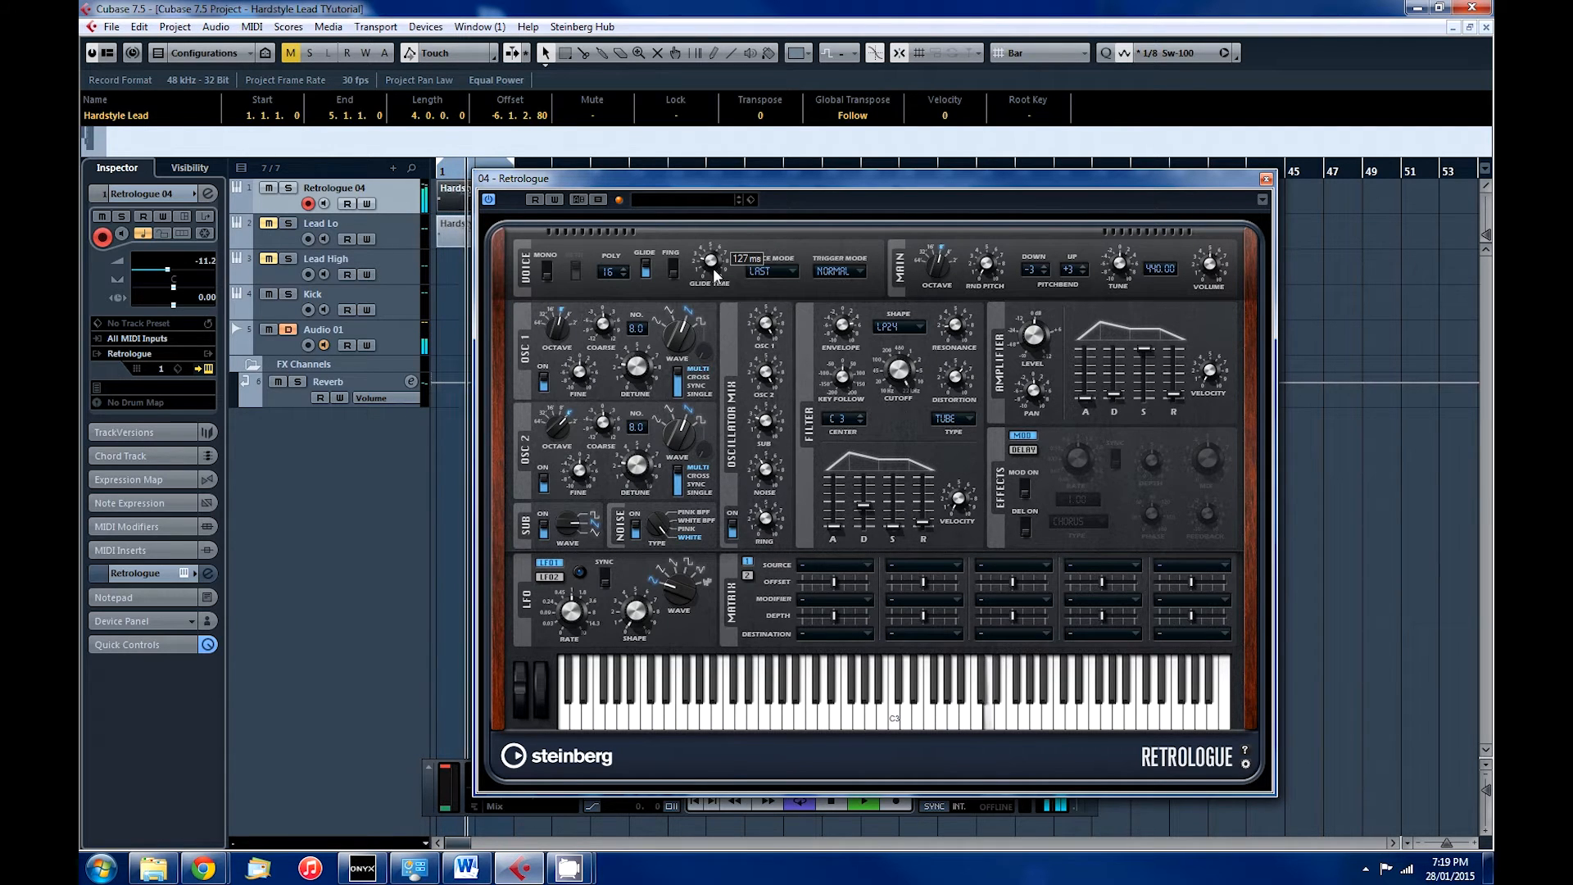
key("space")
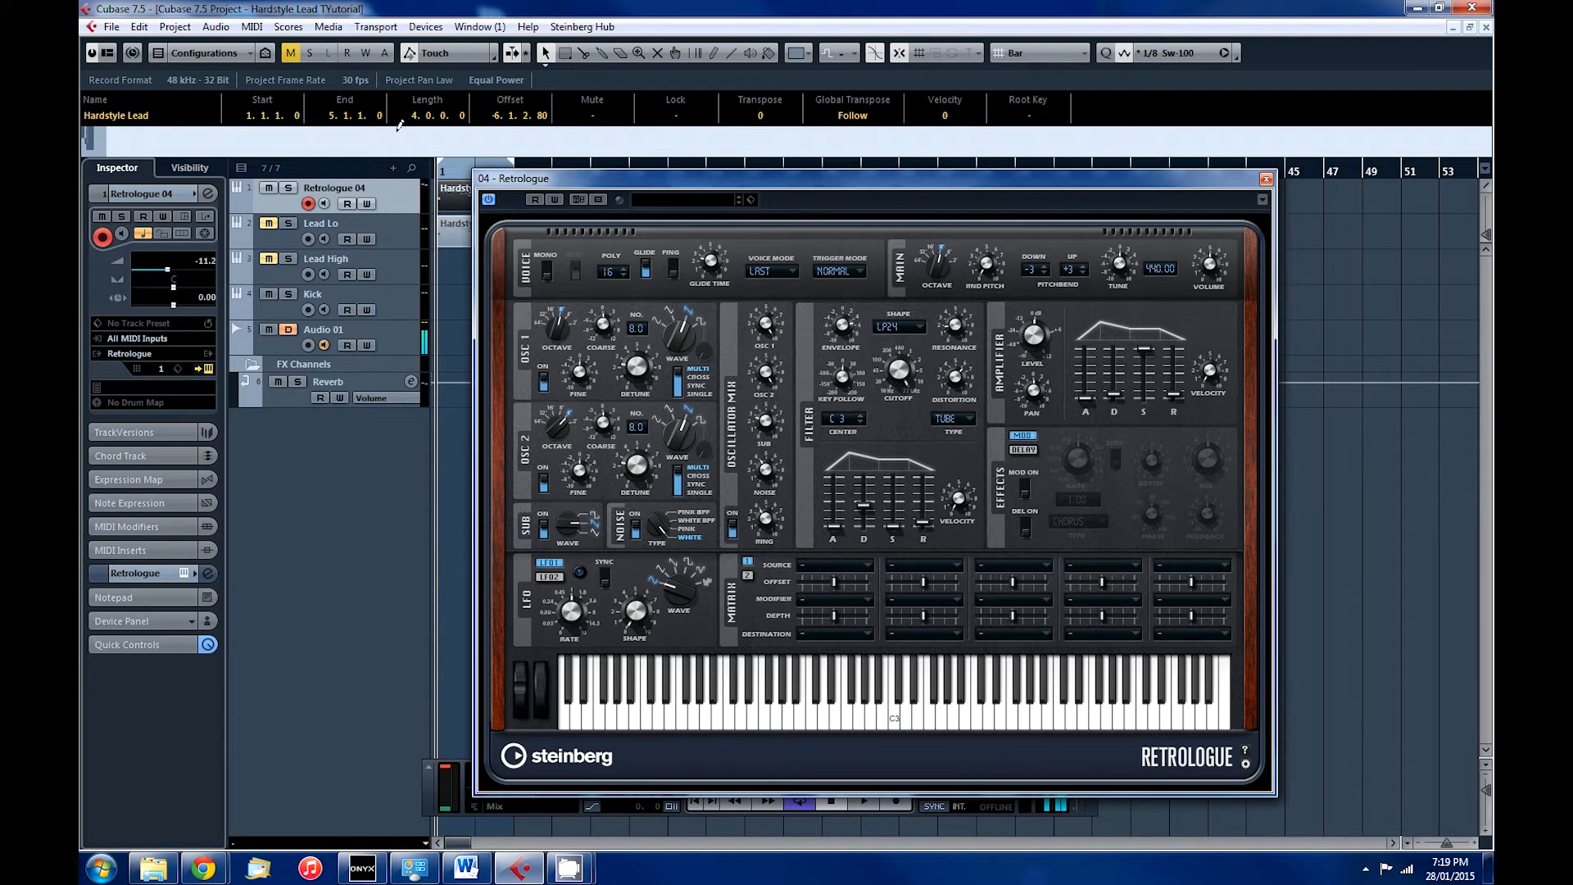
- Reveal the Retrologue track's audio channel sections in the Inspector and check the VST Instruments rack
left_click(139, 573)
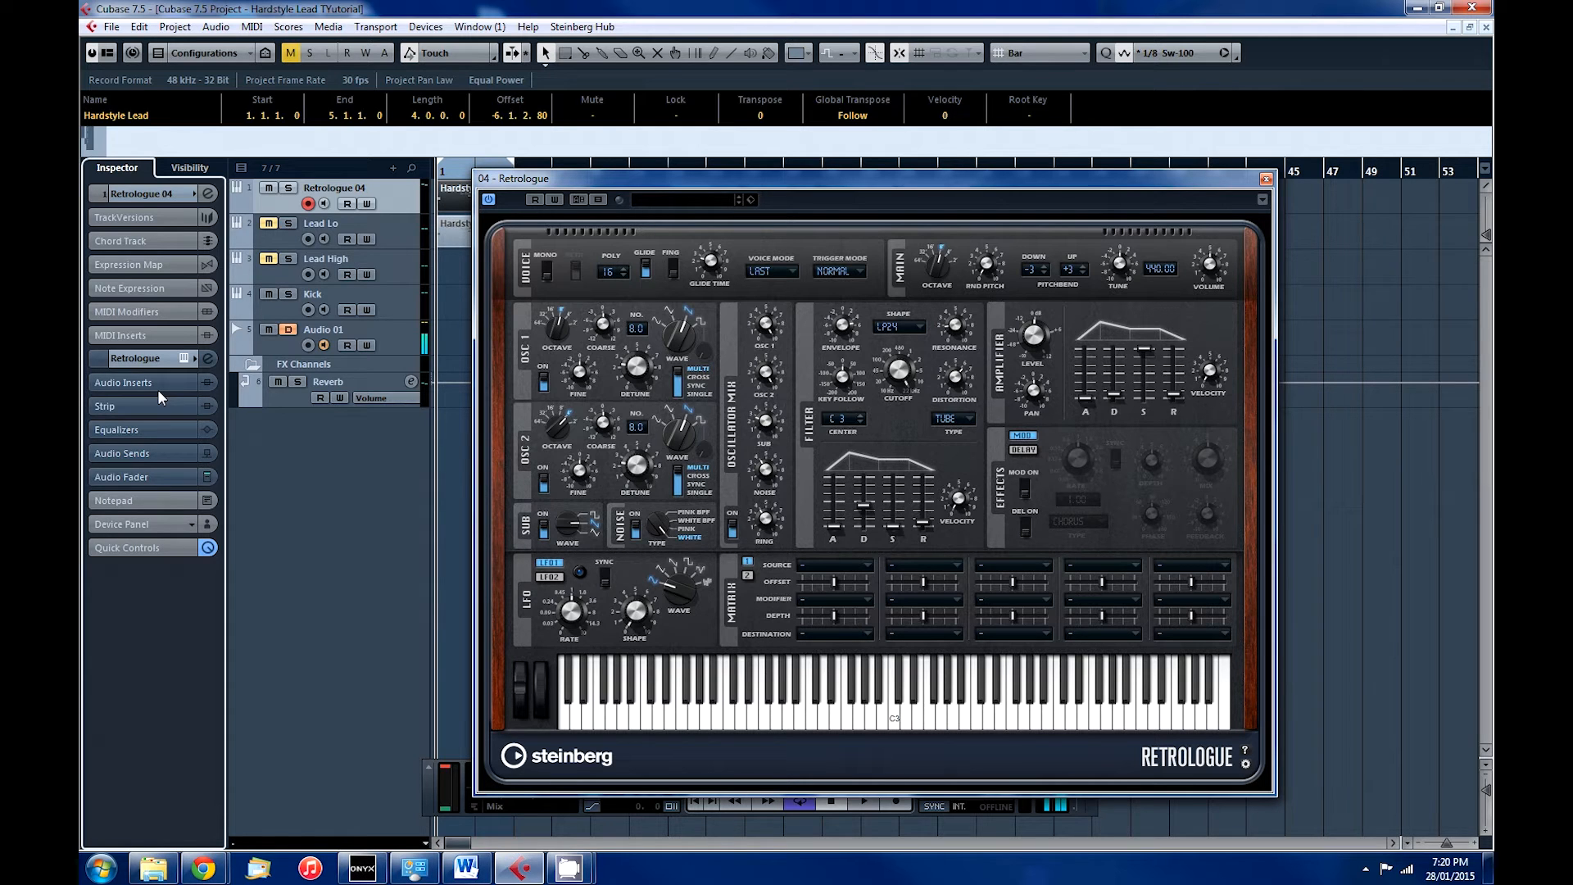
left_click(426, 26)
left_click(459, 251)
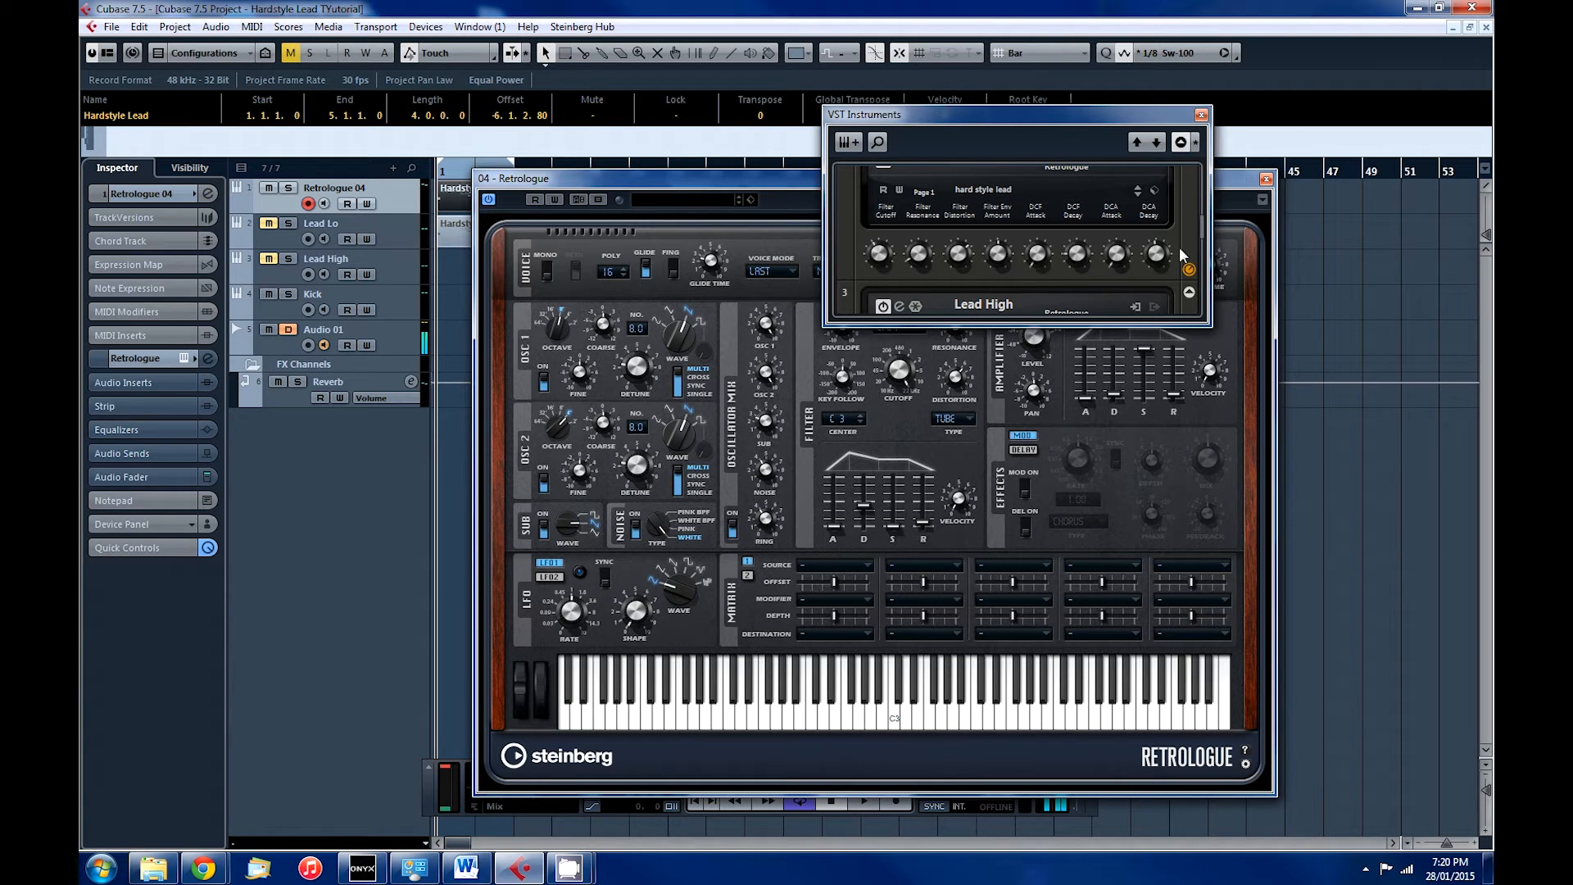
left_click(1201, 115)
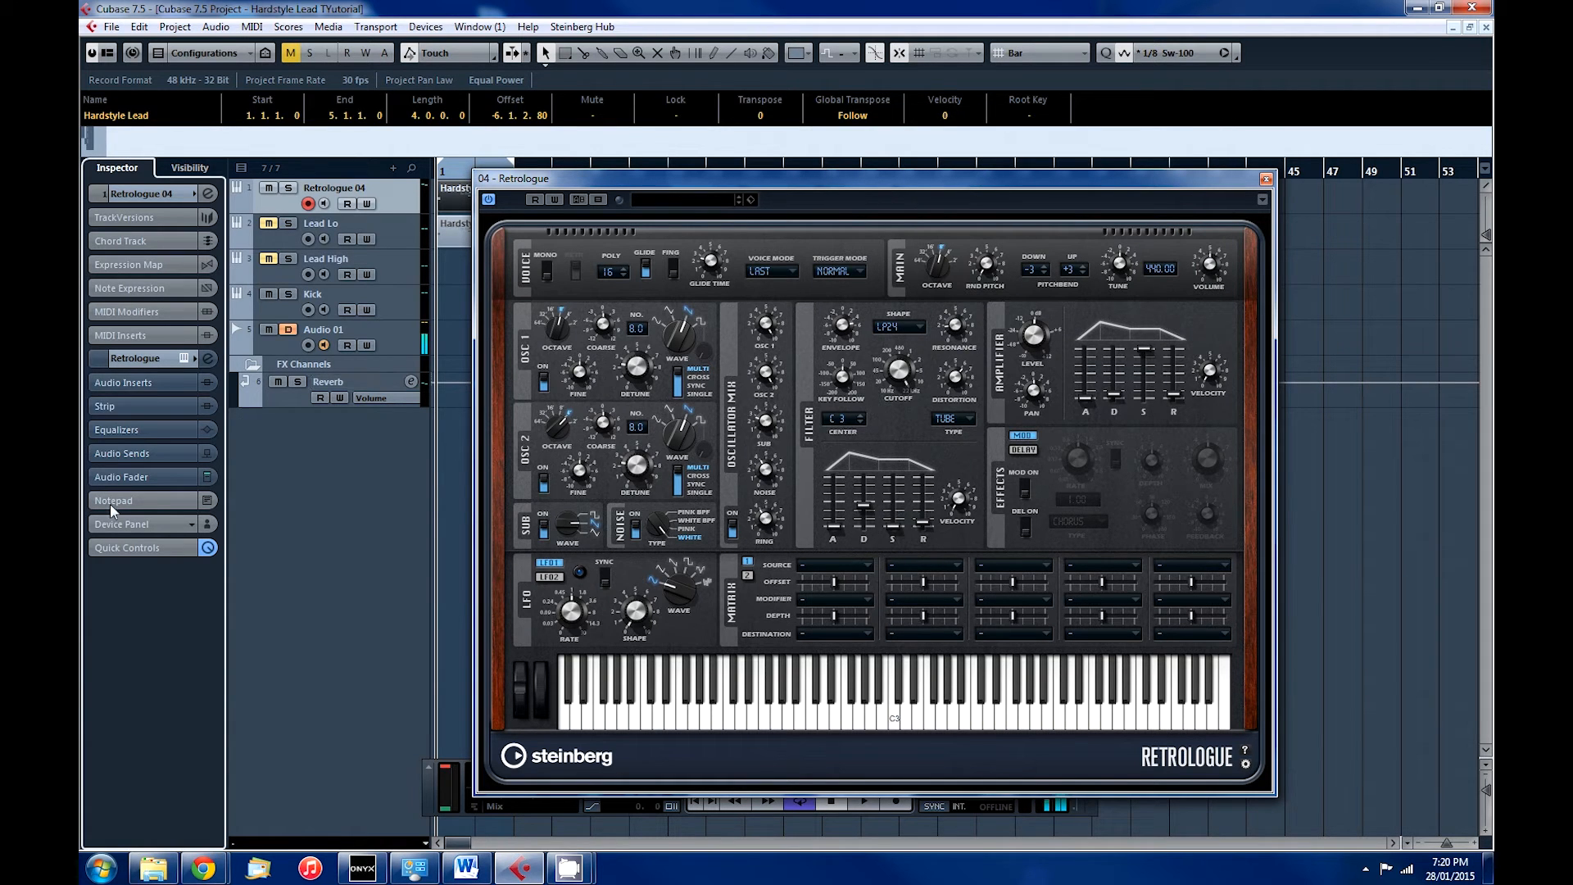
- Load StudioEQ into the first audio insert slot of the Retrologue track
left_click(140, 383)
left_click(211, 416)
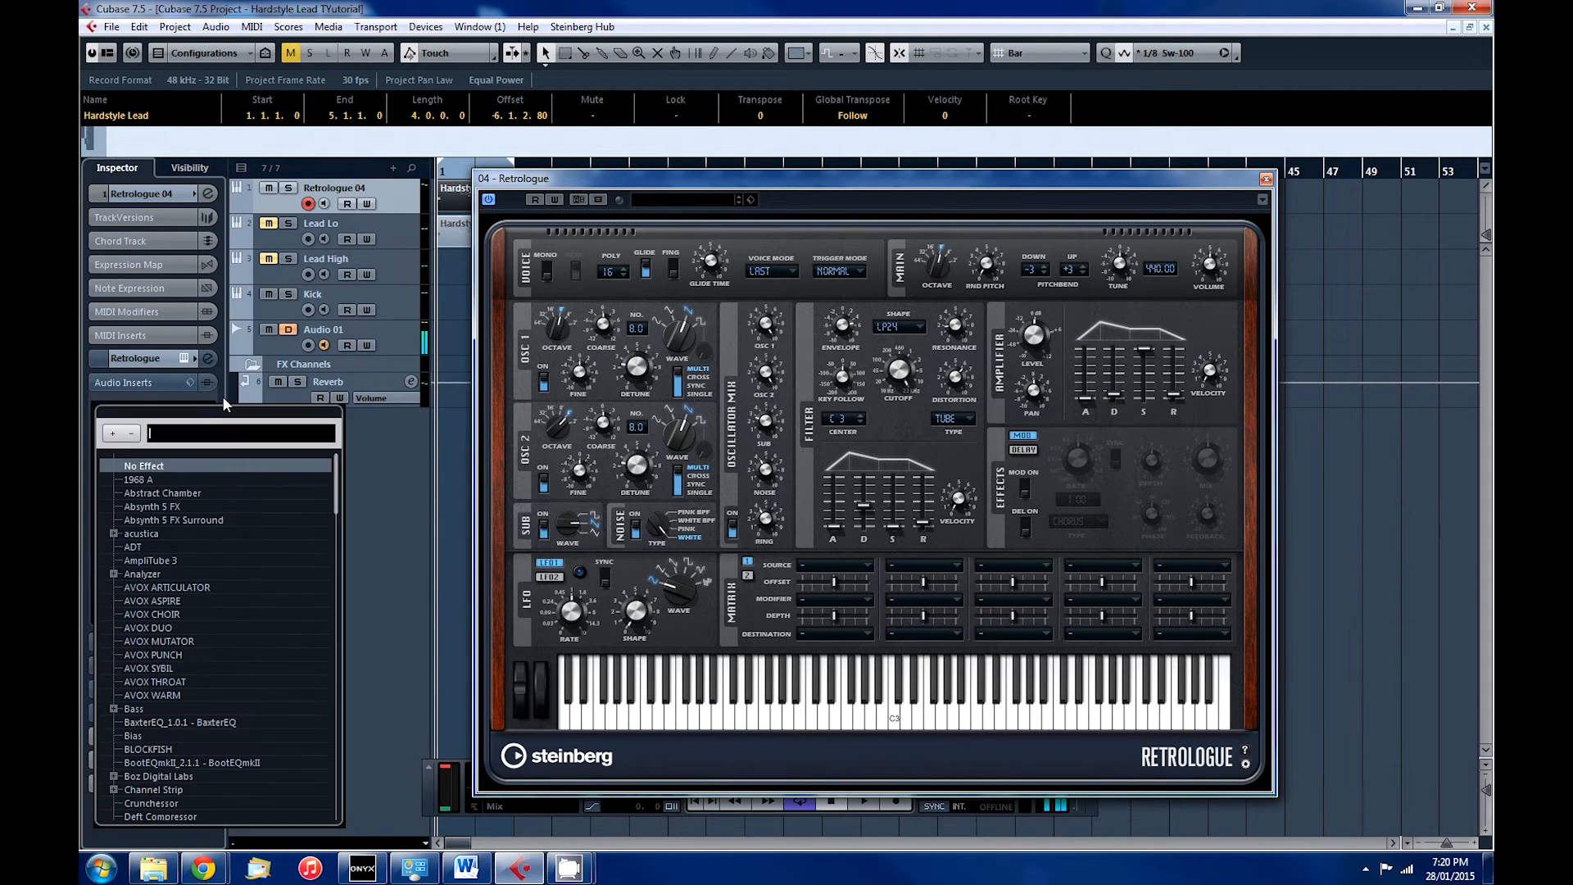
type("STUDIO")
double_click(170, 480)
left_click_drag(514, 294, 539, 217)
- Enable StudioEQ band 1 as a Cut filter at 153 Hz and compare the lead with the band off and on
left_click(473, 473)
left_click(653, 469)
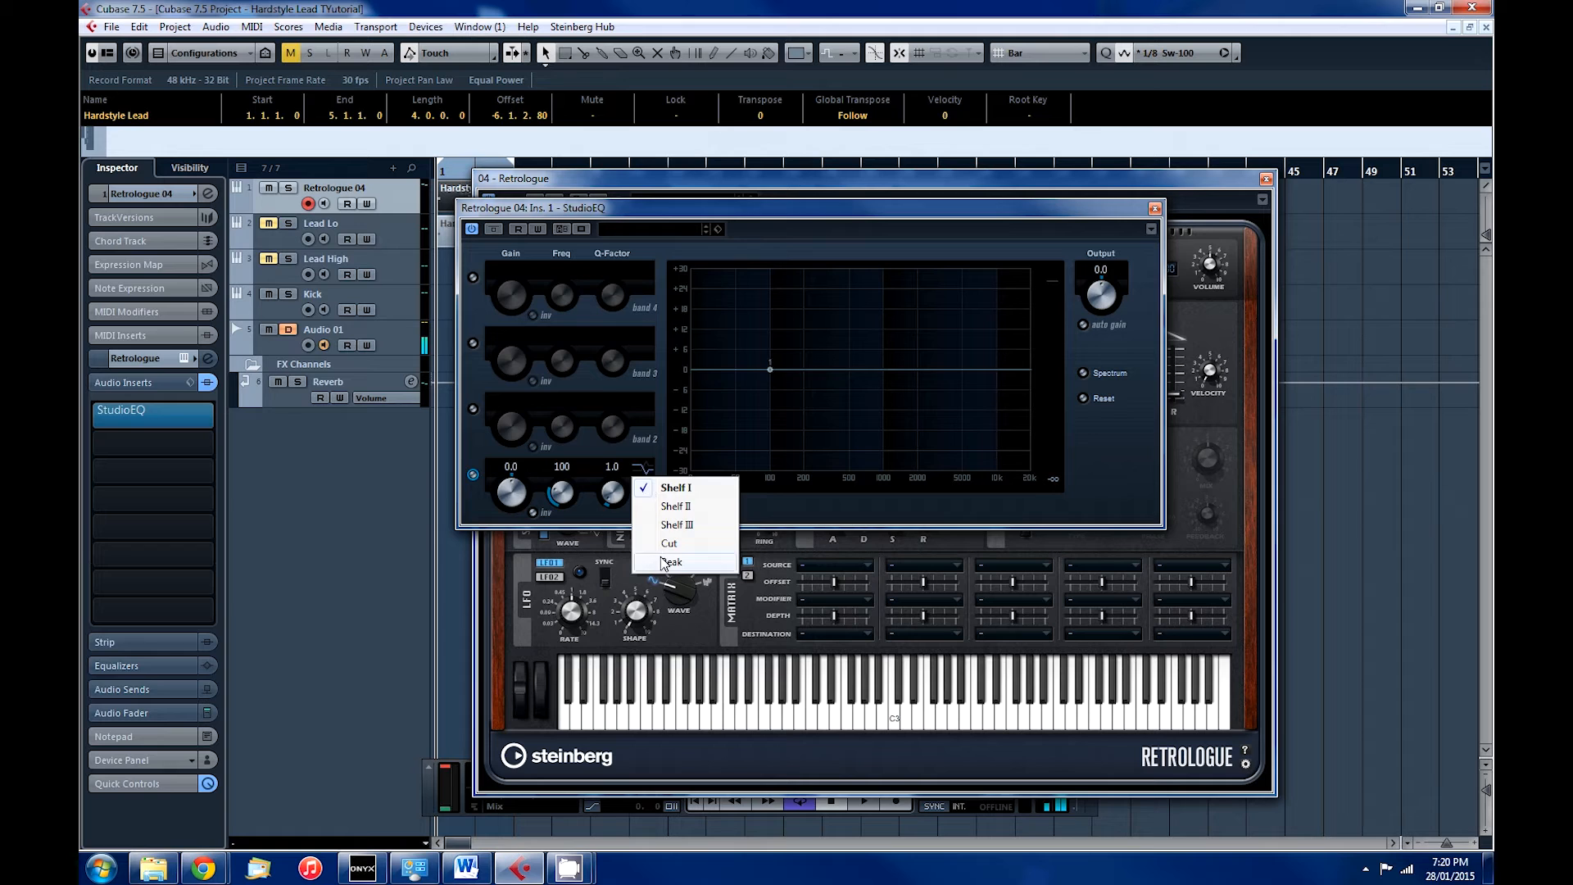
left_click(685, 554)
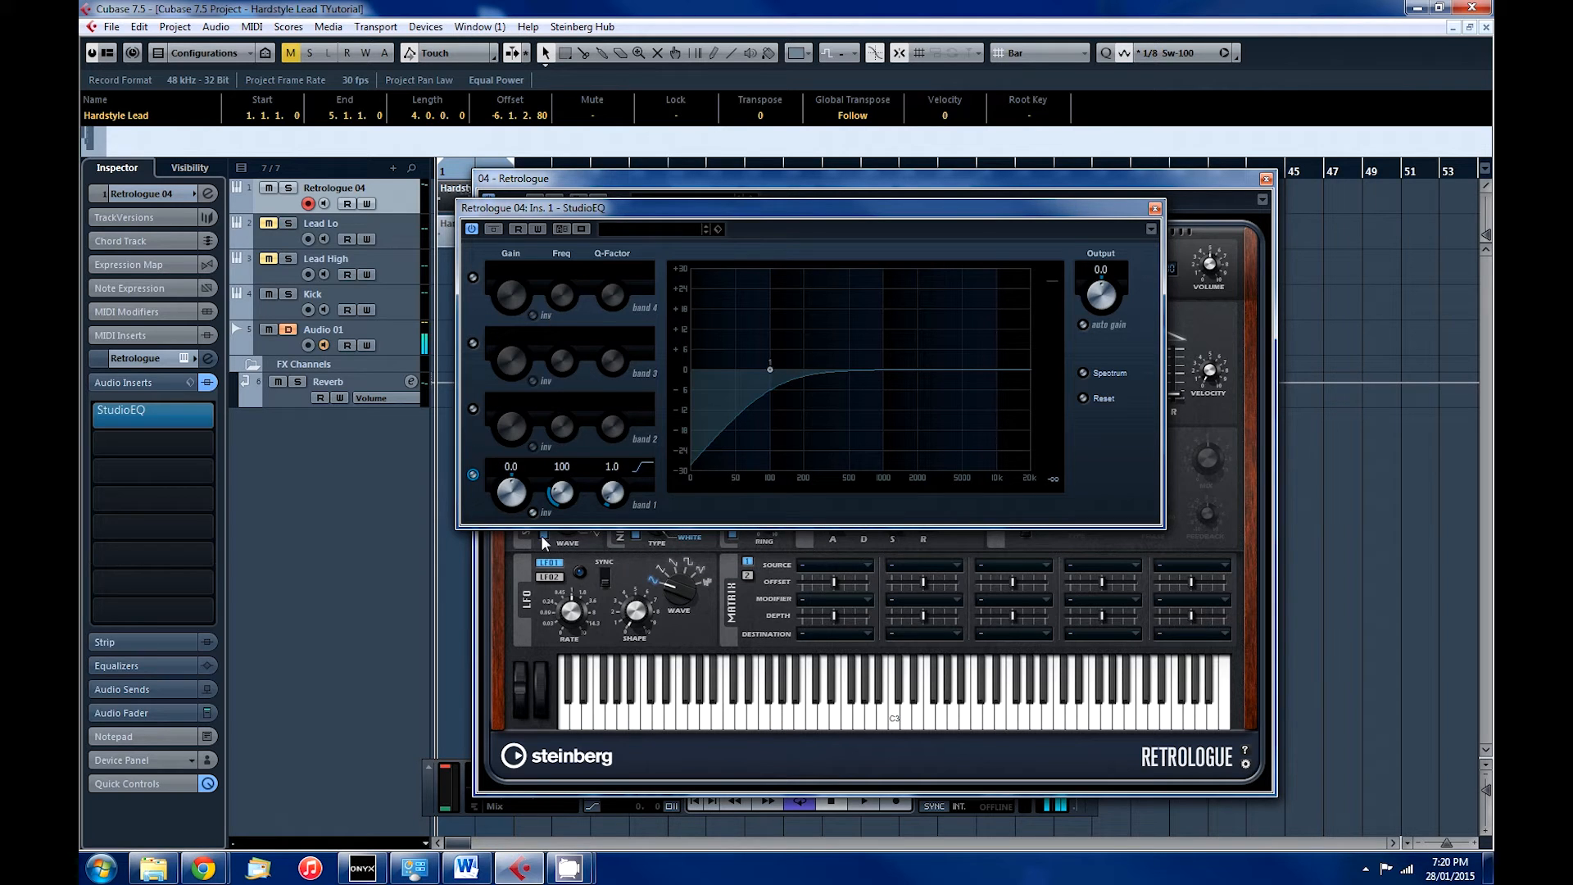
scroll(570, 489, "up", 6)
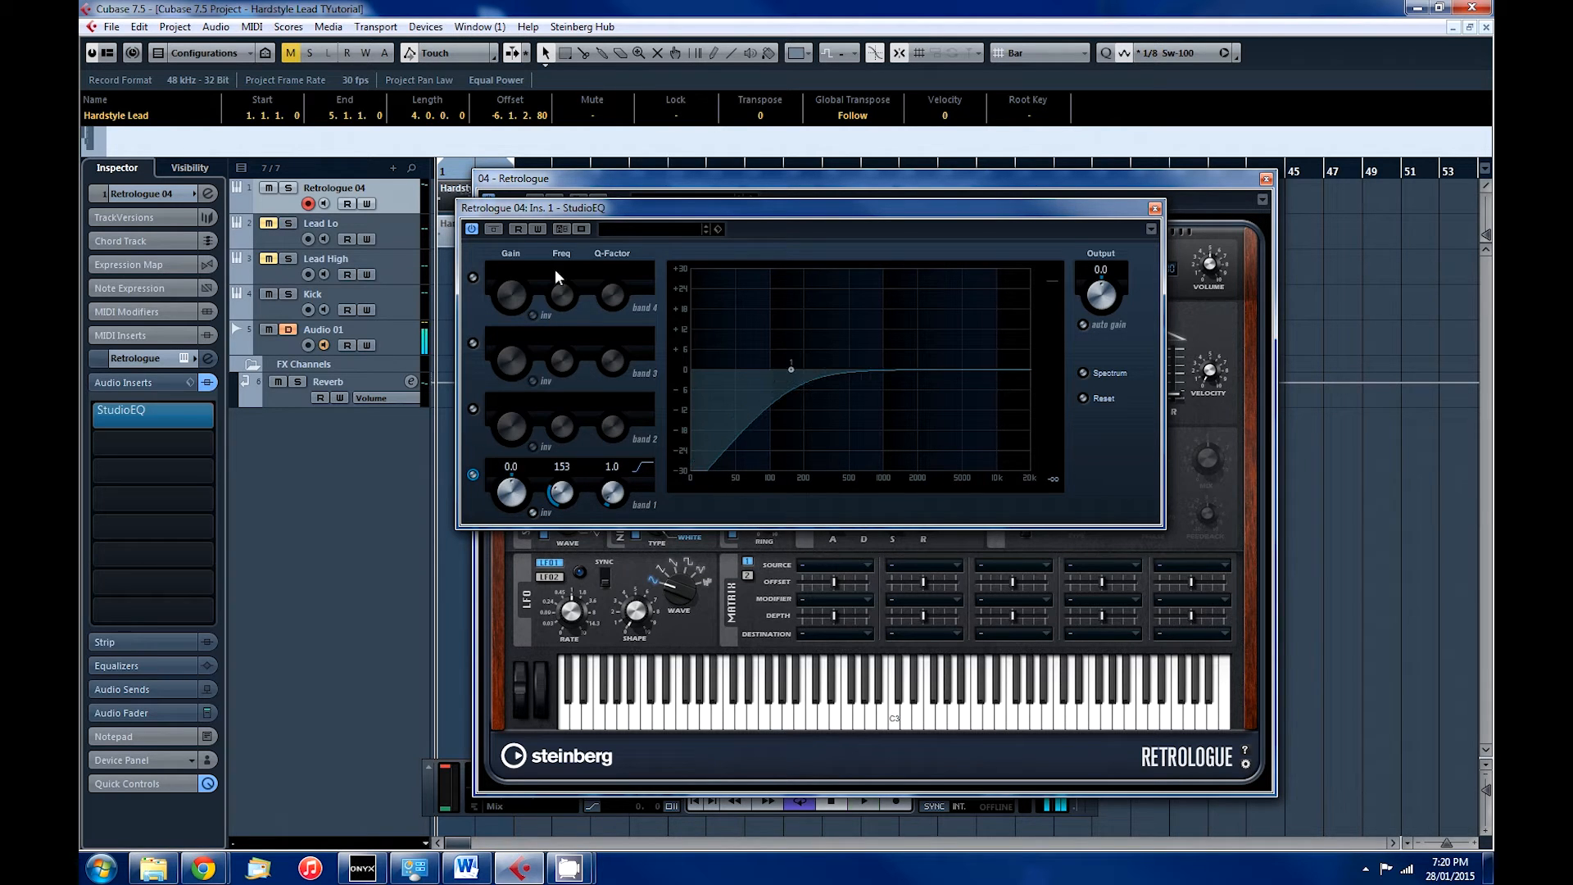
key("space")
left_click(473, 474)
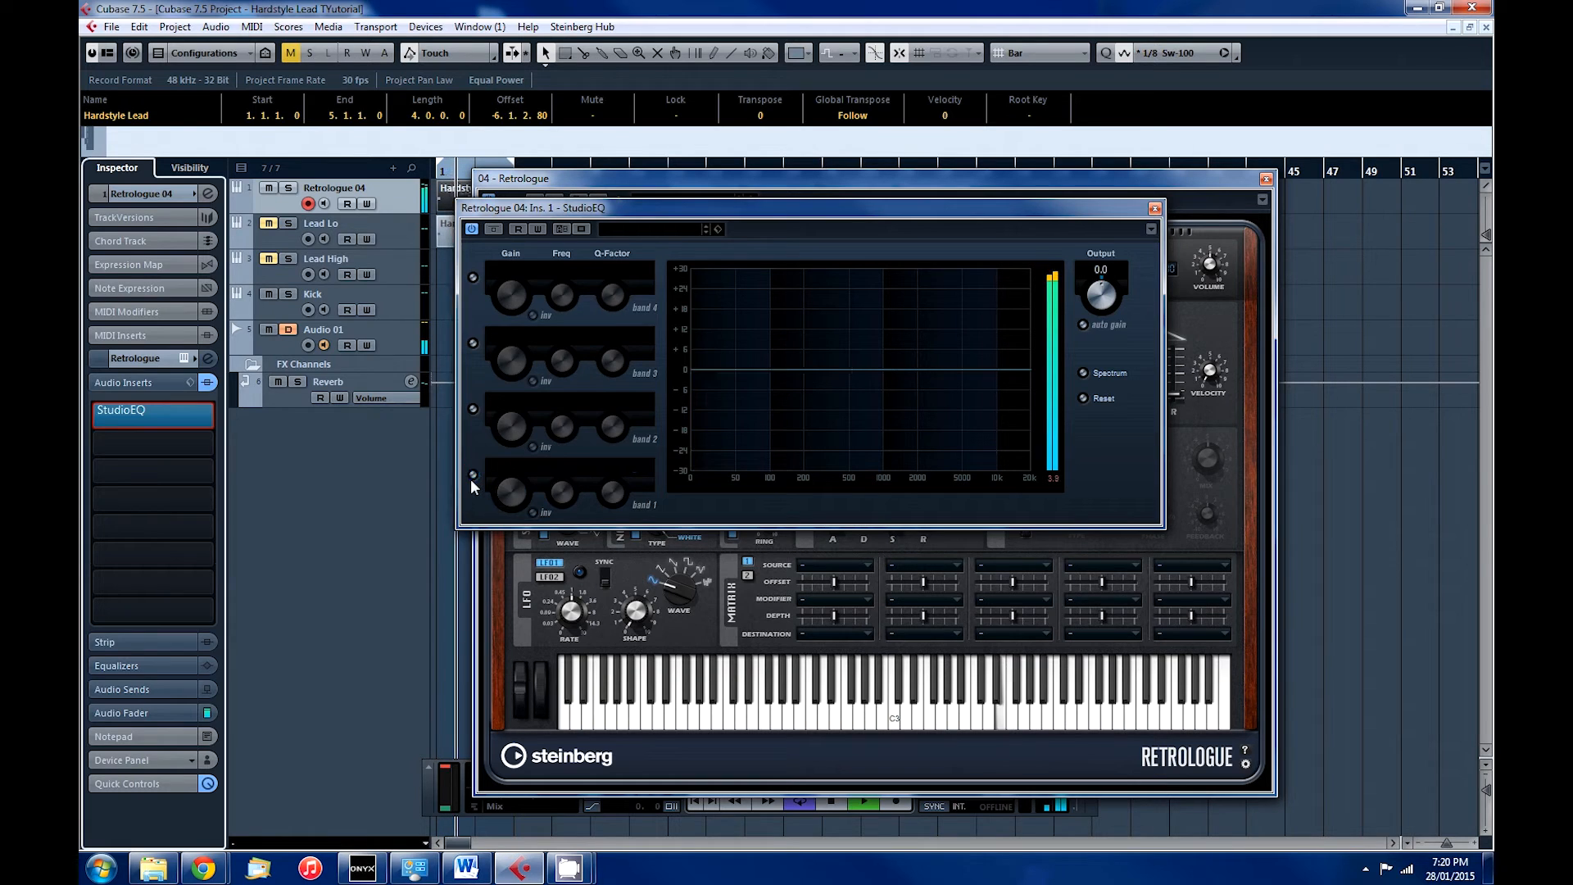
left_click(473, 474)
key("space")
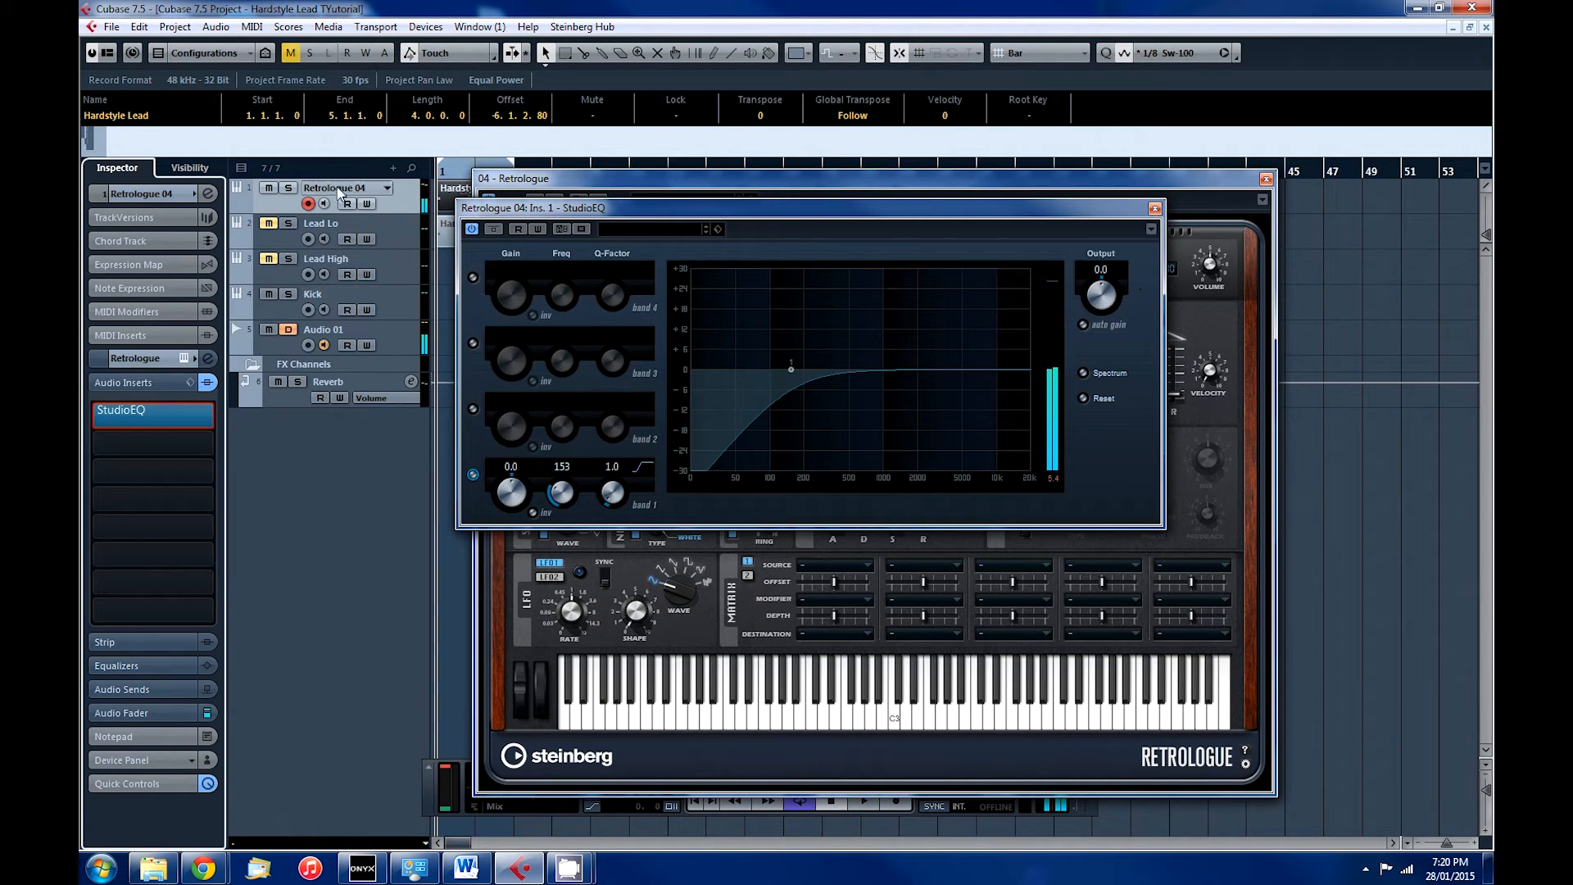
- Close the Retrologue window and load Magneto II into the track's second audio insert slot
left_click(184, 359)
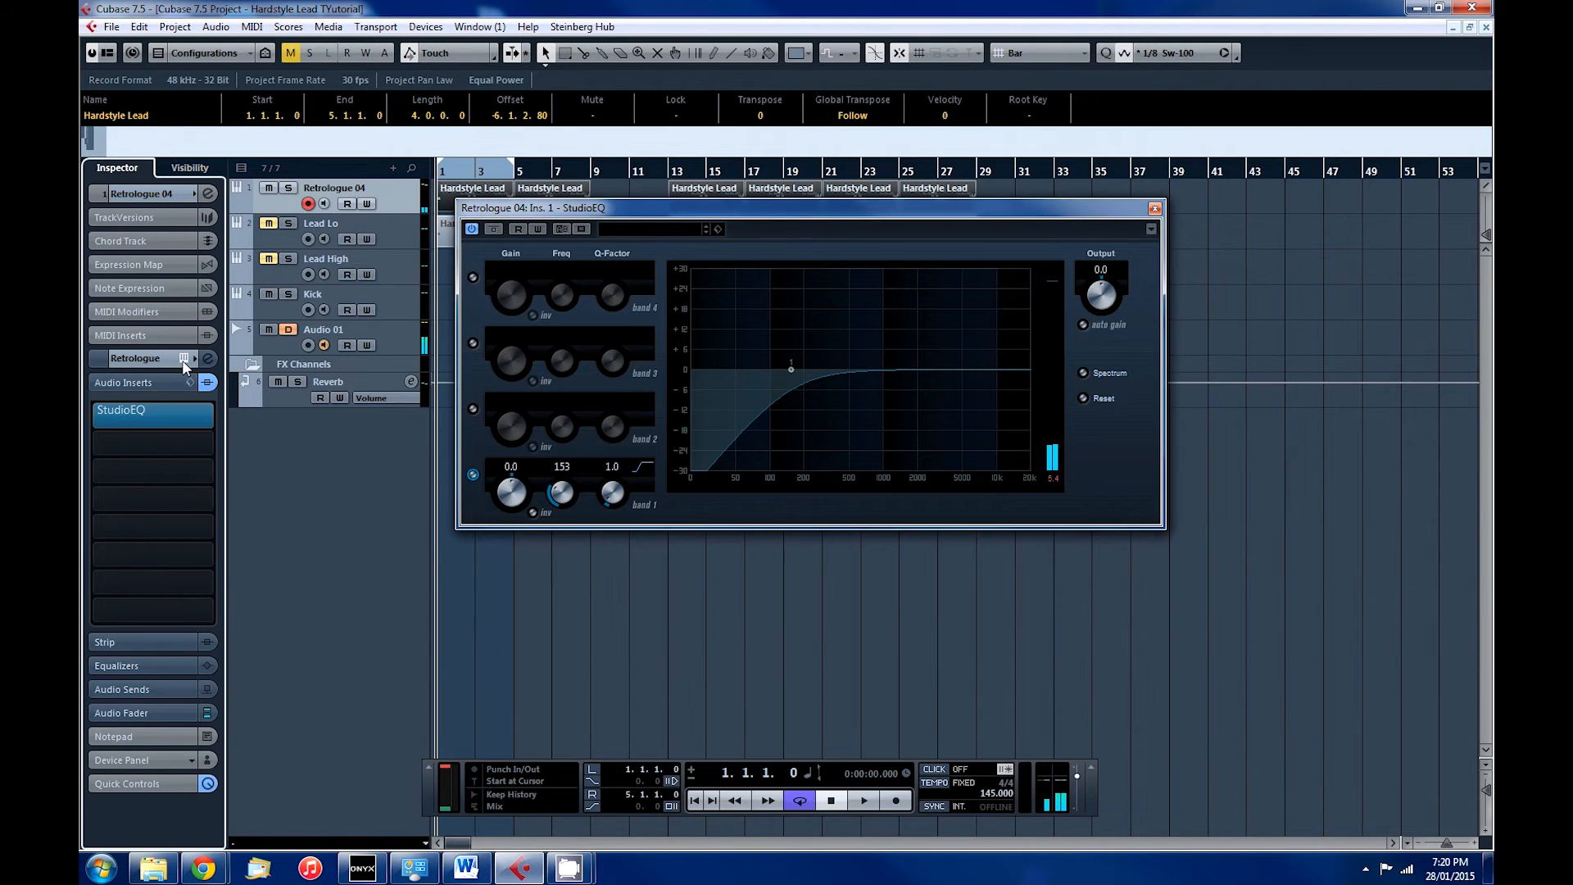
left_click(184, 359)
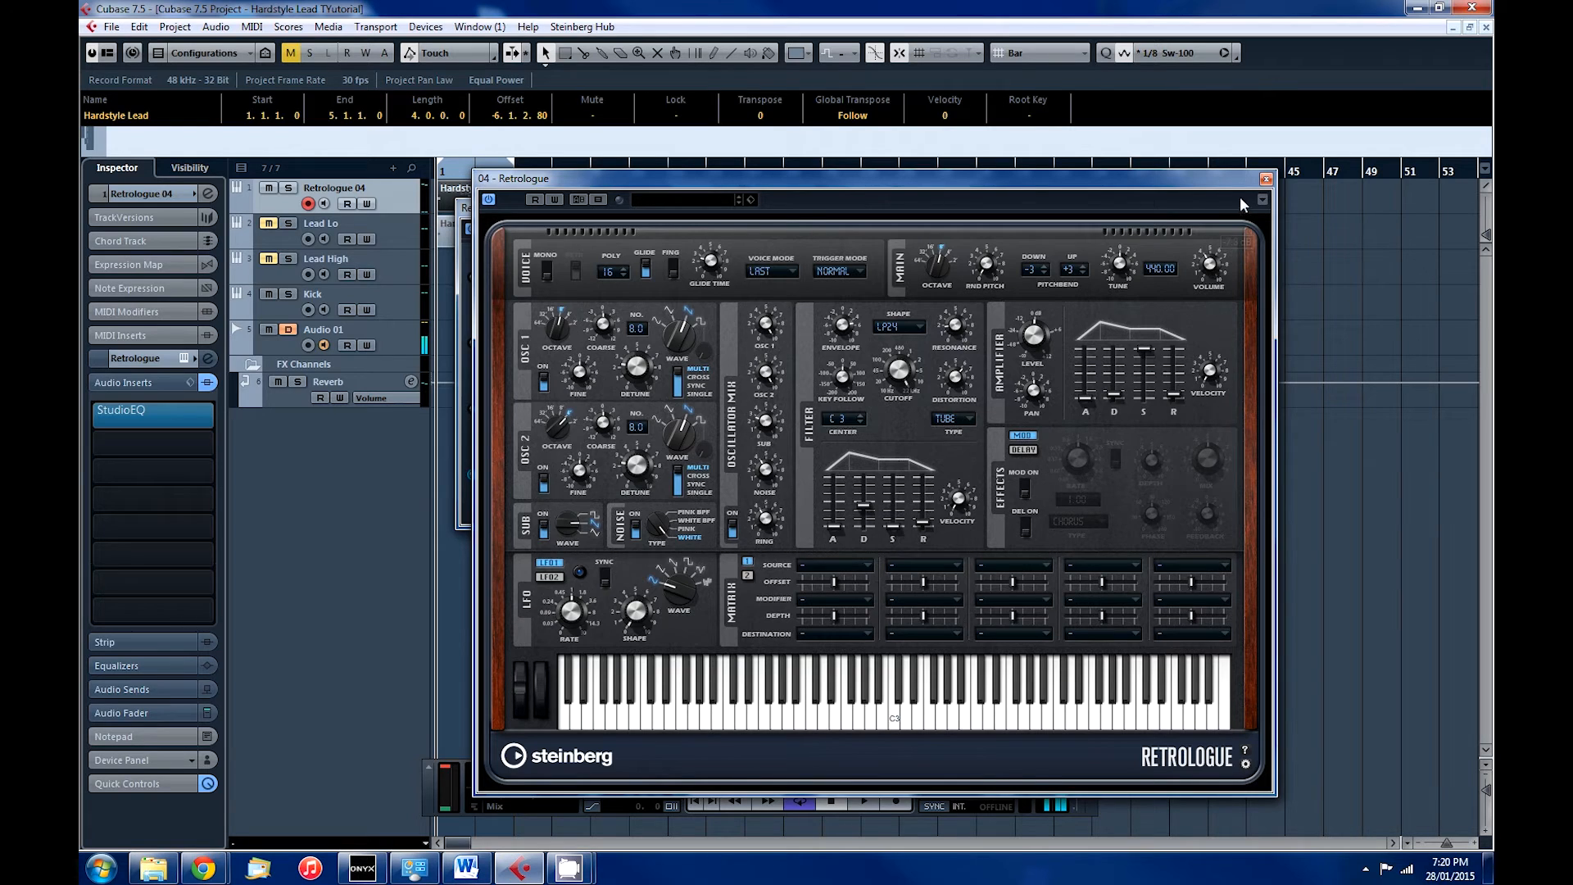
left_click(1265, 179)
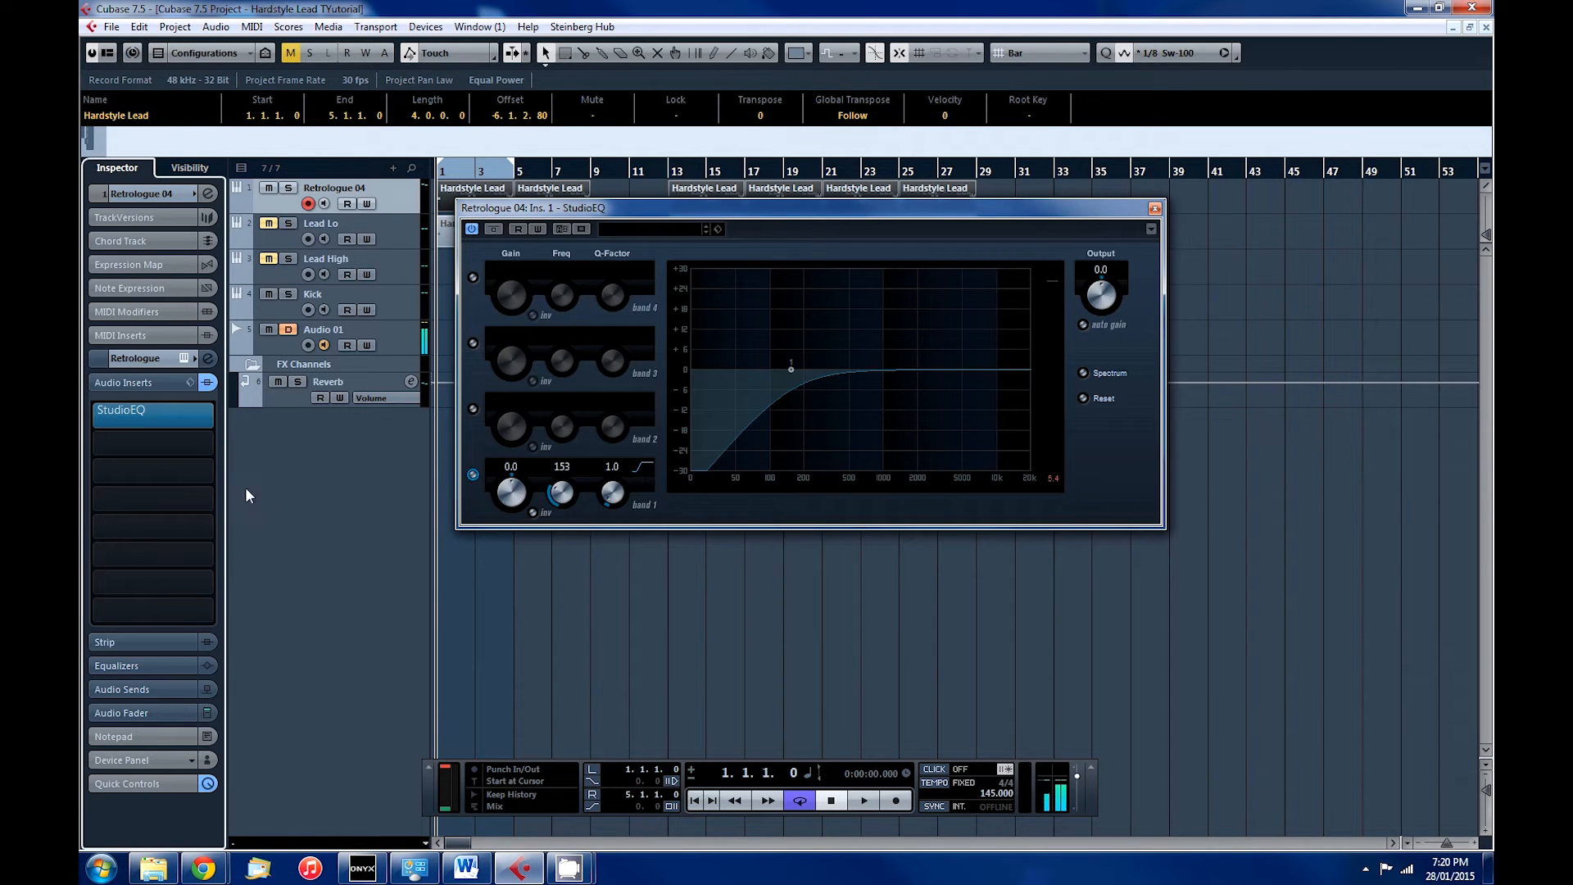
left_click(212, 444)
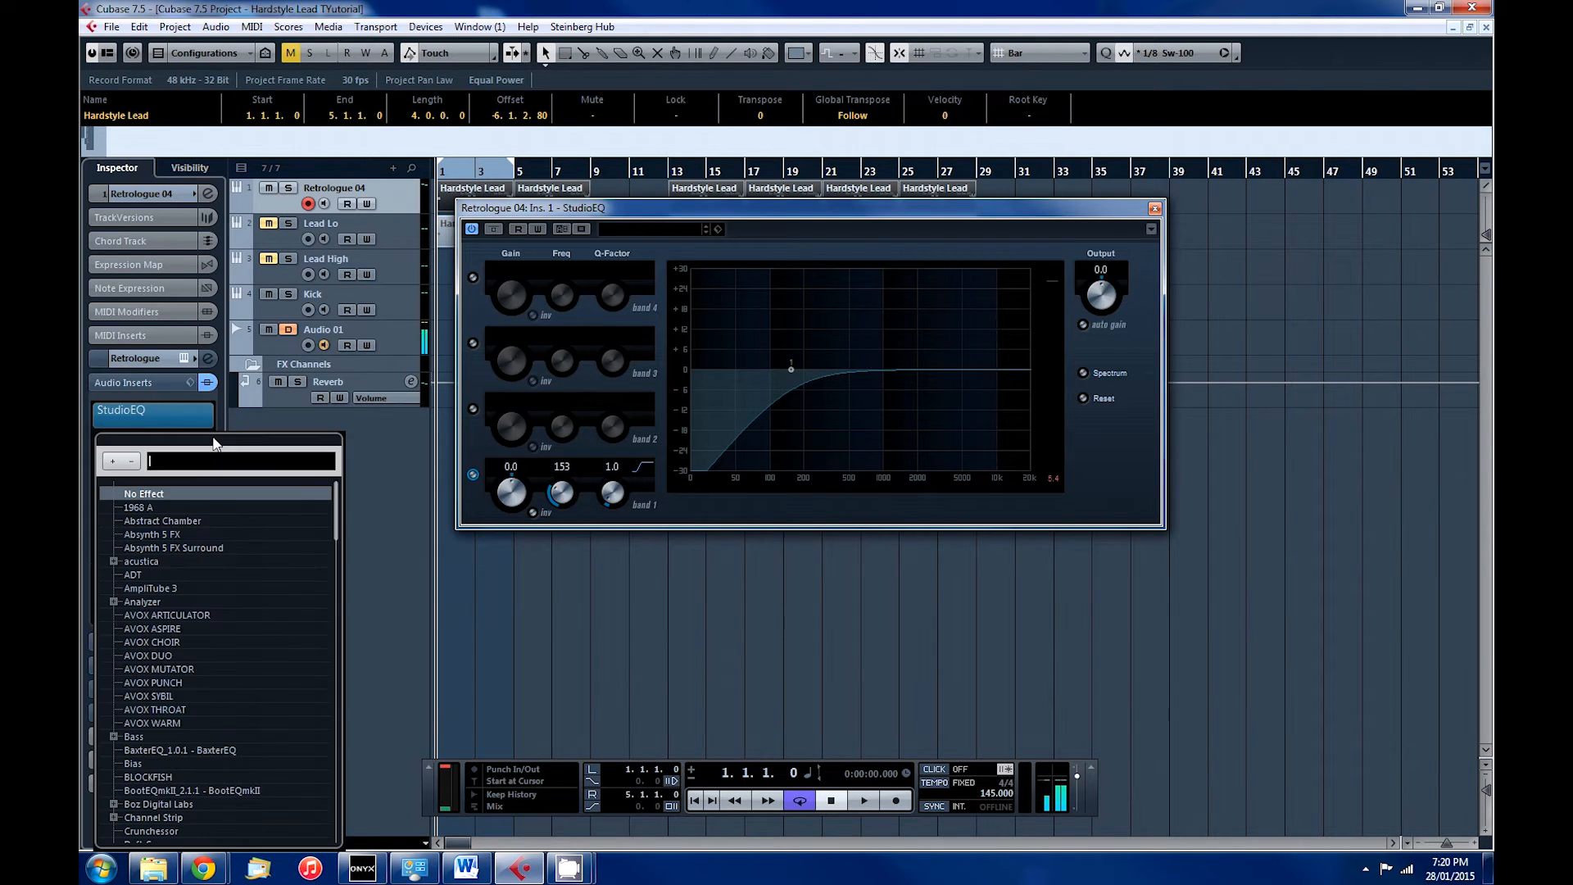
type("MAGN")
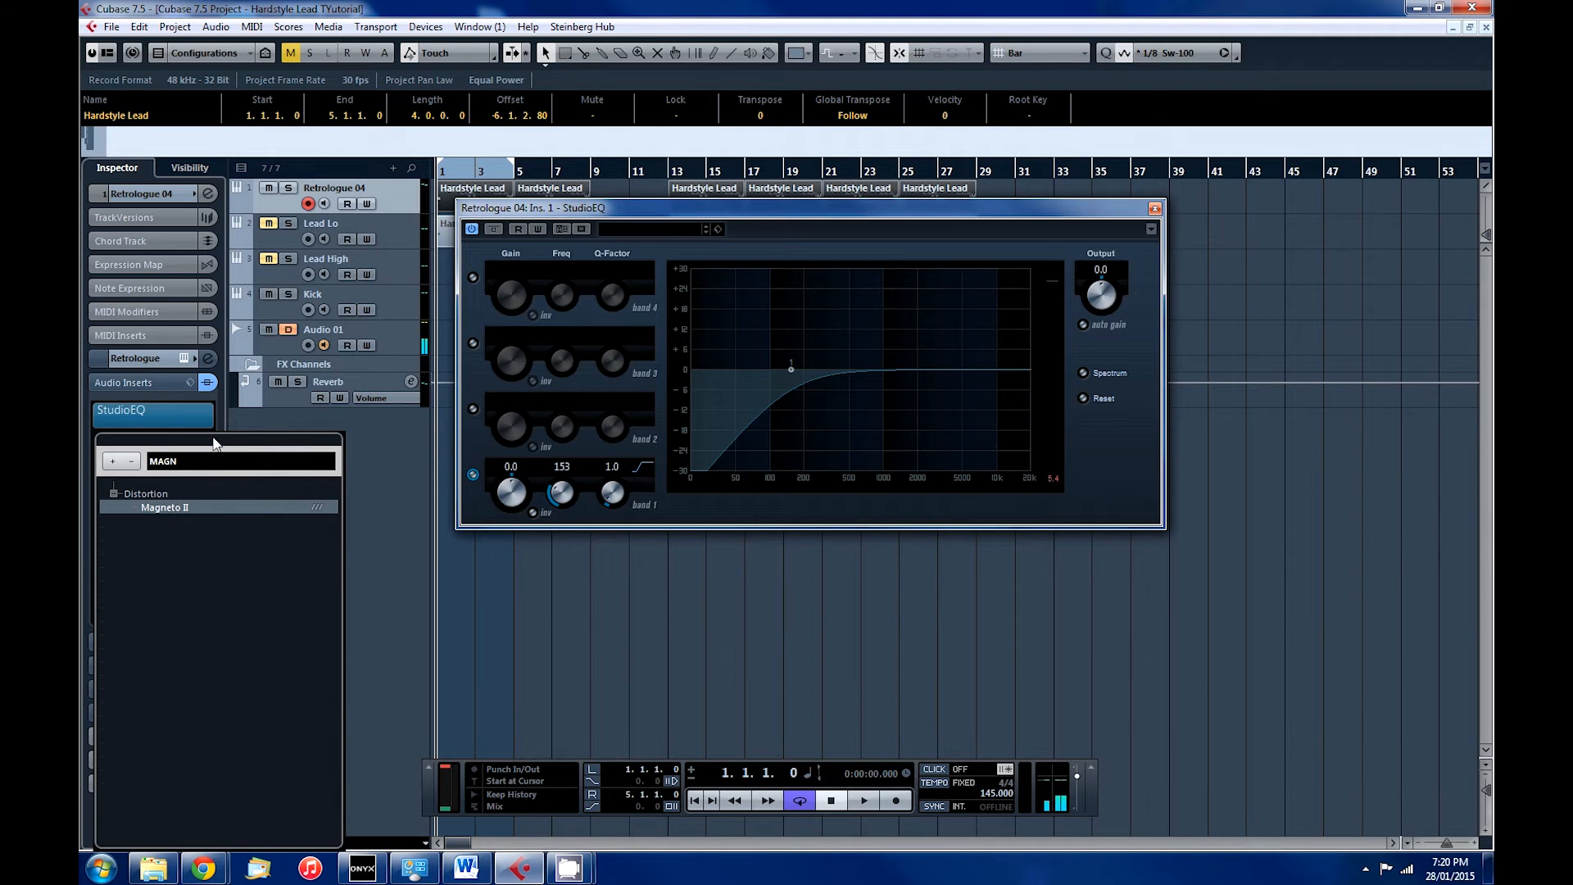
key("Return")
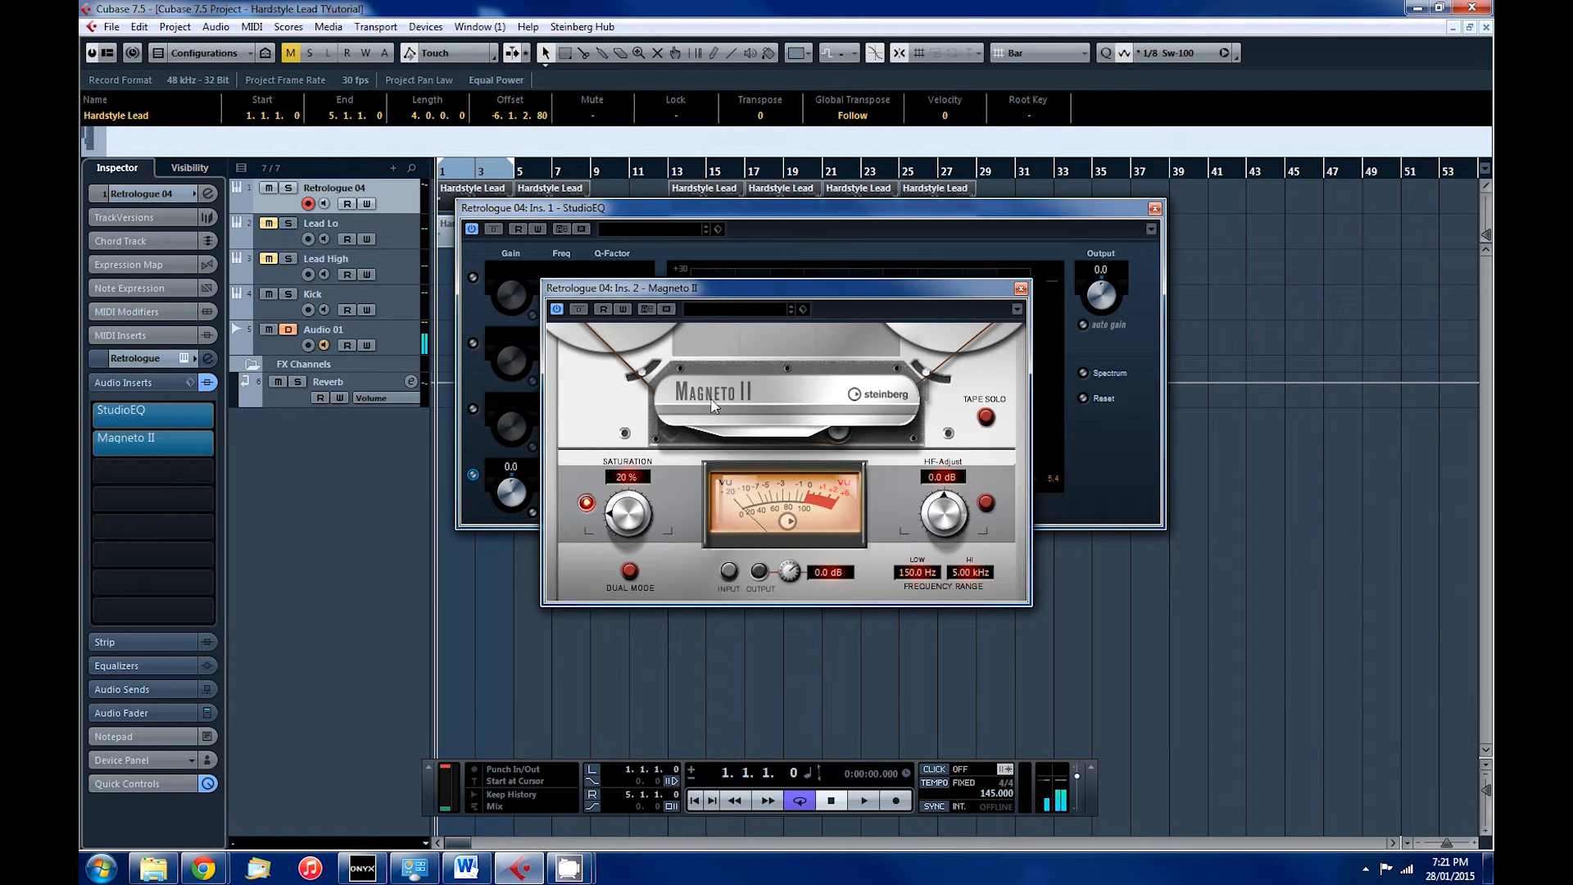
- During playback, set Magneto II's saturation to 79 %, enable HF-Adjust at 2.6 dB, and set its frequency range to 267.1 Hz–4.17 kHz
key("space")
left_click_drag(635, 517, 639, 425)
left_click_drag(969, 573, 971, 603)
left_click(985, 503)
left_click_drag(955, 513, 957, 478)
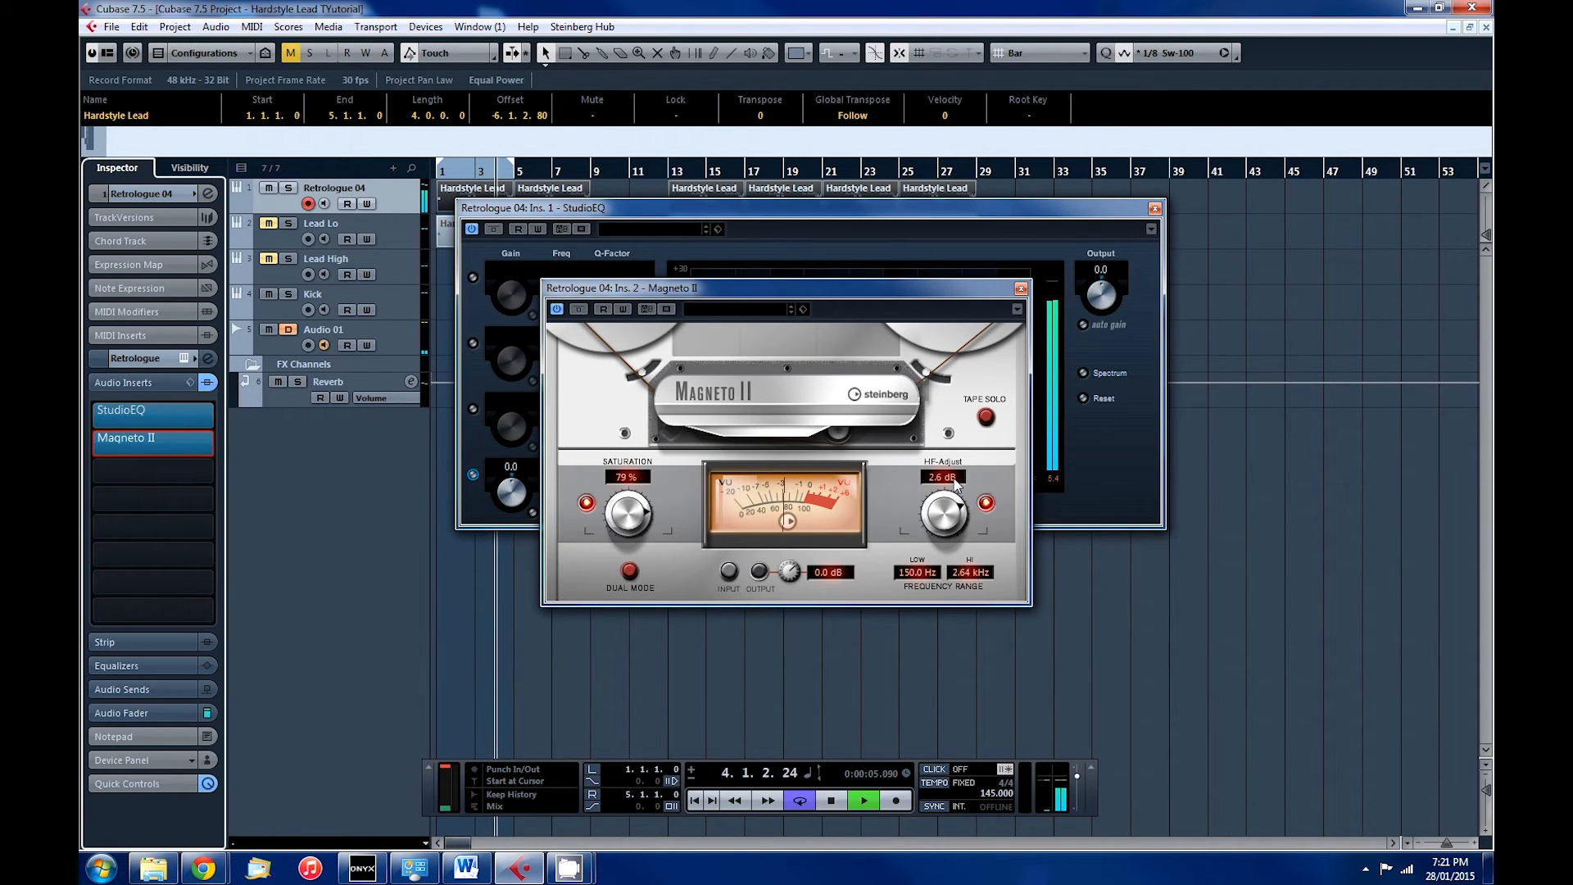
left_click_drag(926, 571, 927, 589)
left_click_drag(934, 578, 937, 571)
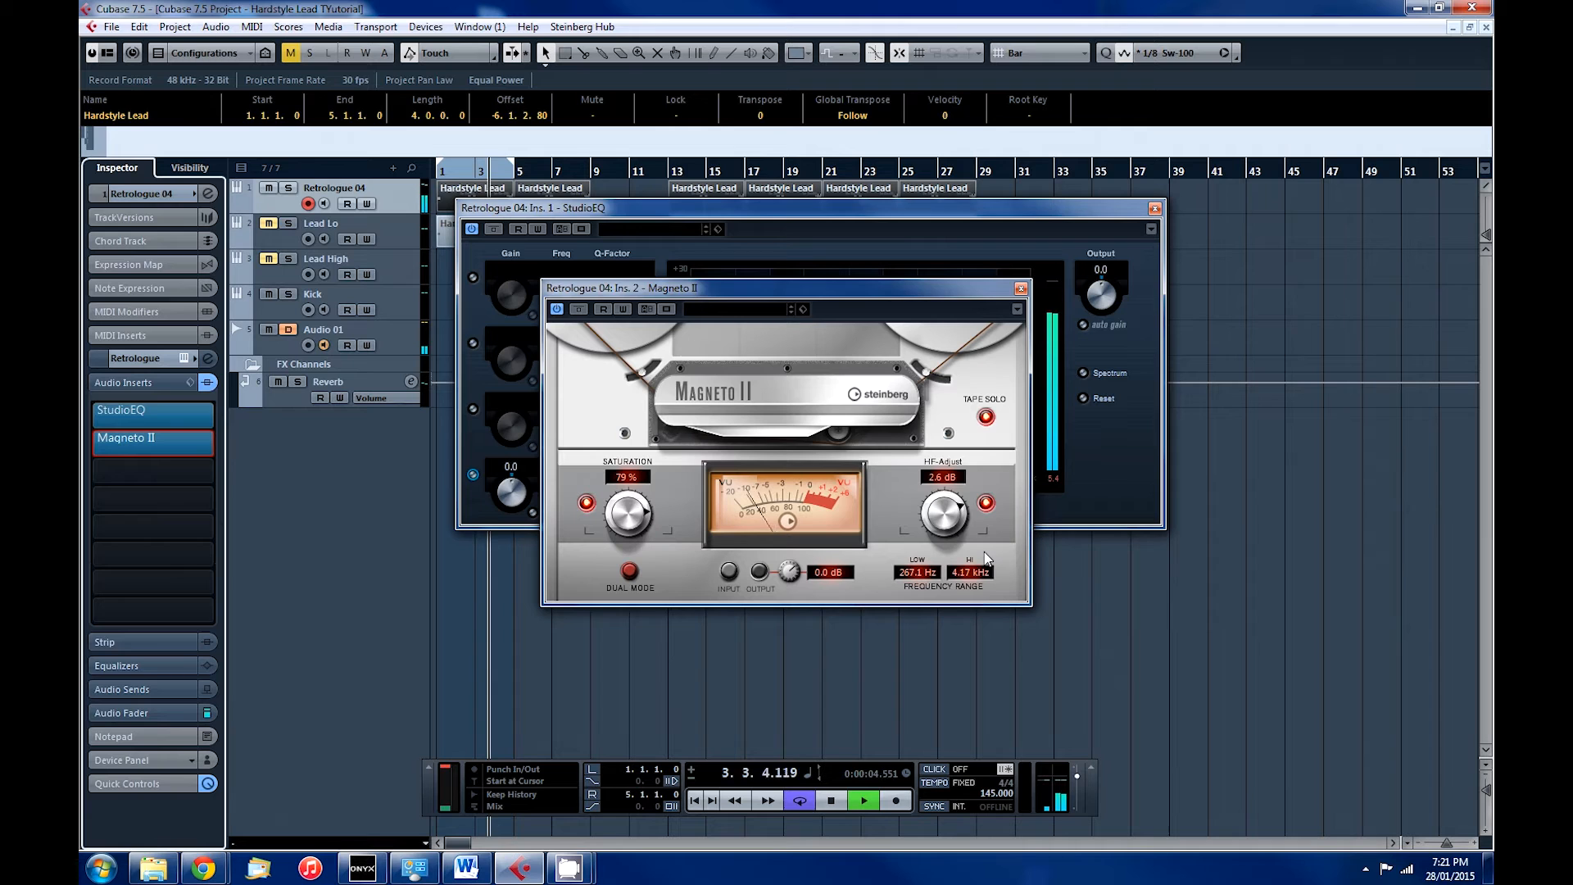
- Turn off Magneto II's Tape Solo and lower its output to -2.5 dB while comparing the level with the plug-in bypassed and active
left_click(985, 417)
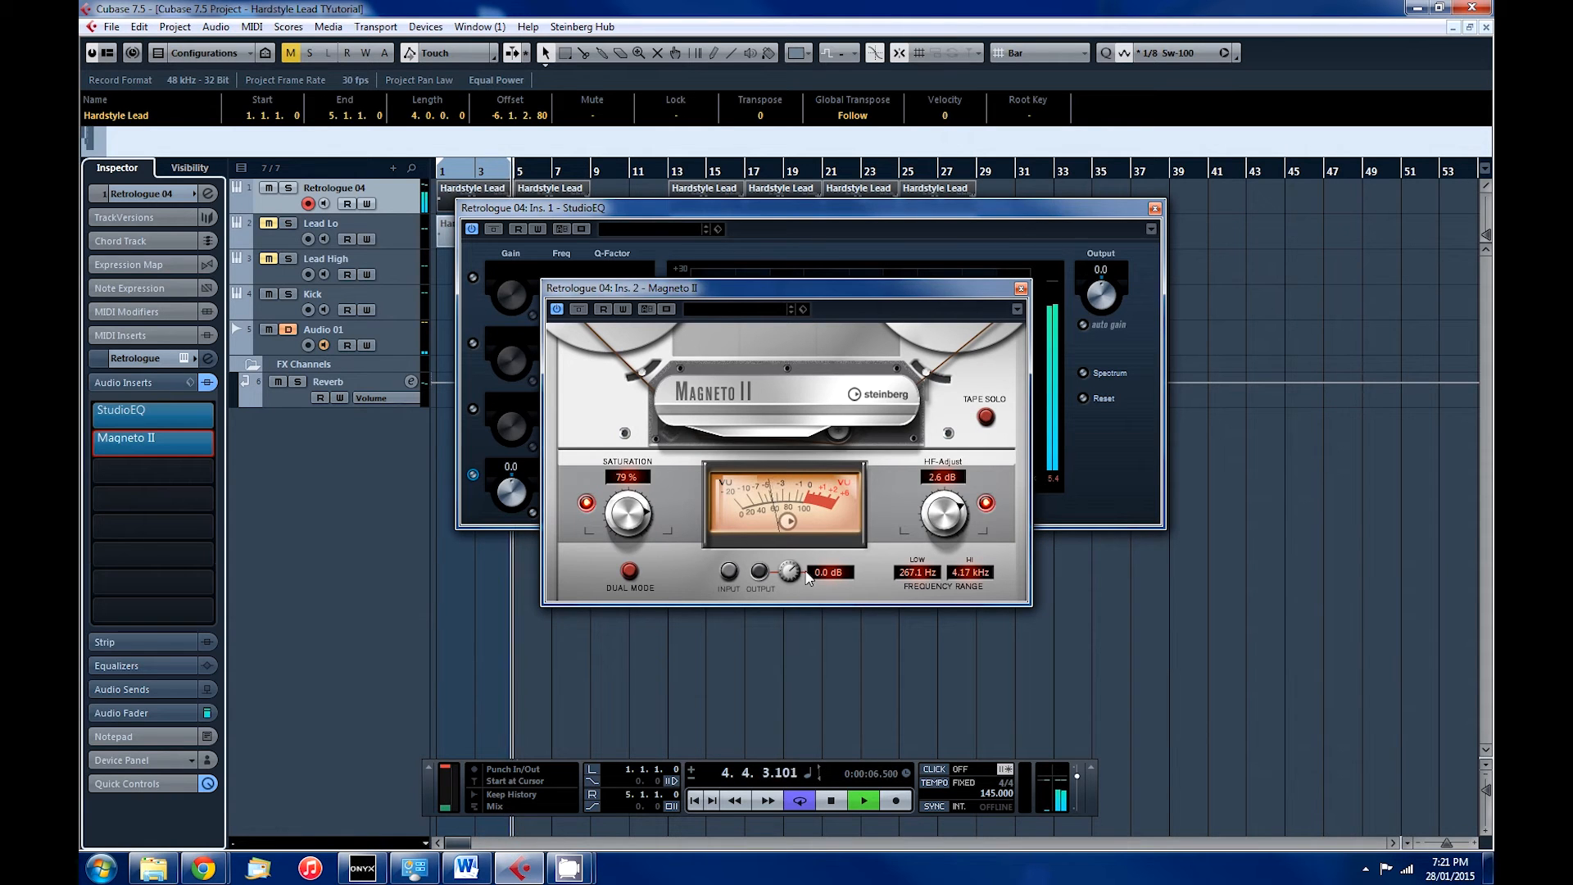
left_click_drag(792, 573, 791, 578)
left_click(578, 308)
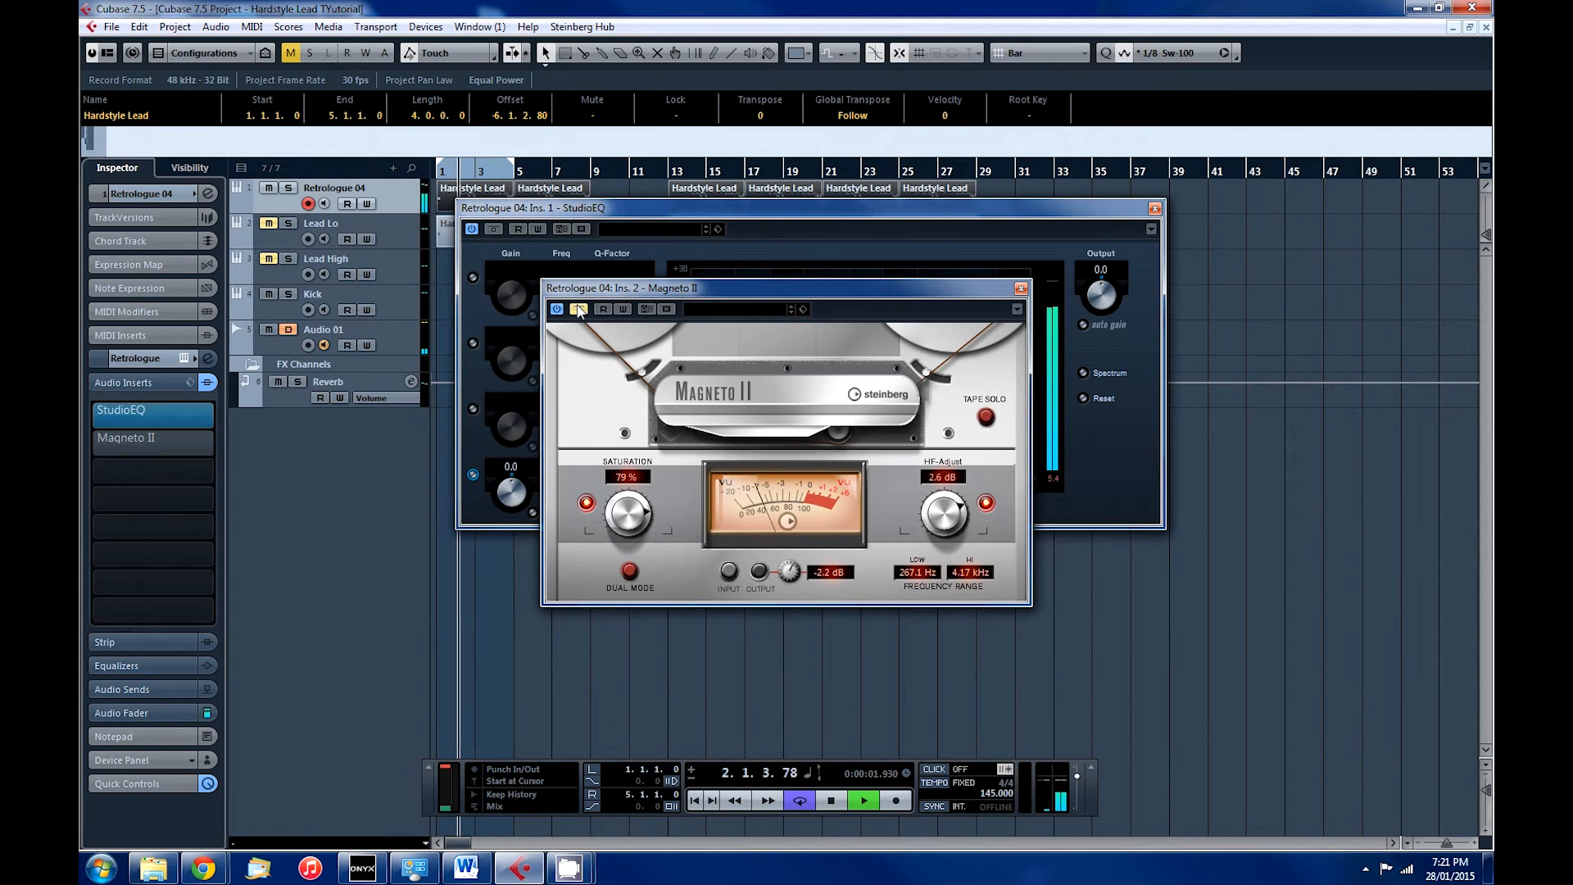
left_click(578, 308)
left_click_drag(791, 572, 793, 581)
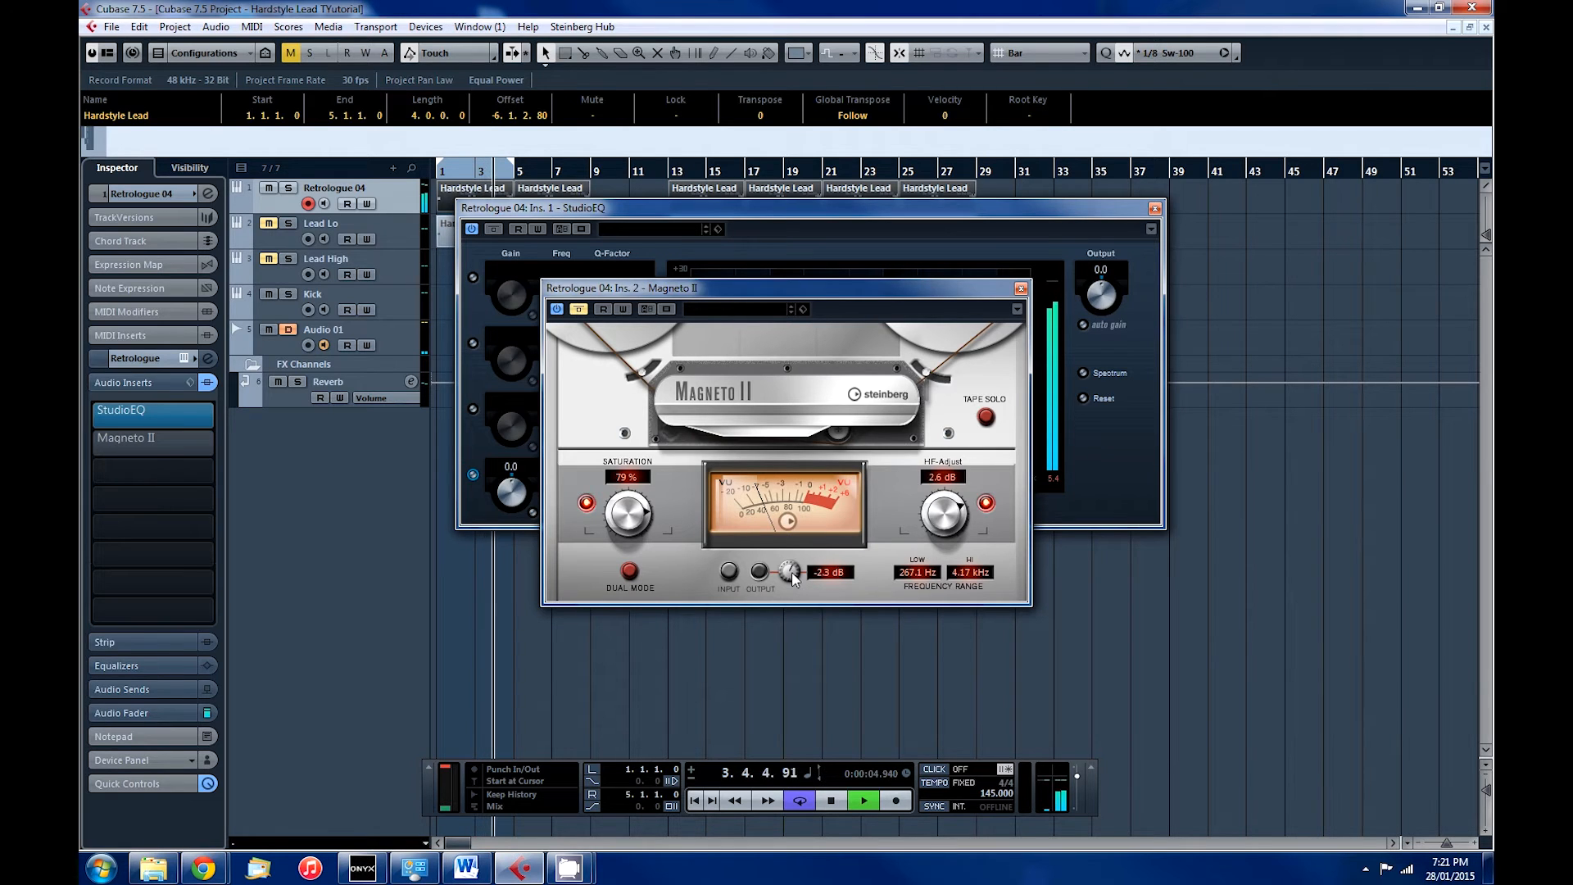
left_click(579, 309)
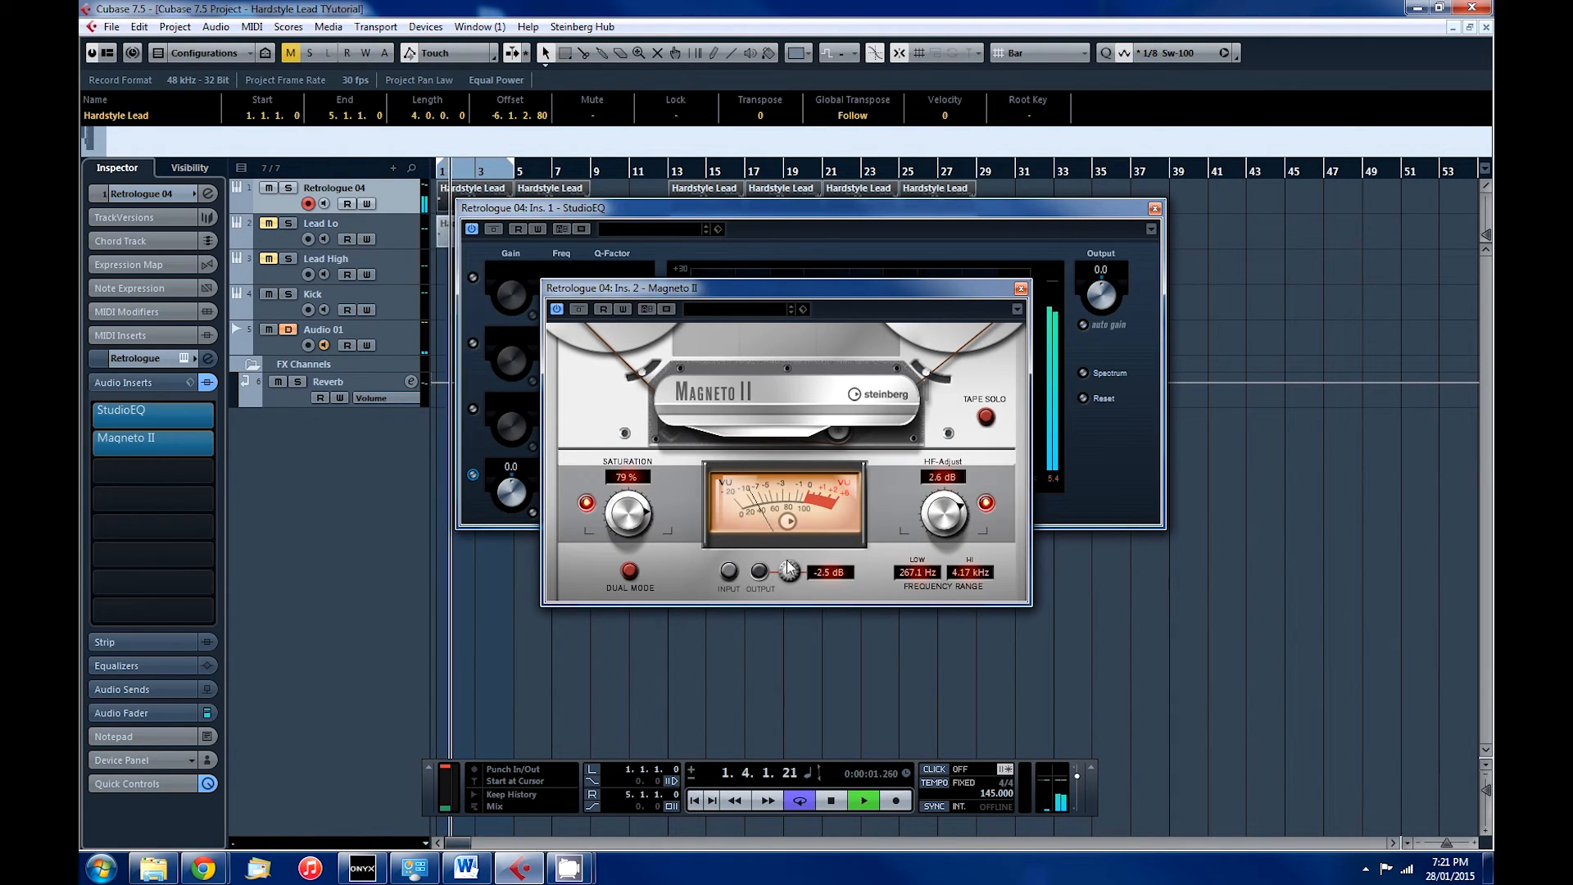
- Close the Magneto II and StudioEQ windows and stop playback
left_click(1020, 289)
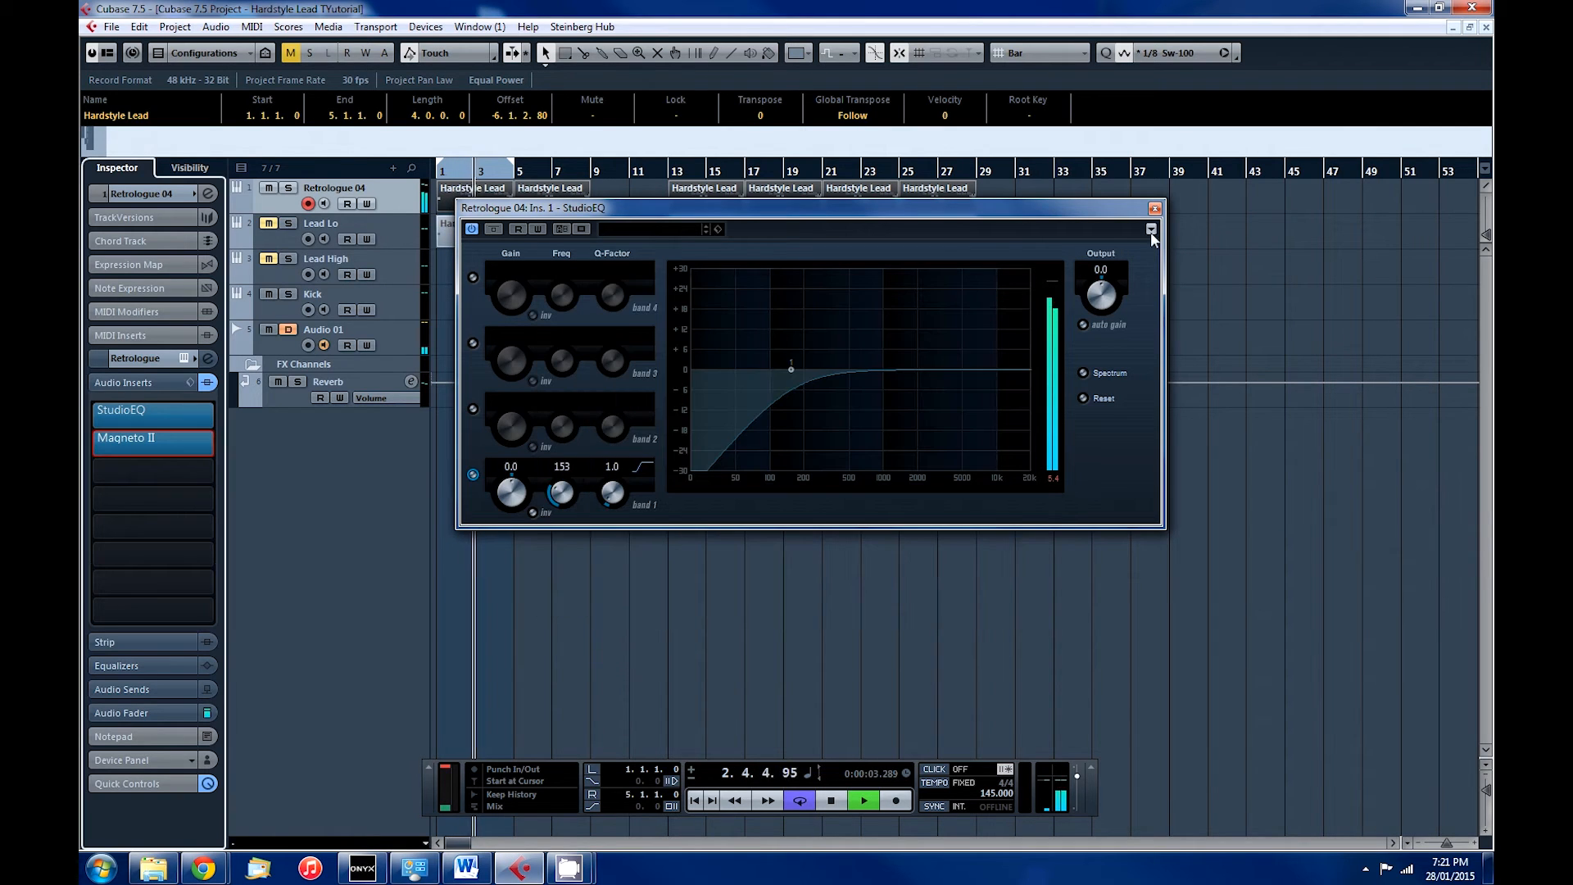
left_click(1154, 209)
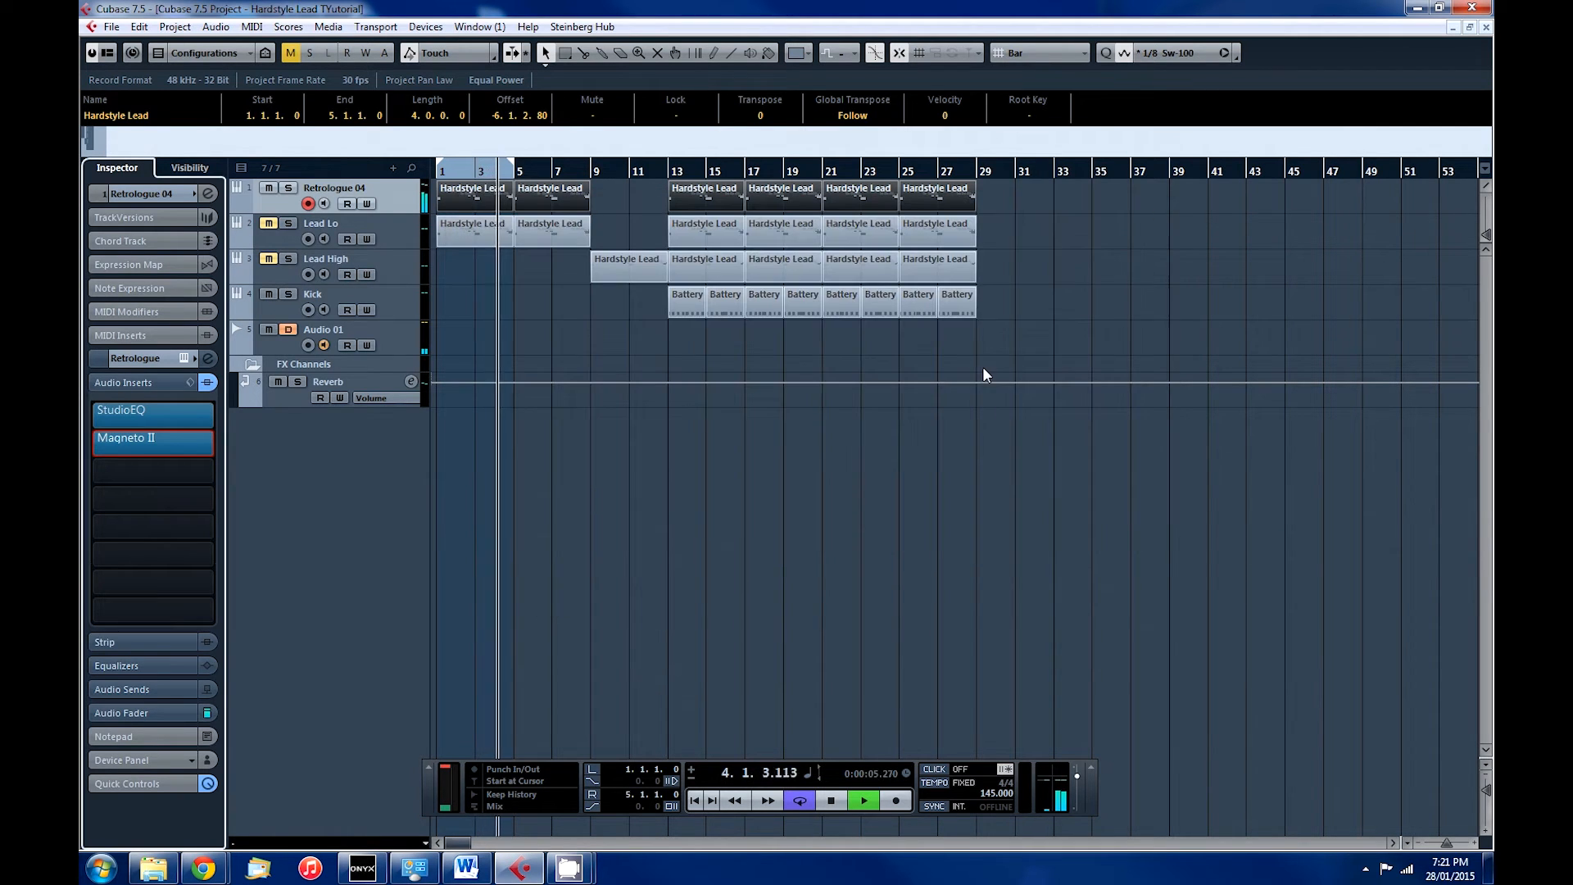
key("space")
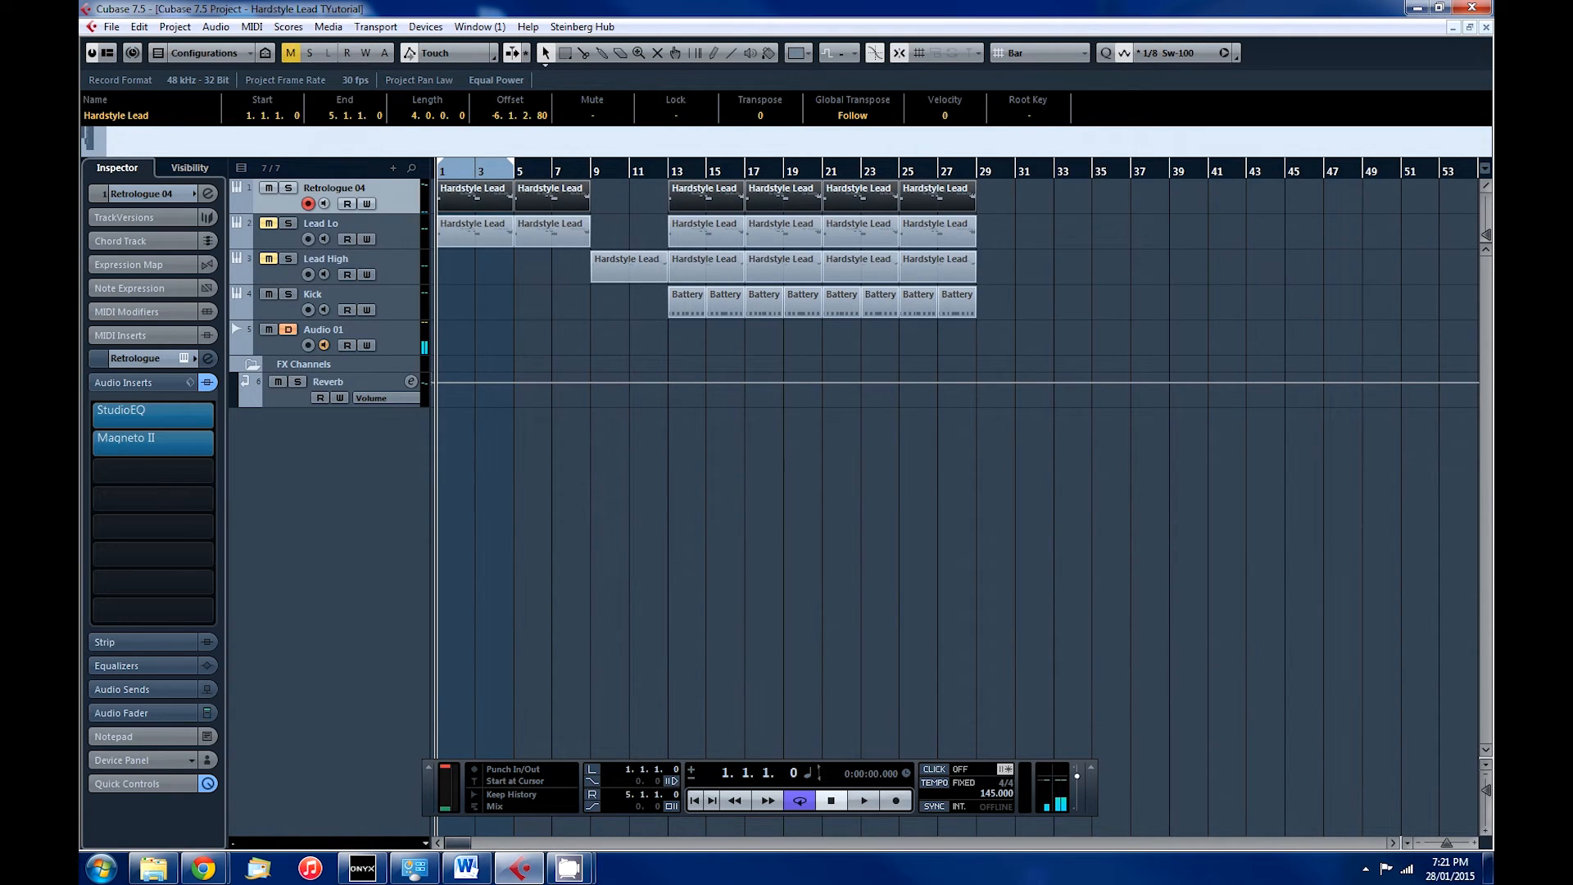
- Load BootEQmkII into the third audio insert slot and compare the lead with it bypassed and active during playback
left_click_drag(1492, 233, 837, 205)
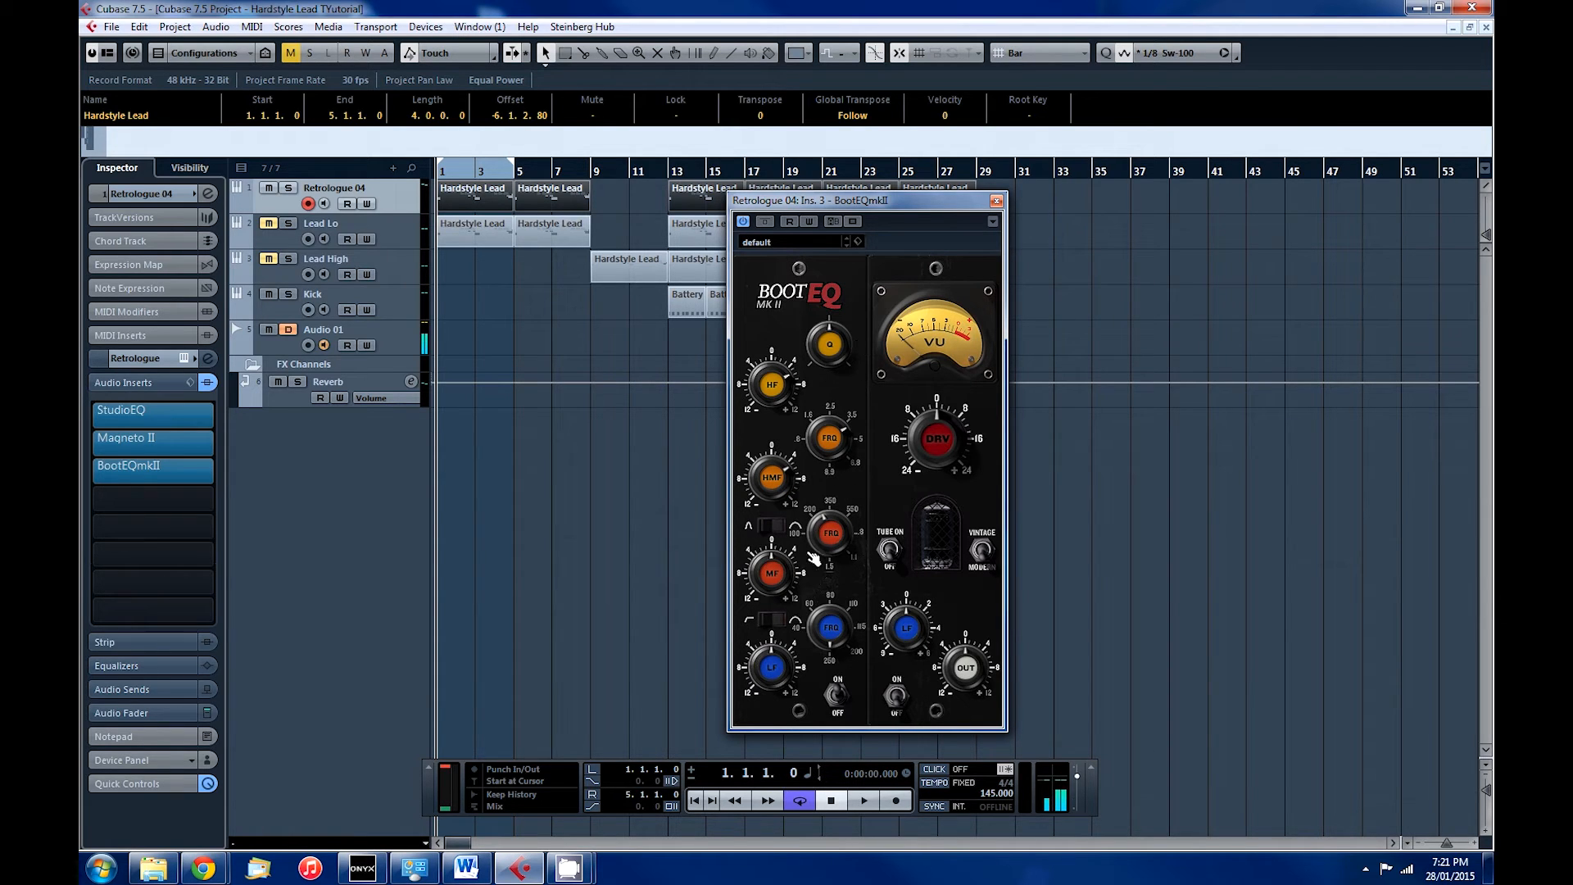
left_click(719, 589)
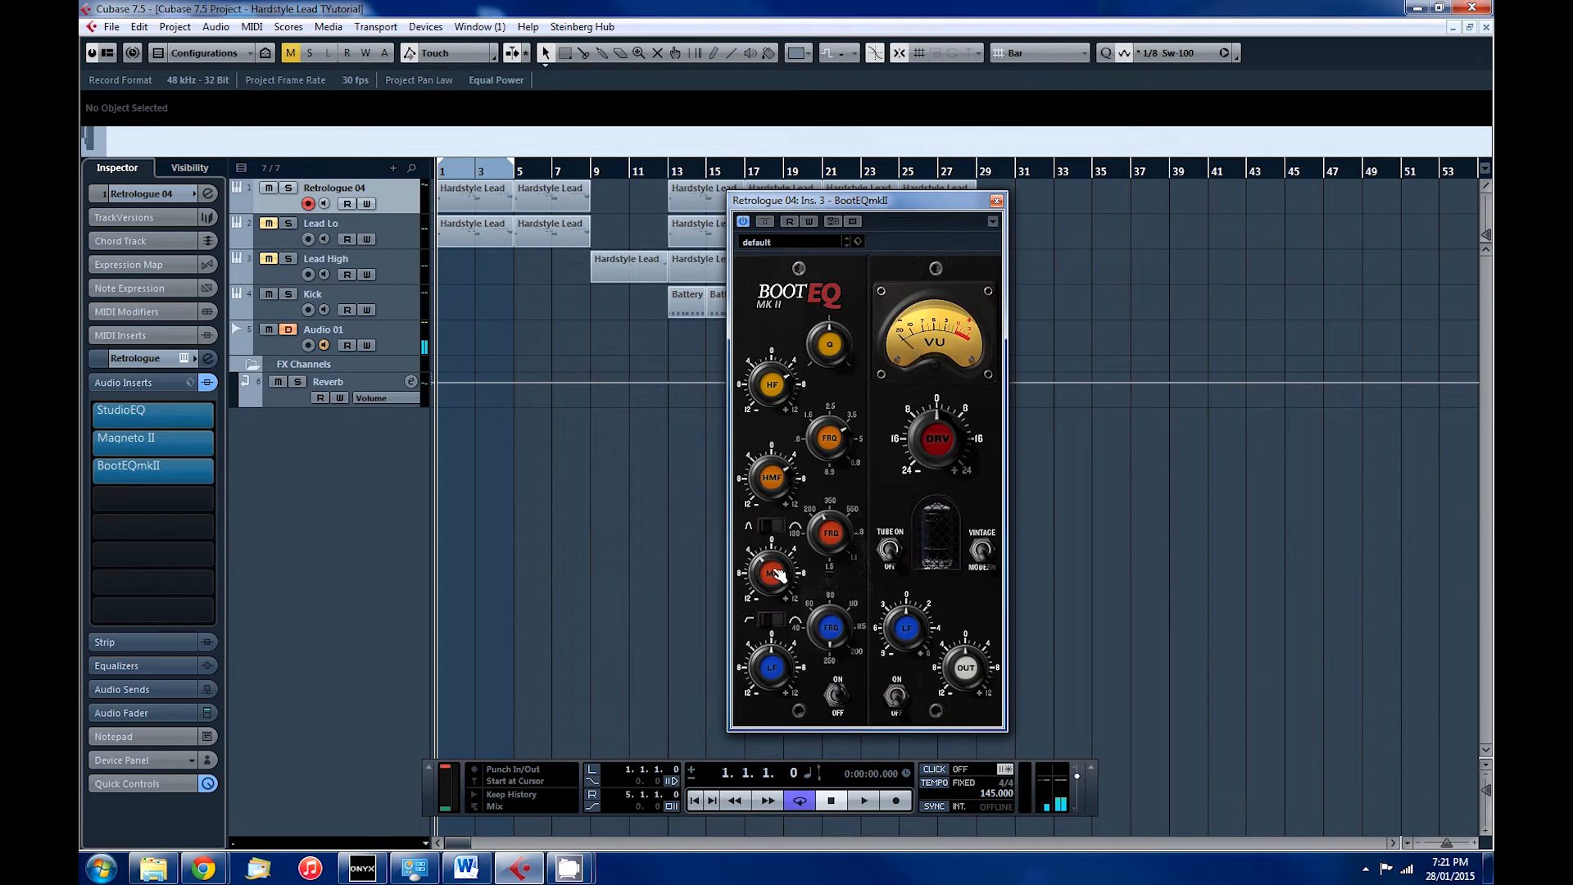
key("space")
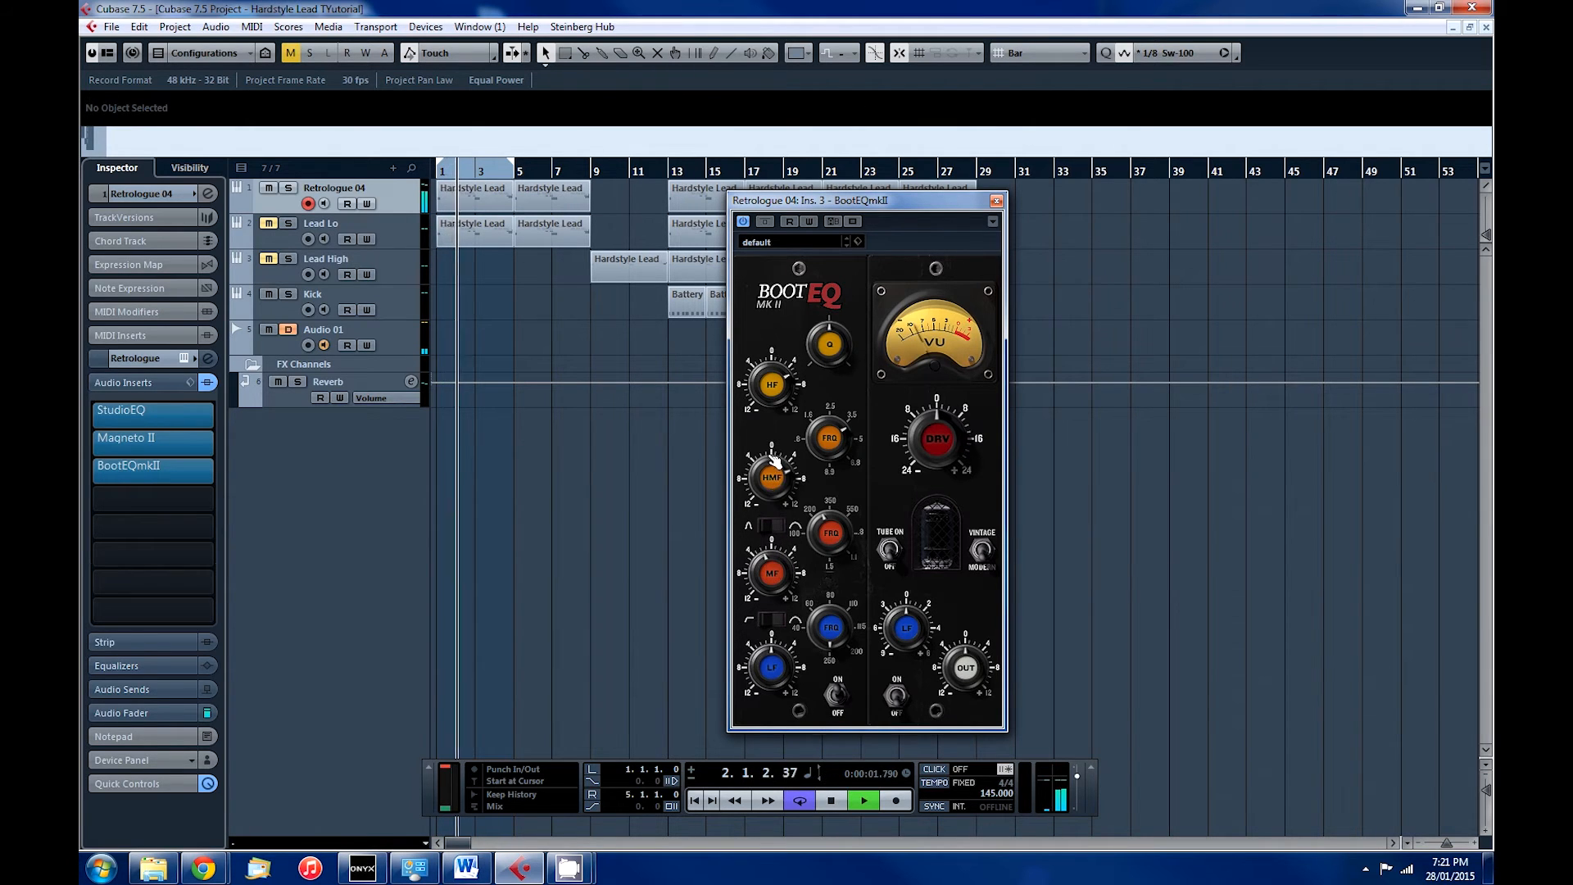
left_click(765, 222)
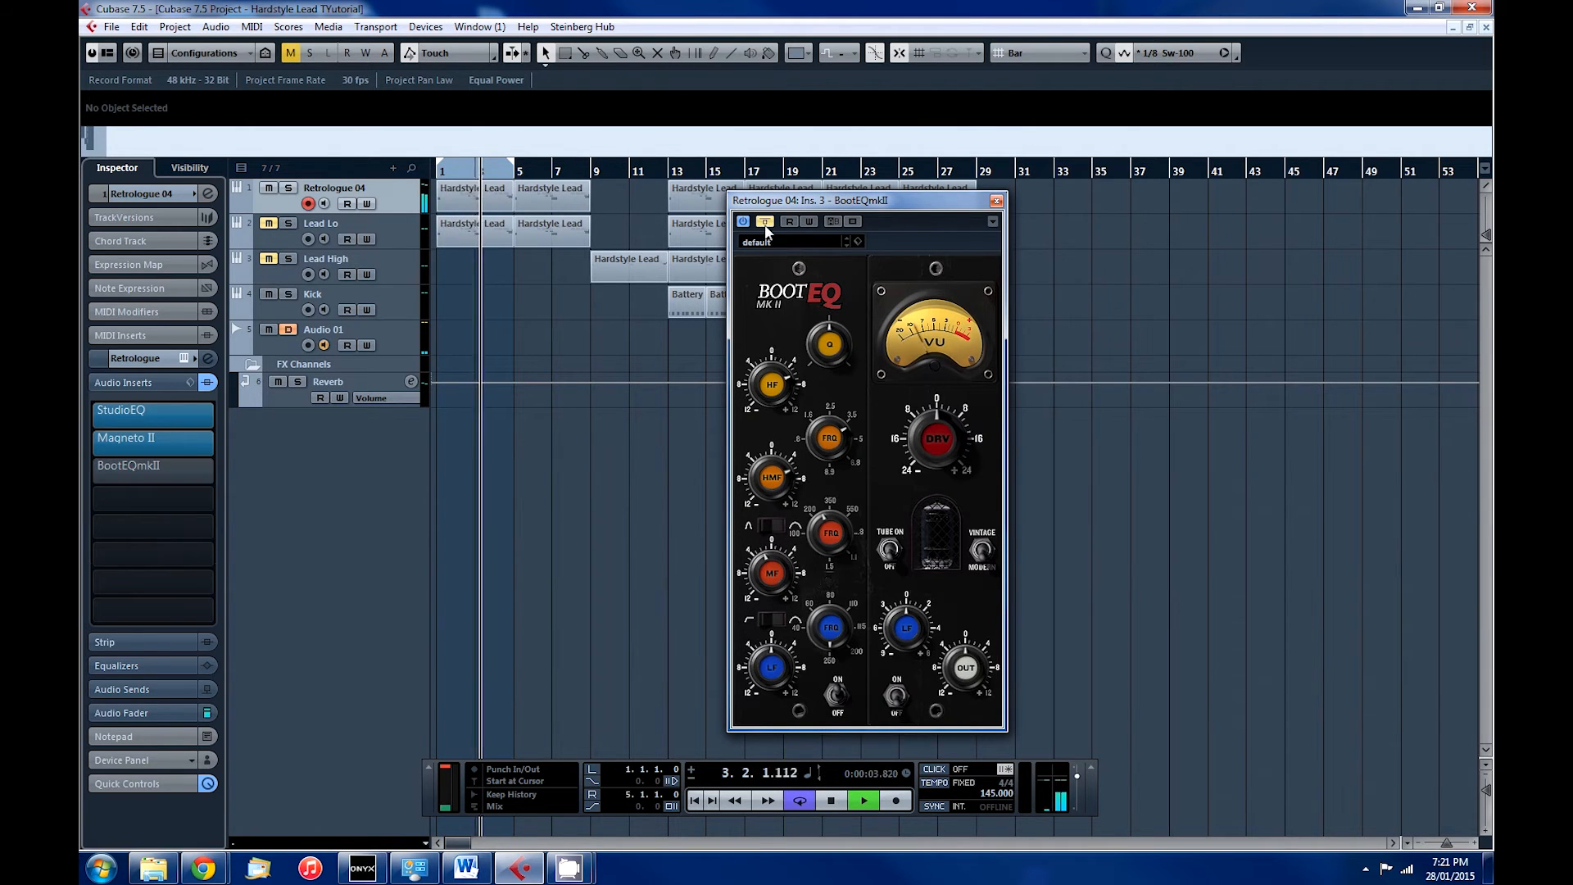
left_click(766, 222)
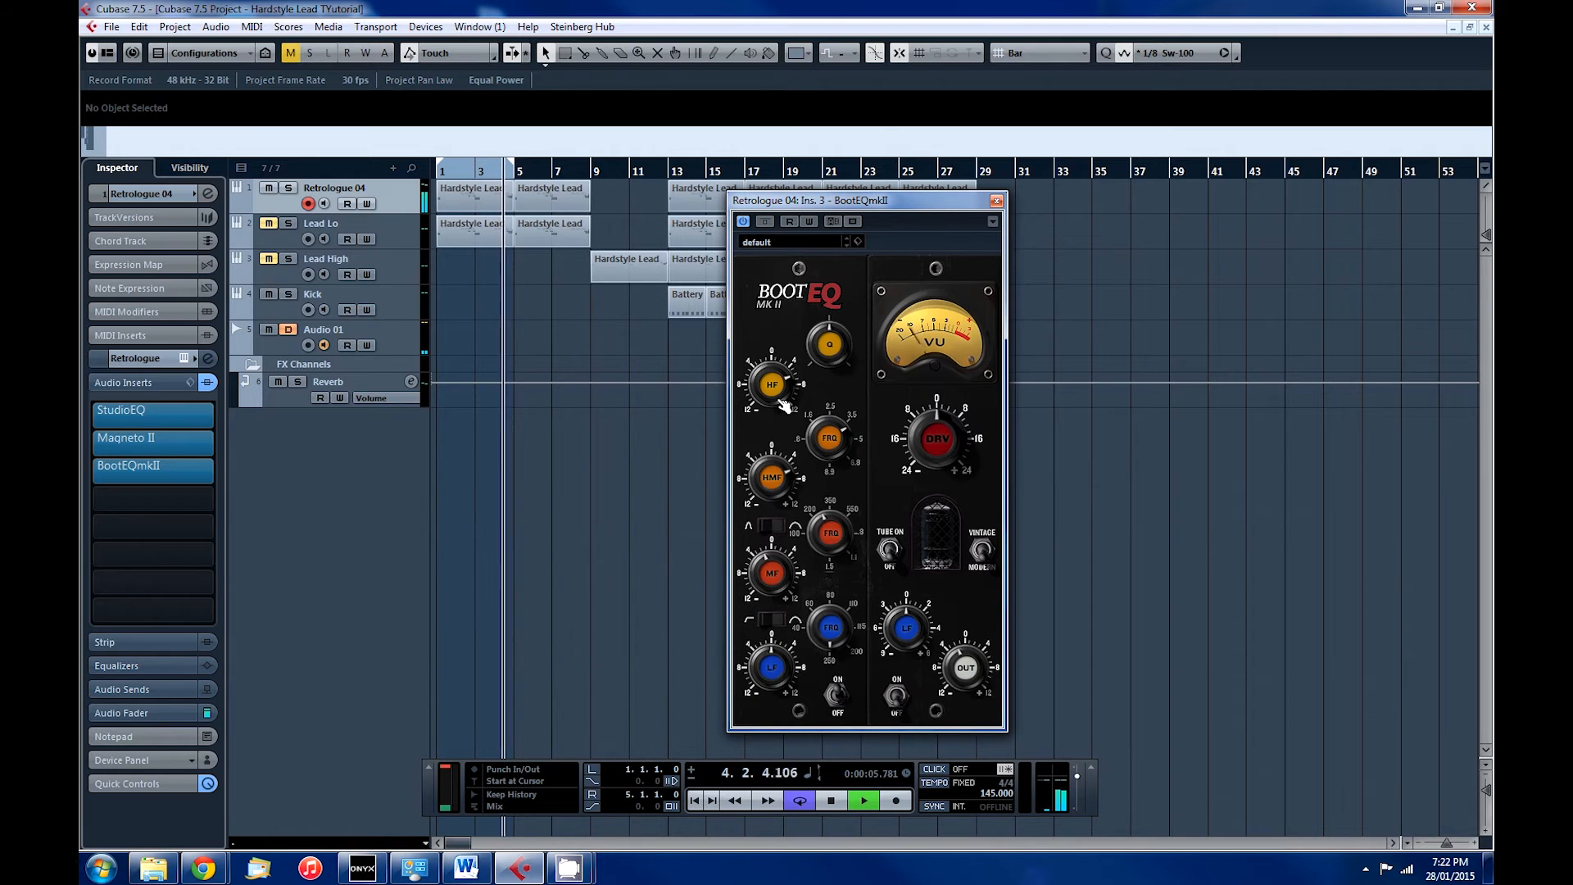
left_click(763, 224)
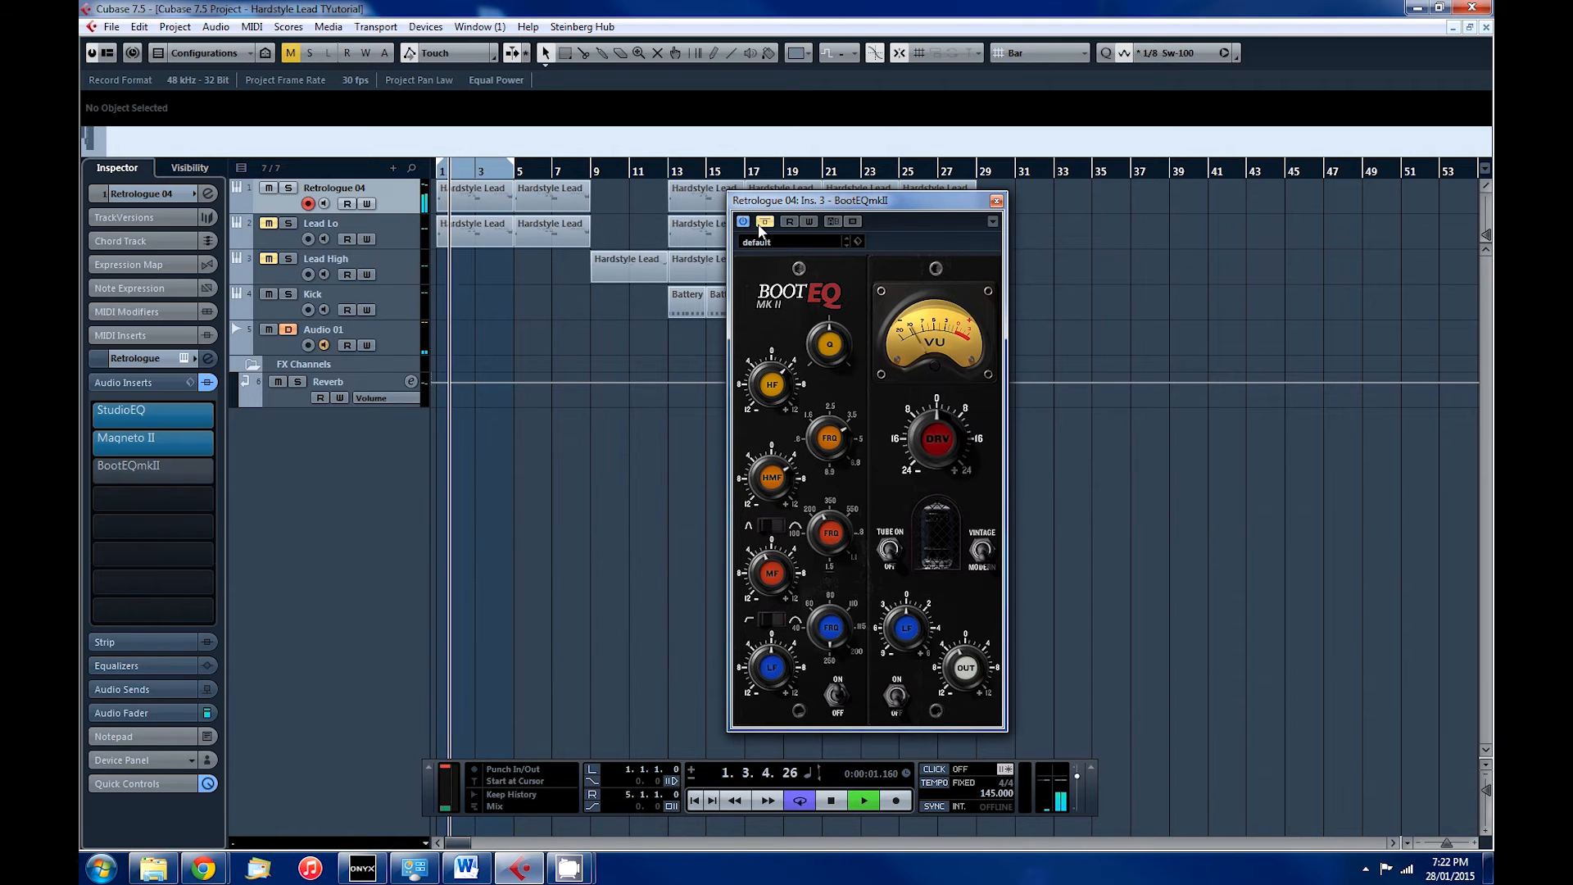
left_click(764, 222)
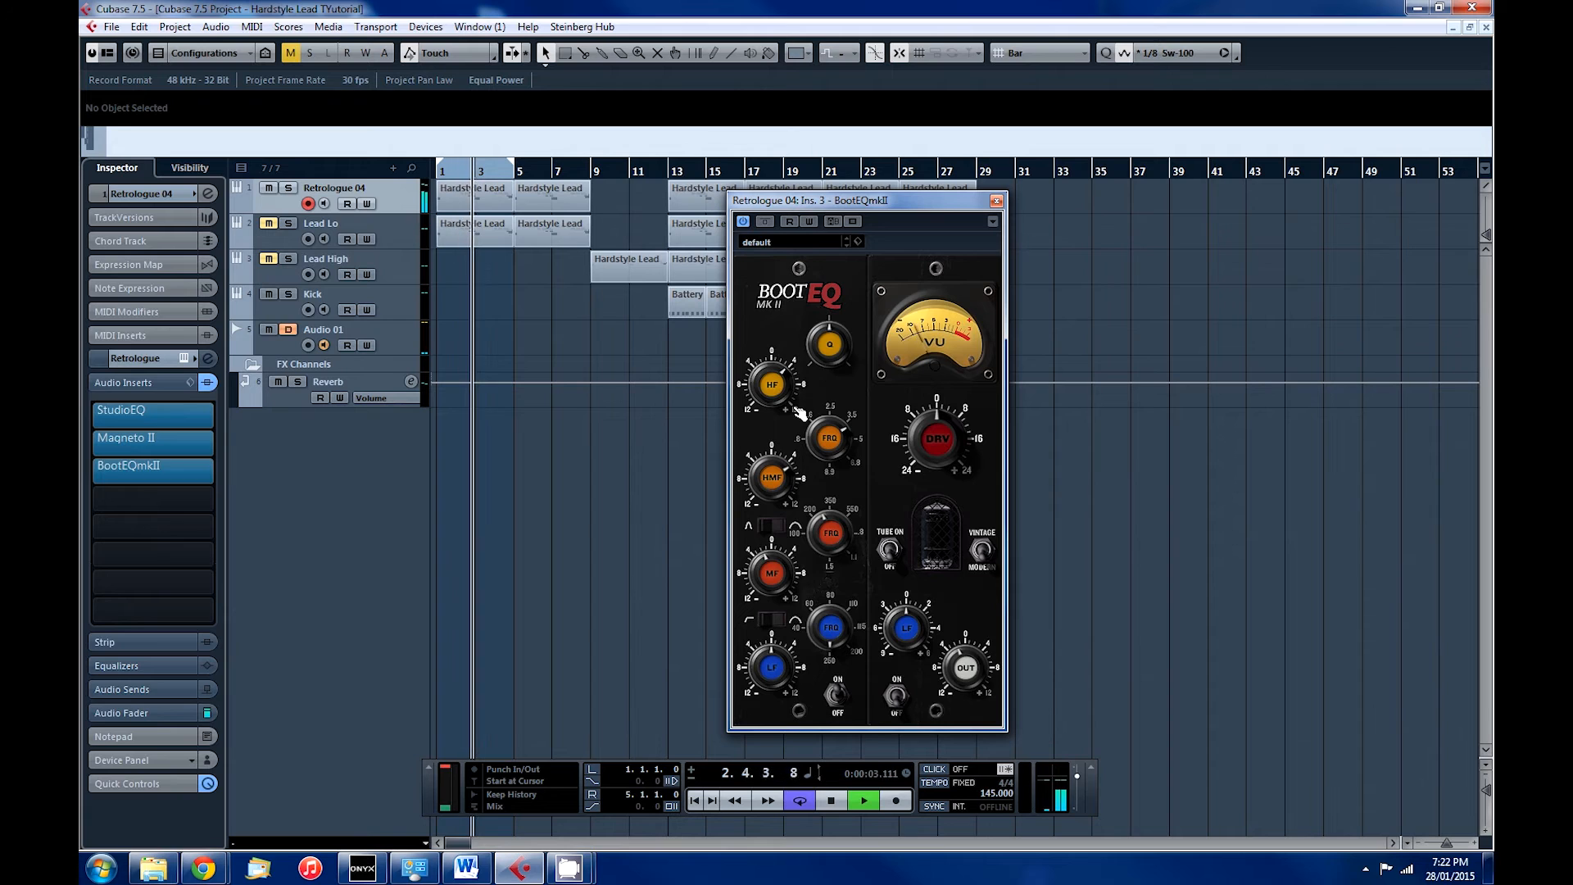
key("space")
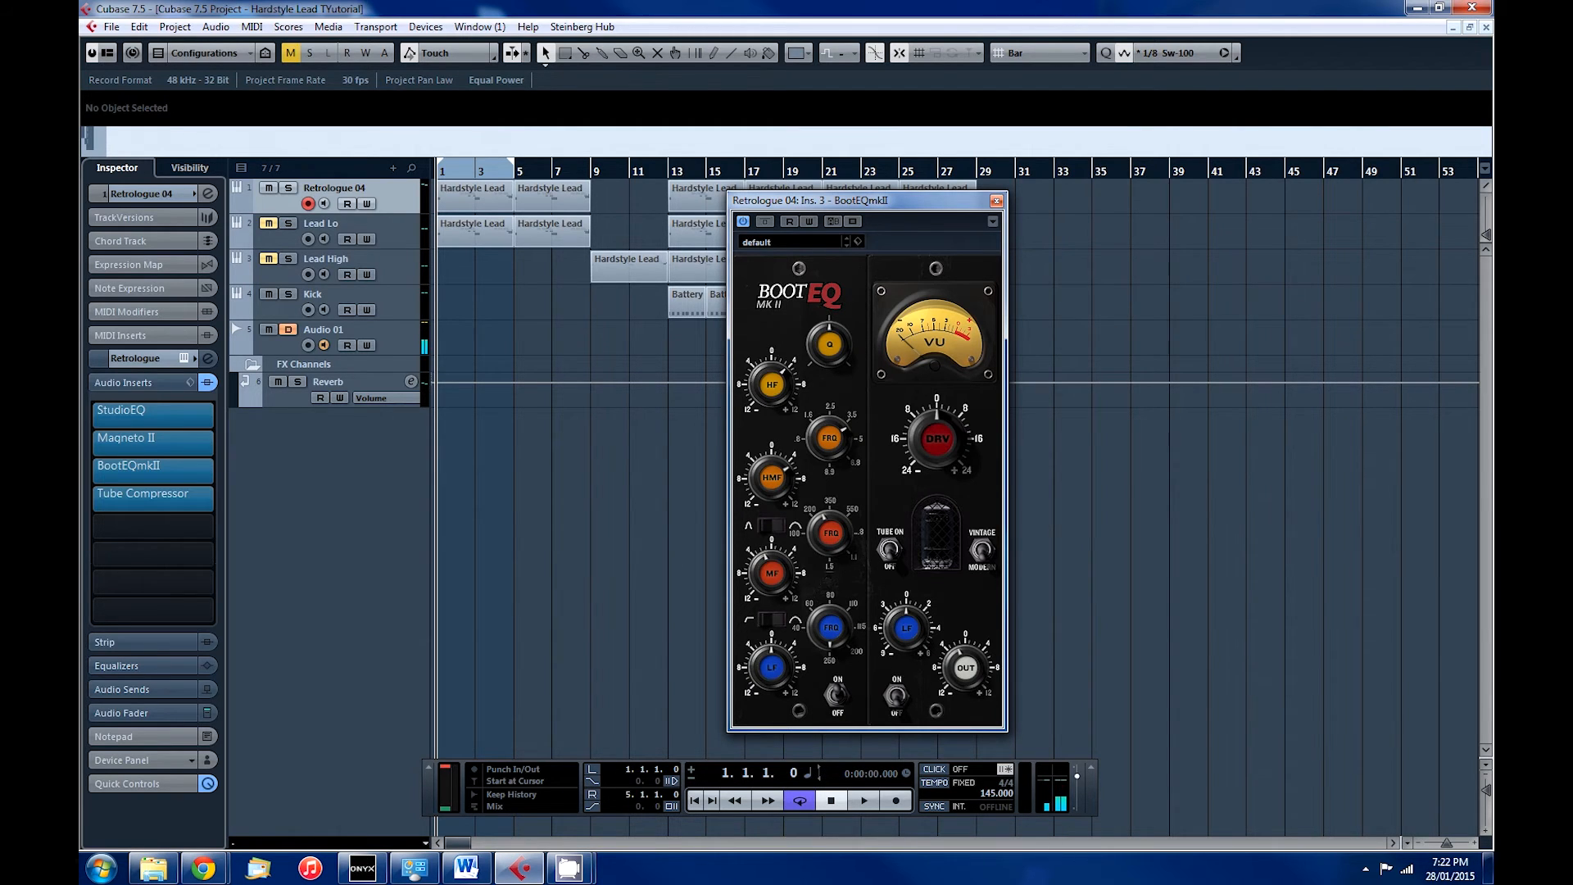
- Load Tube Compressor into the fourth audio insert slot and close the BootEQmkII window
left_click_drag(682, 350, 592, 419)
left_click(1000, 200)
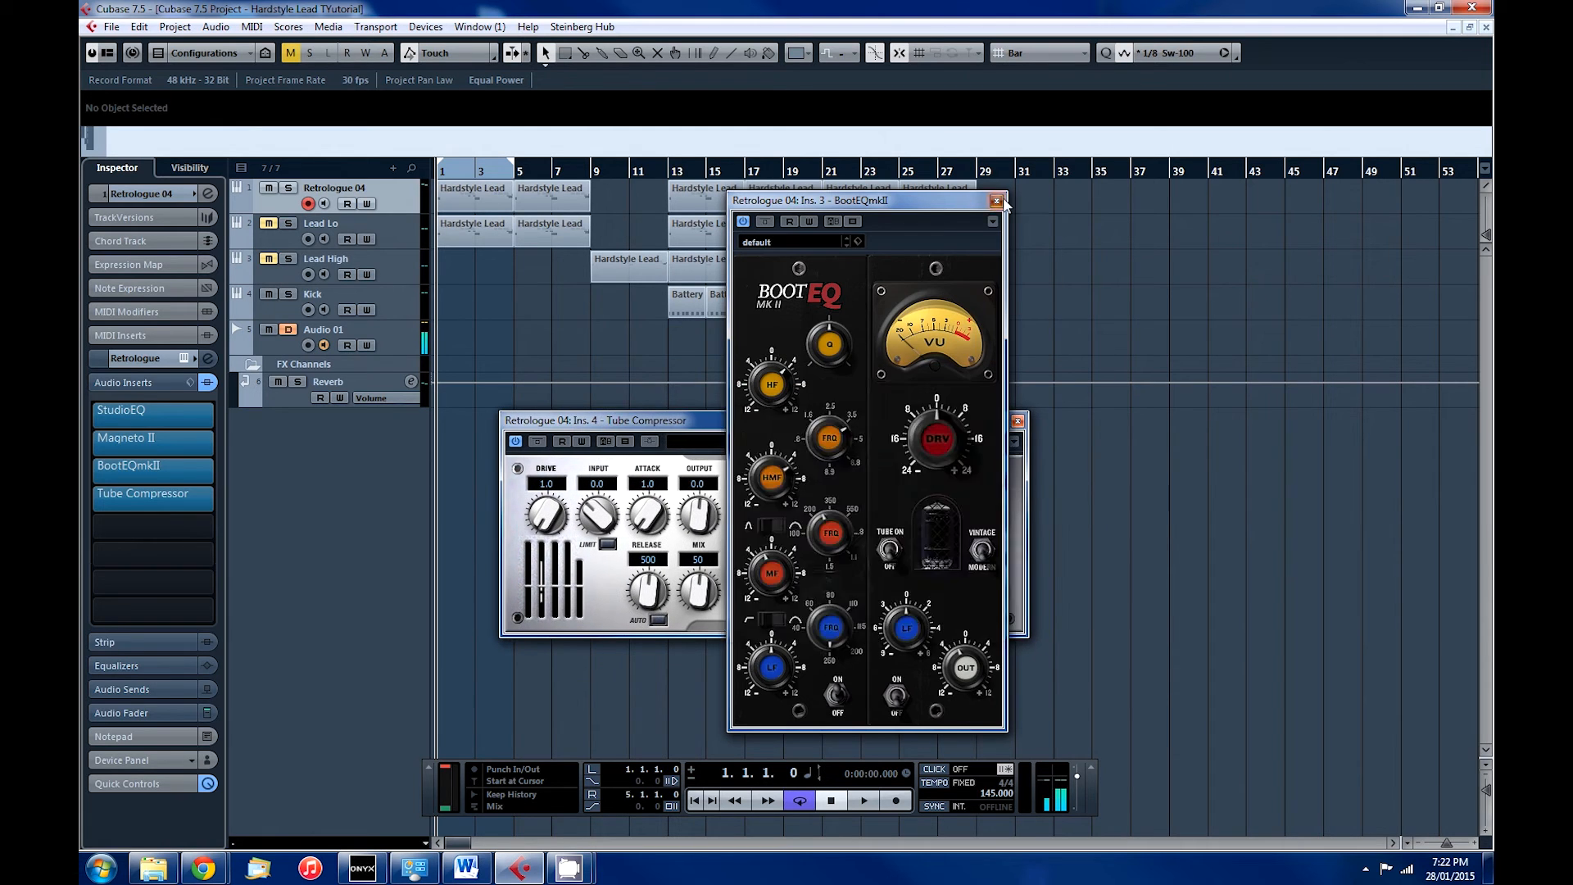
left_click(998, 201)
- During playback, set Tube Compressor's drive to 4.3, input to 9.7, attack to 37.0, release to 119, mix to 100 and output to 6.6
key("space")
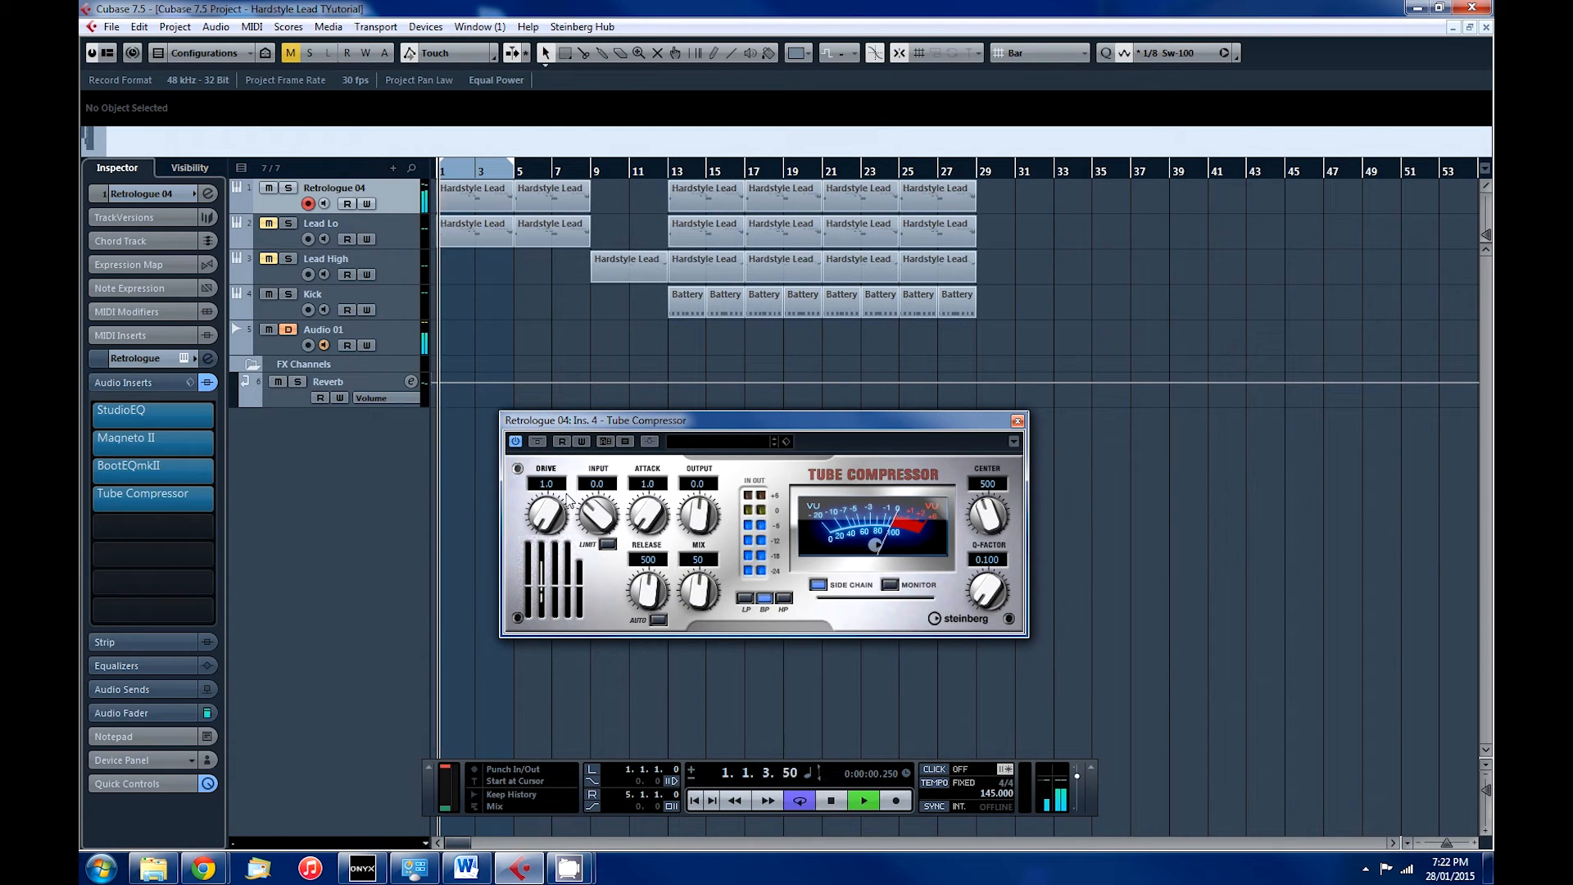
left_click_drag(562, 529, 549, 382)
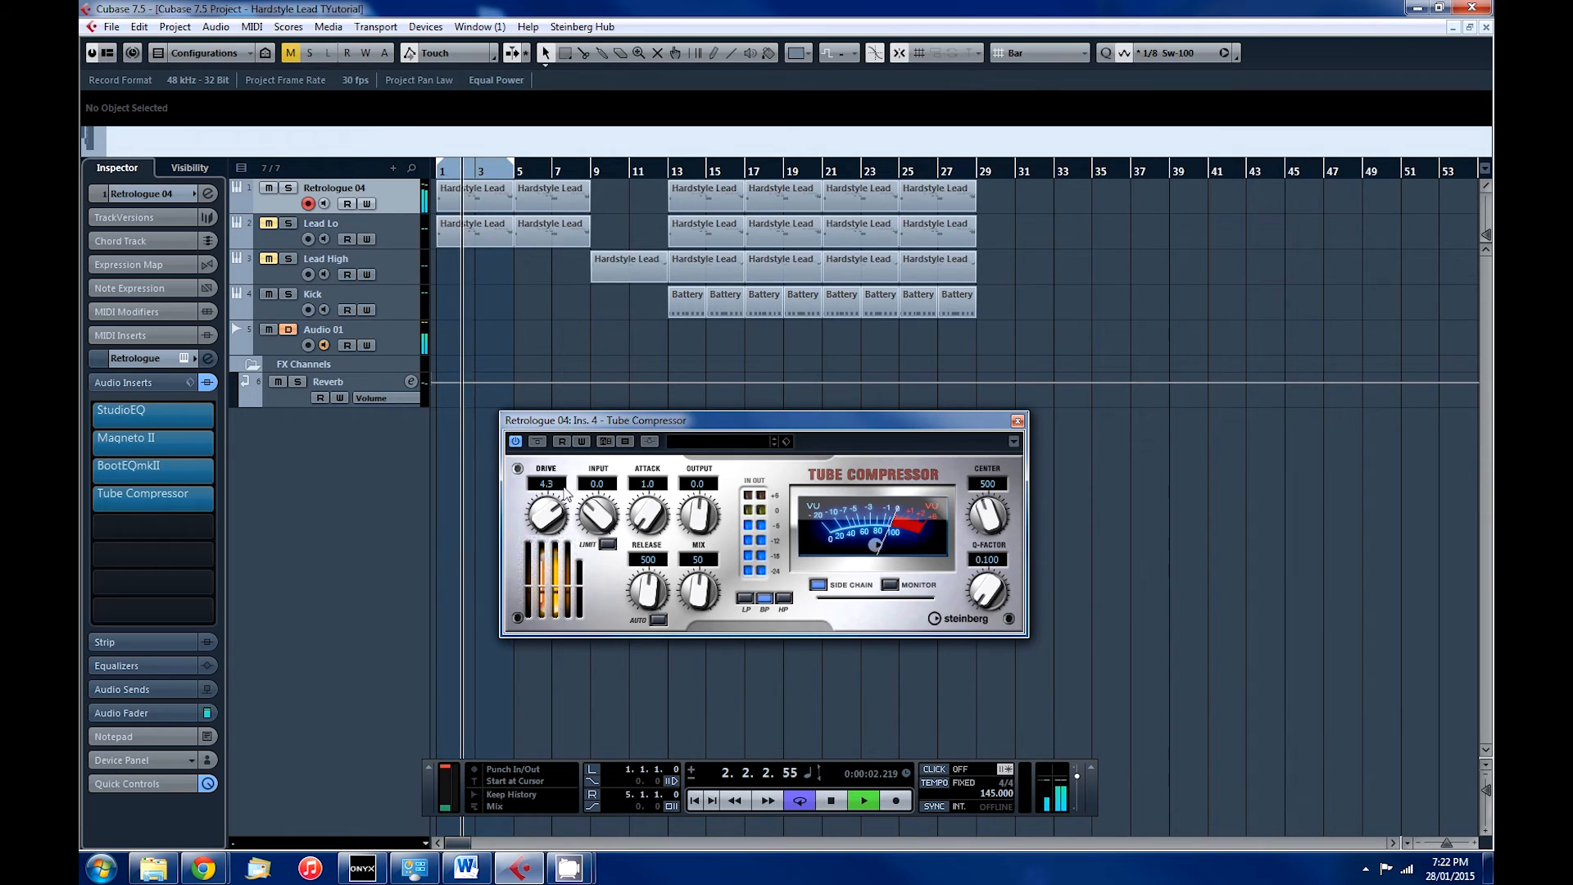
left_click_drag(598, 514, 655, 488)
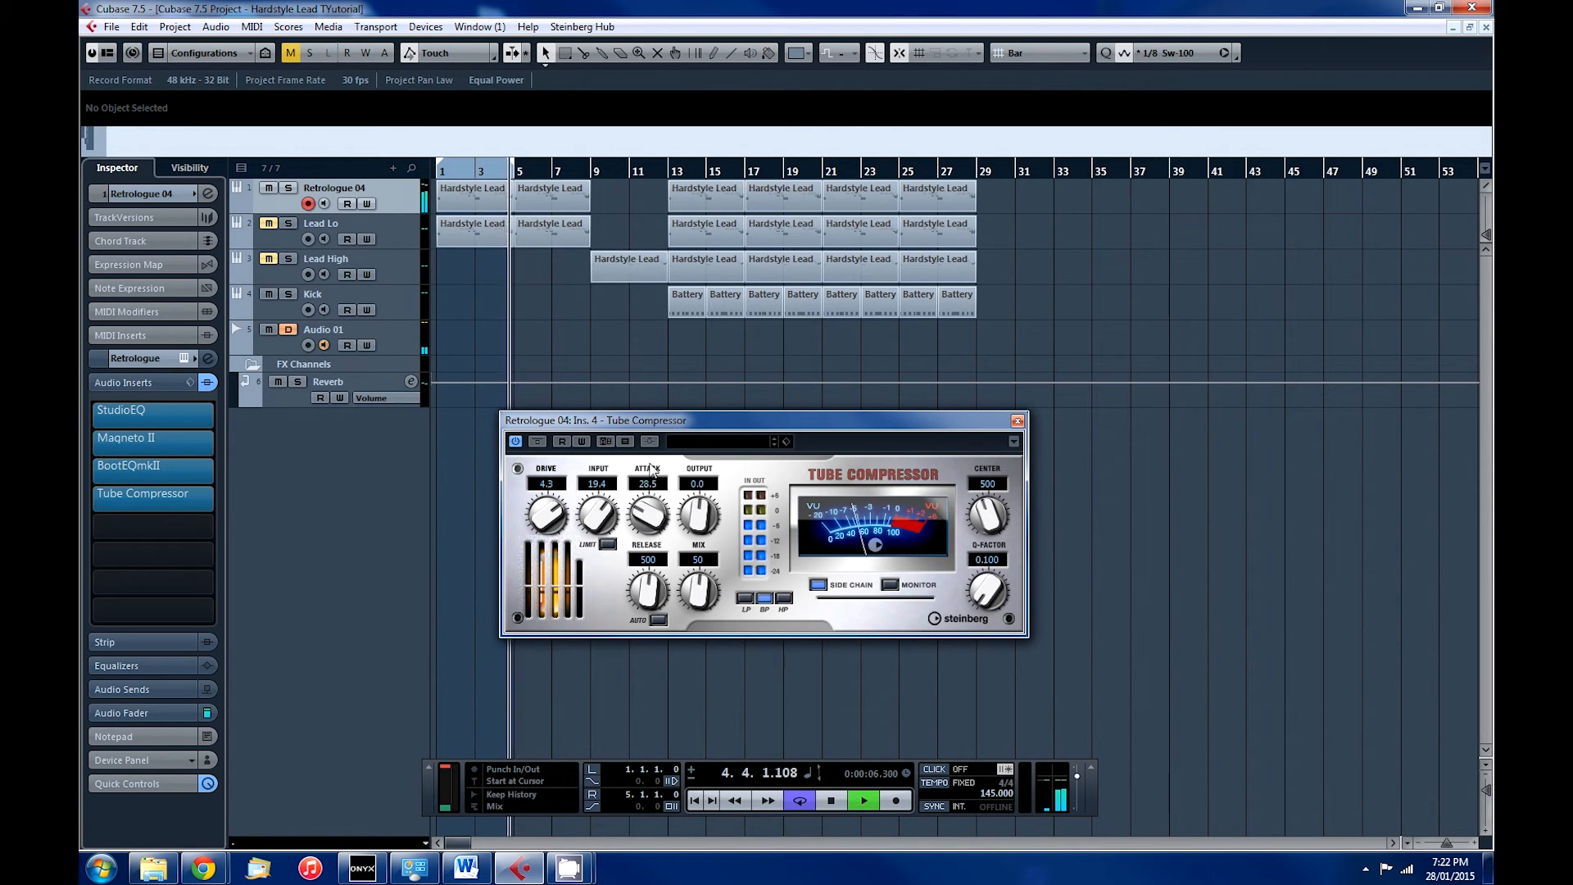
left_click_drag(647, 590, 646, 647)
left_click_drag(701, 582, 718, 505)
left_click_drag(600, 513, 640, 528)
left_click_drag(644, 595, 645, 598)
left_click_drag(706, 507, 706, 499)
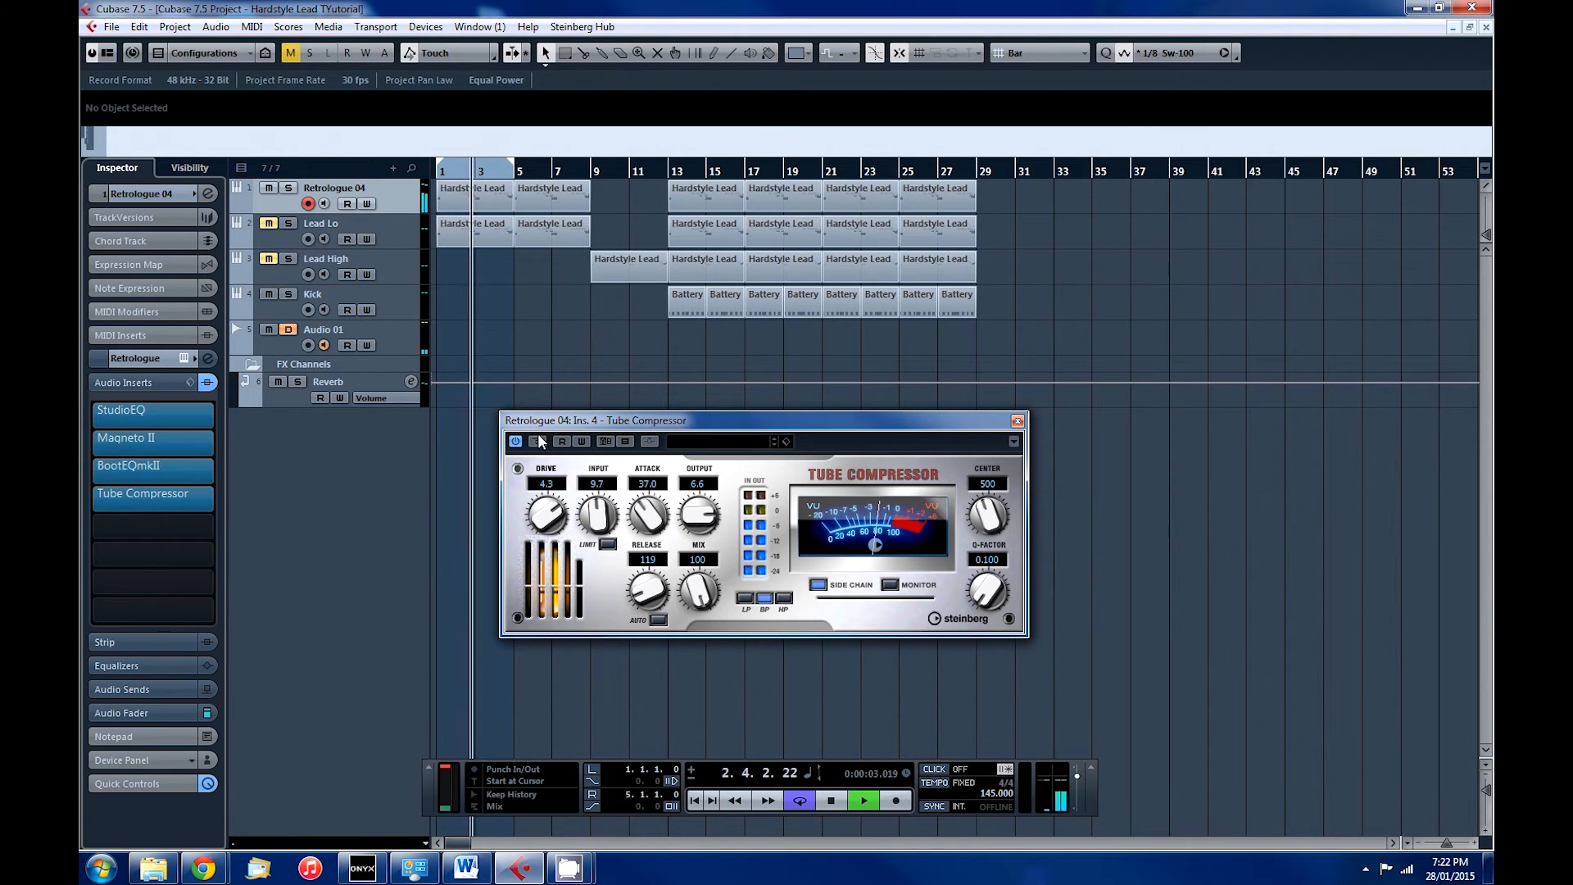
- Set Tube Compressor's output to 4.7, input to 17.3 and mix to 83, with its side chain off, comparing against bypass
left_click(537, 441)
left_click(537, 442)
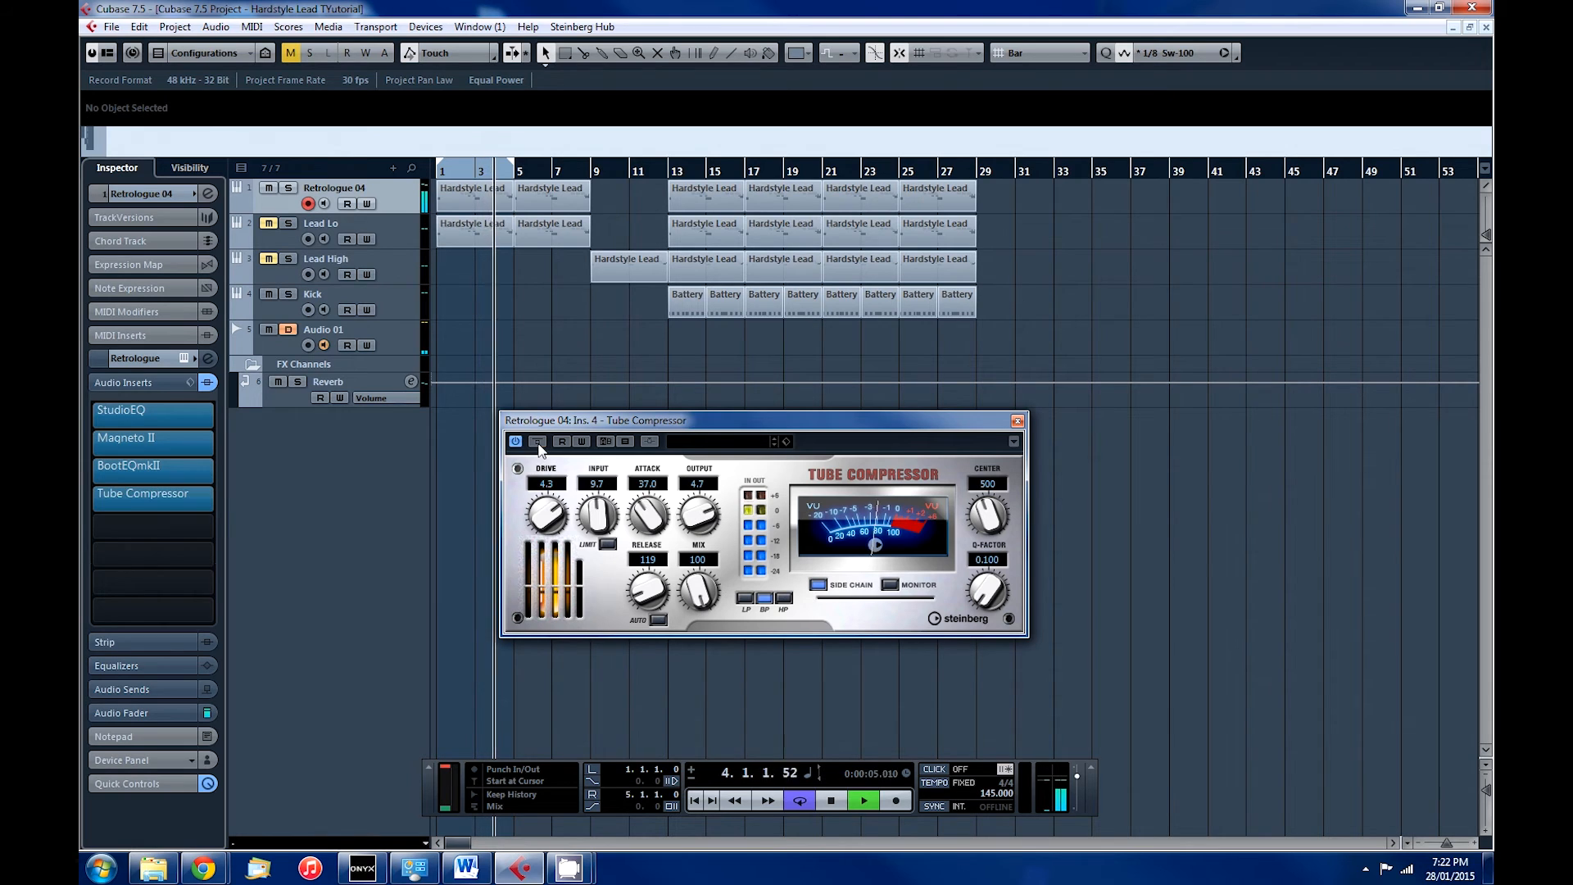
left_click_drag(598, 517, 604, 512)
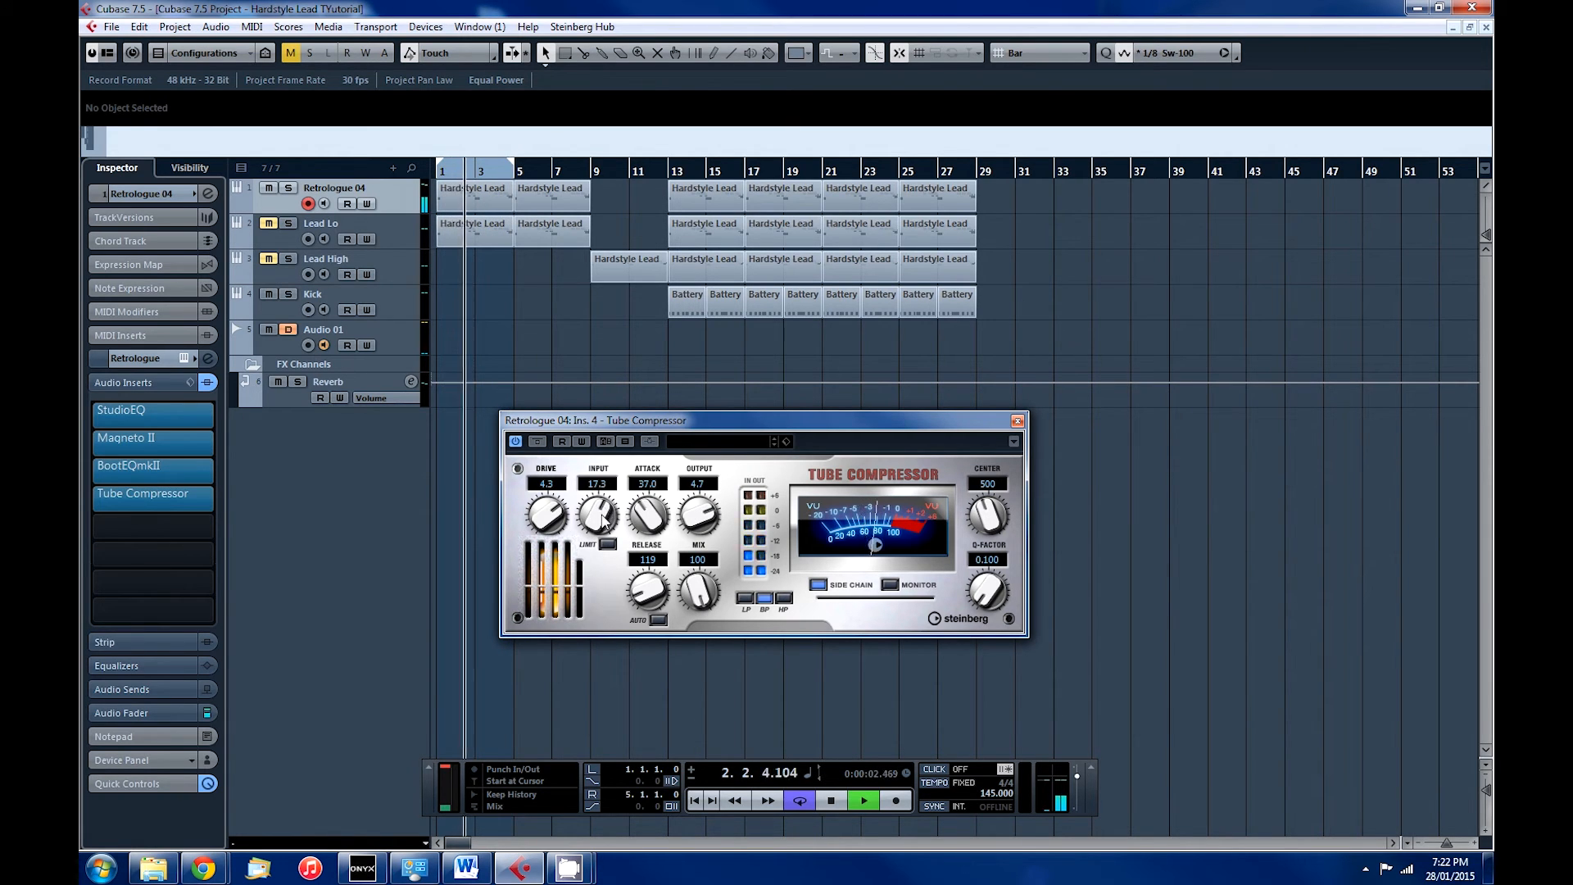
left_click(819, 587)
mouse_move(698, 590)
left_mouse_down()
mouse_move(696, 639)
mouse_move(693, 609)
left_mouse_up()
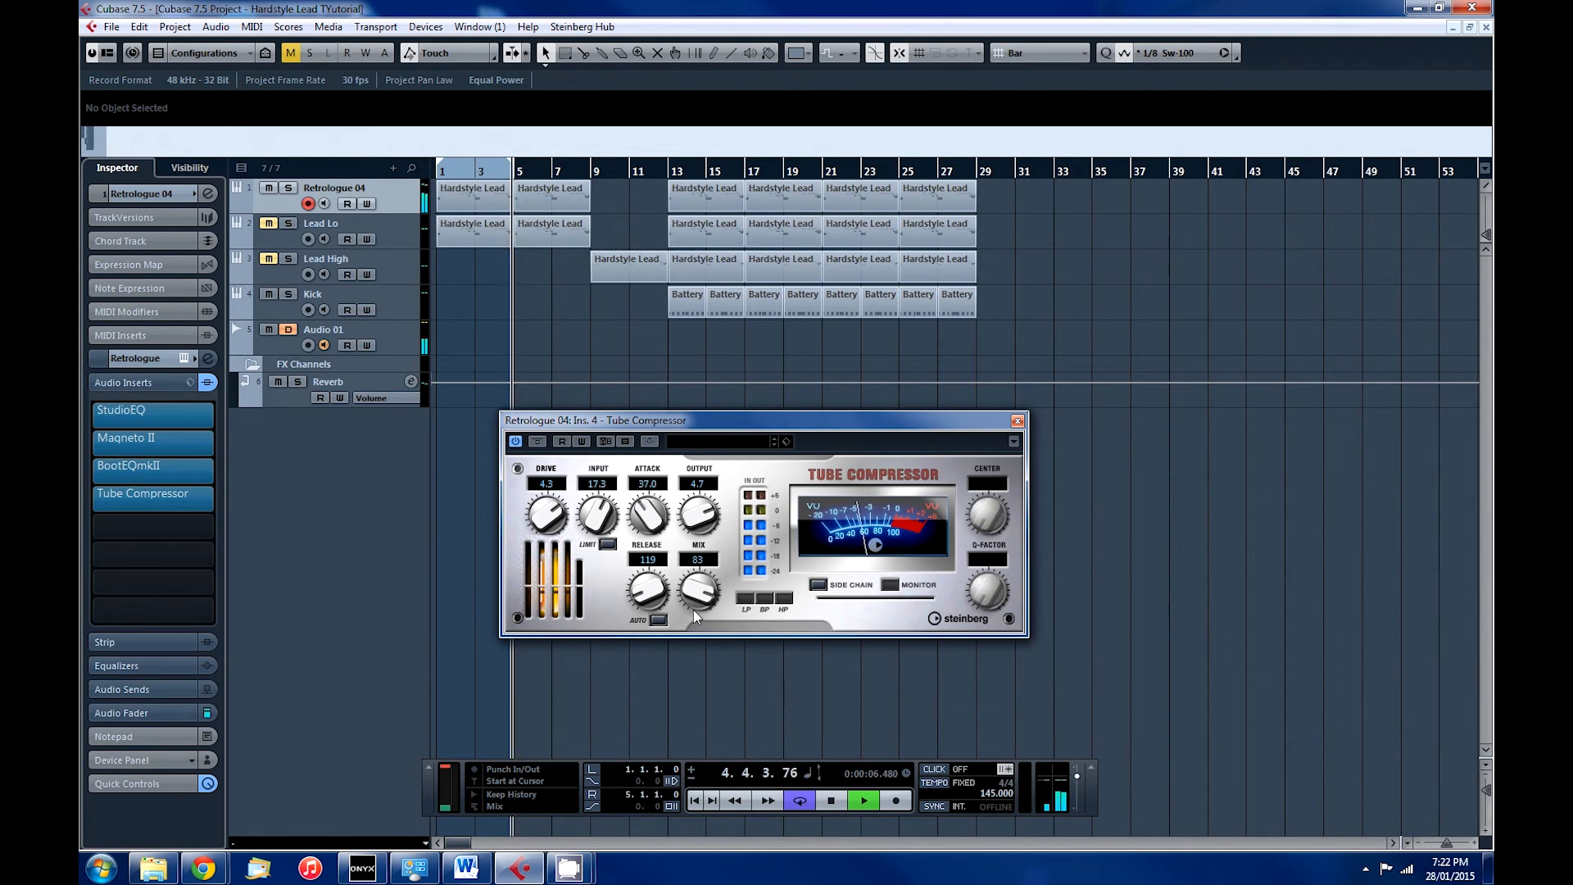
left_click(537, 442)
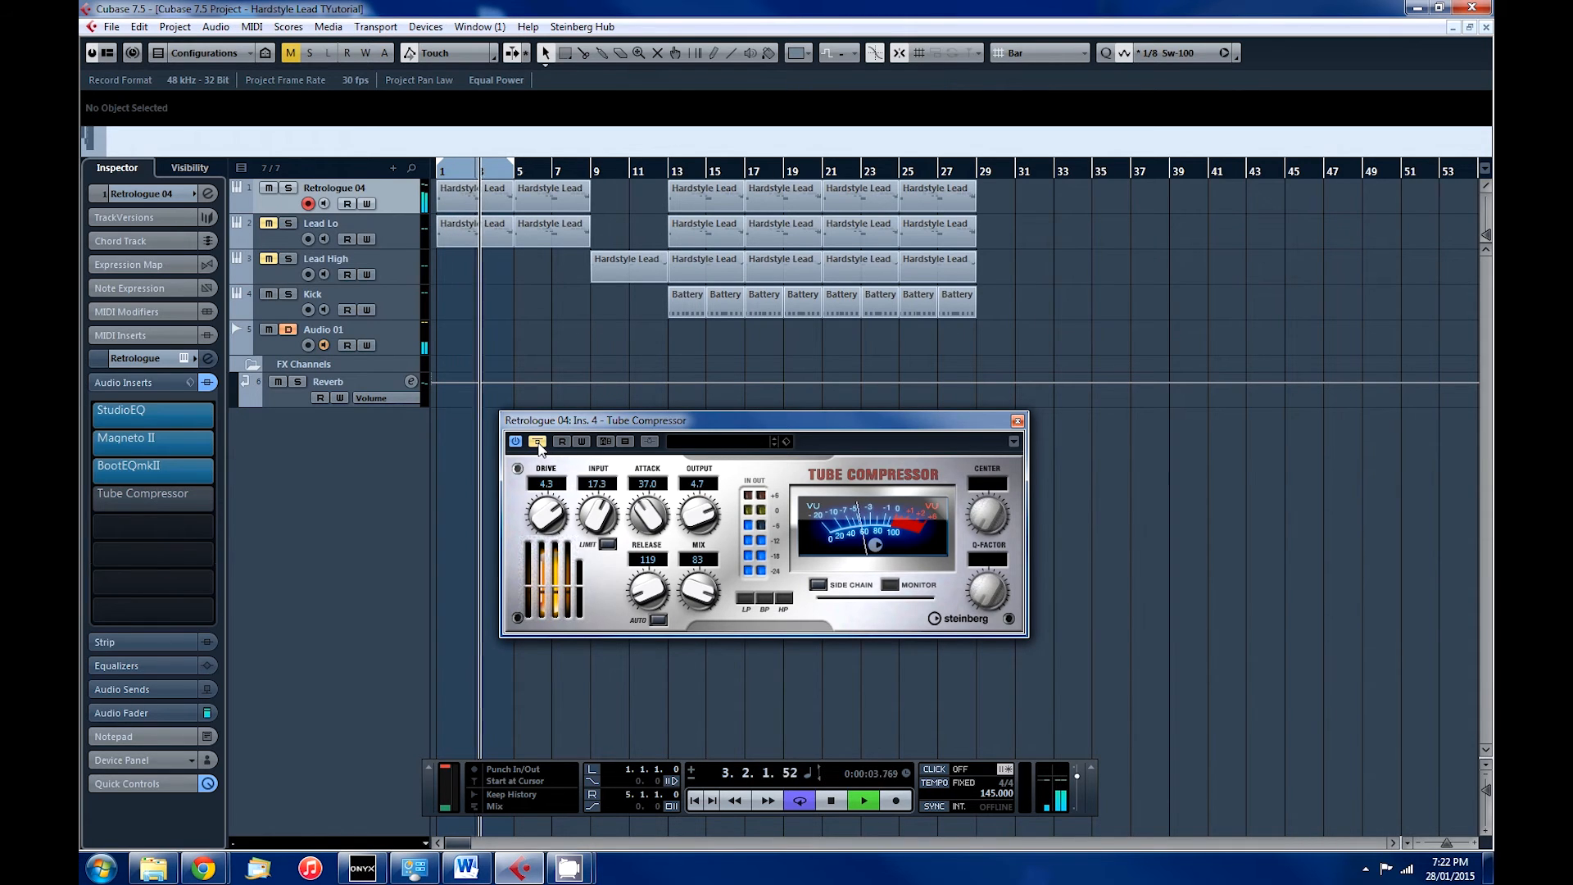
left_click(537, 442)
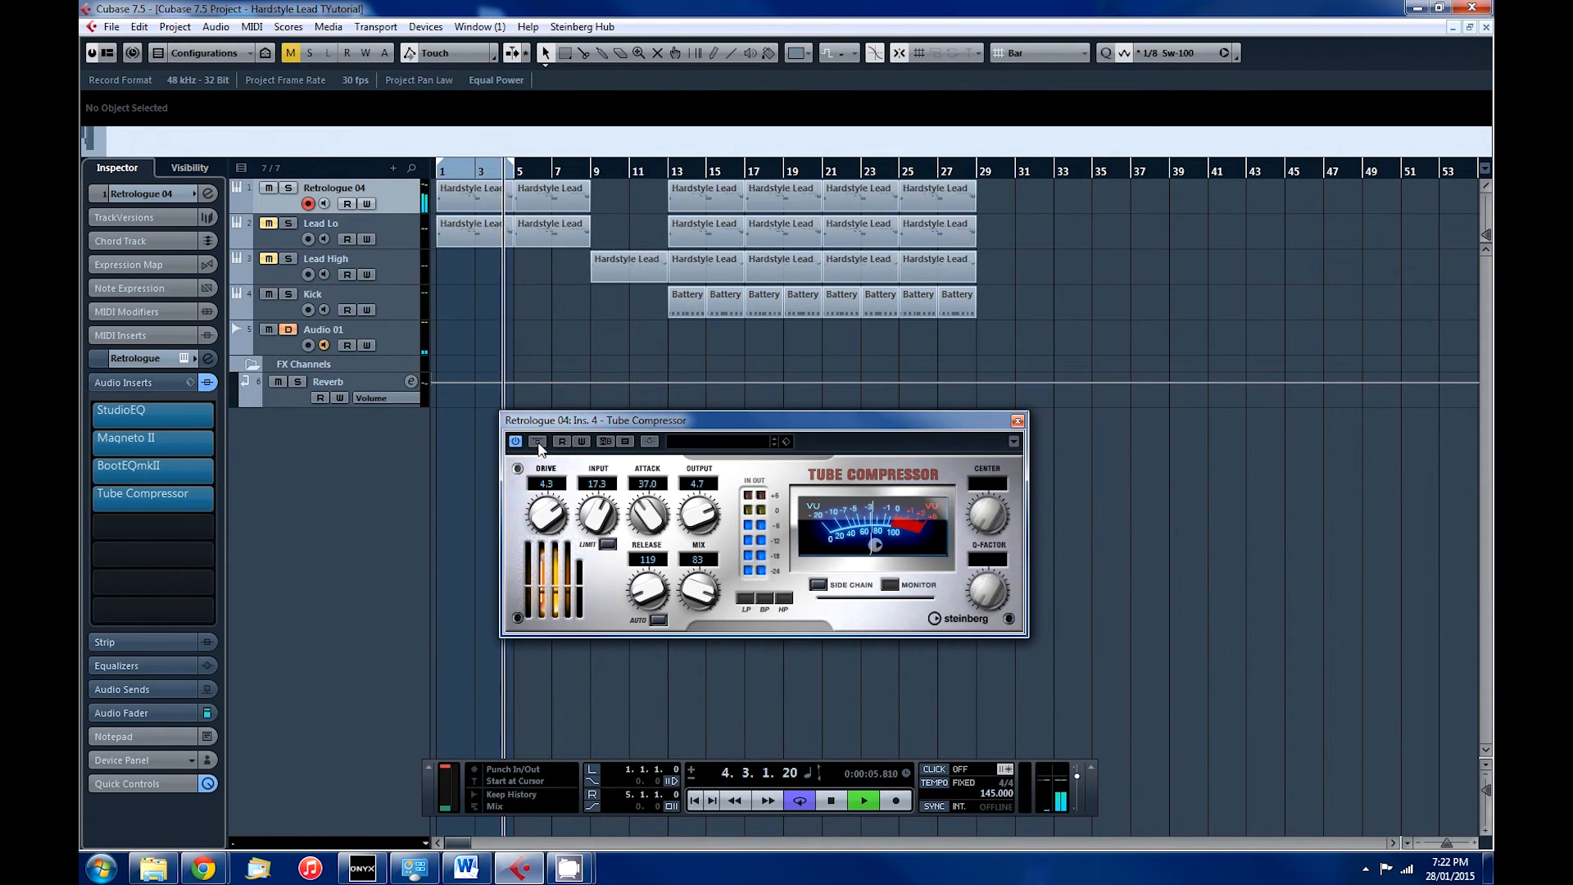
- Set Tube Compressor's attack to 23.0, release to 292 and output to 3.7
left_click_drag(653, 522, 653, 544)
left_click_drag(650, 599, 651, 571)
left_click_drag(690, 516, 690, 523)
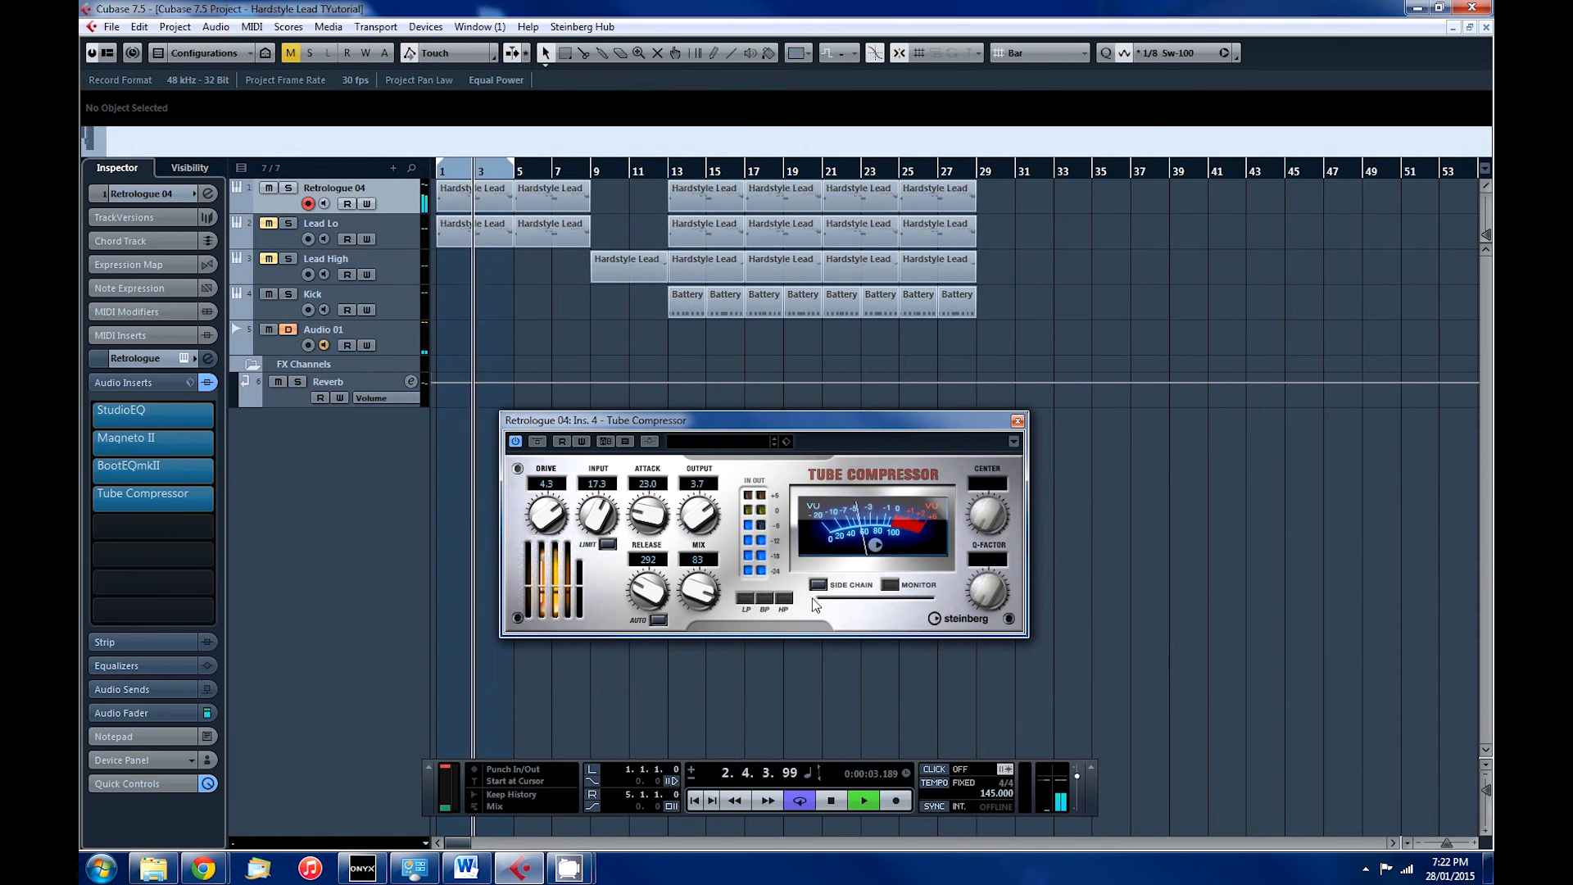
- Turn the compressor's side chain on with the HP filter and set its center to 127 while monitoring the filtered signal
left_click(765, 597)
left_click(890, 585)
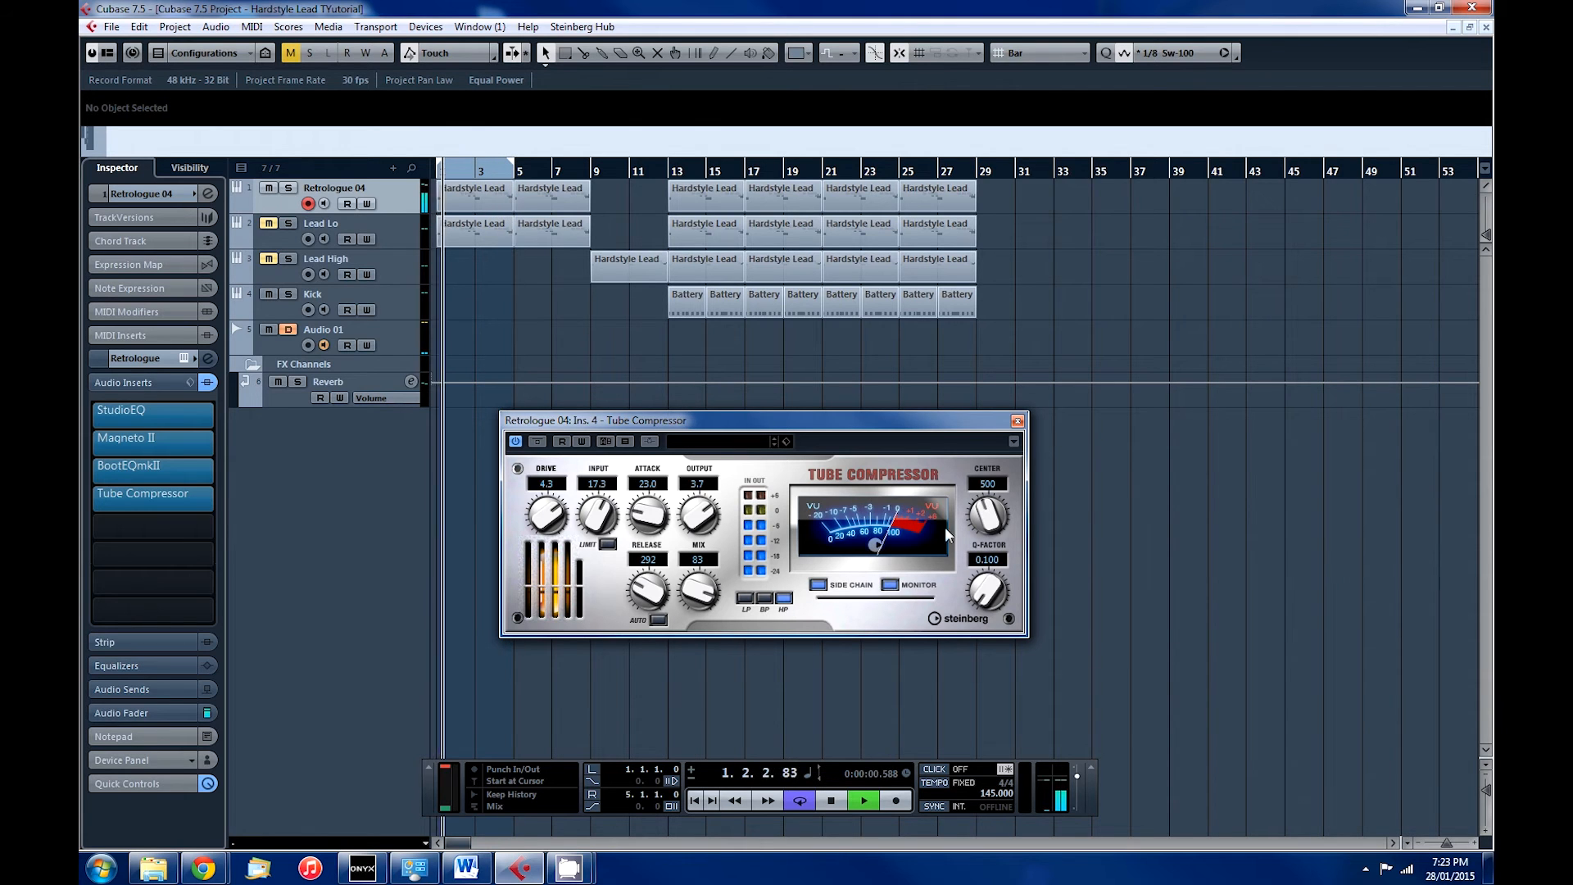
left_click_drag(988, 529, 984, 539)
left_click(889, 585)
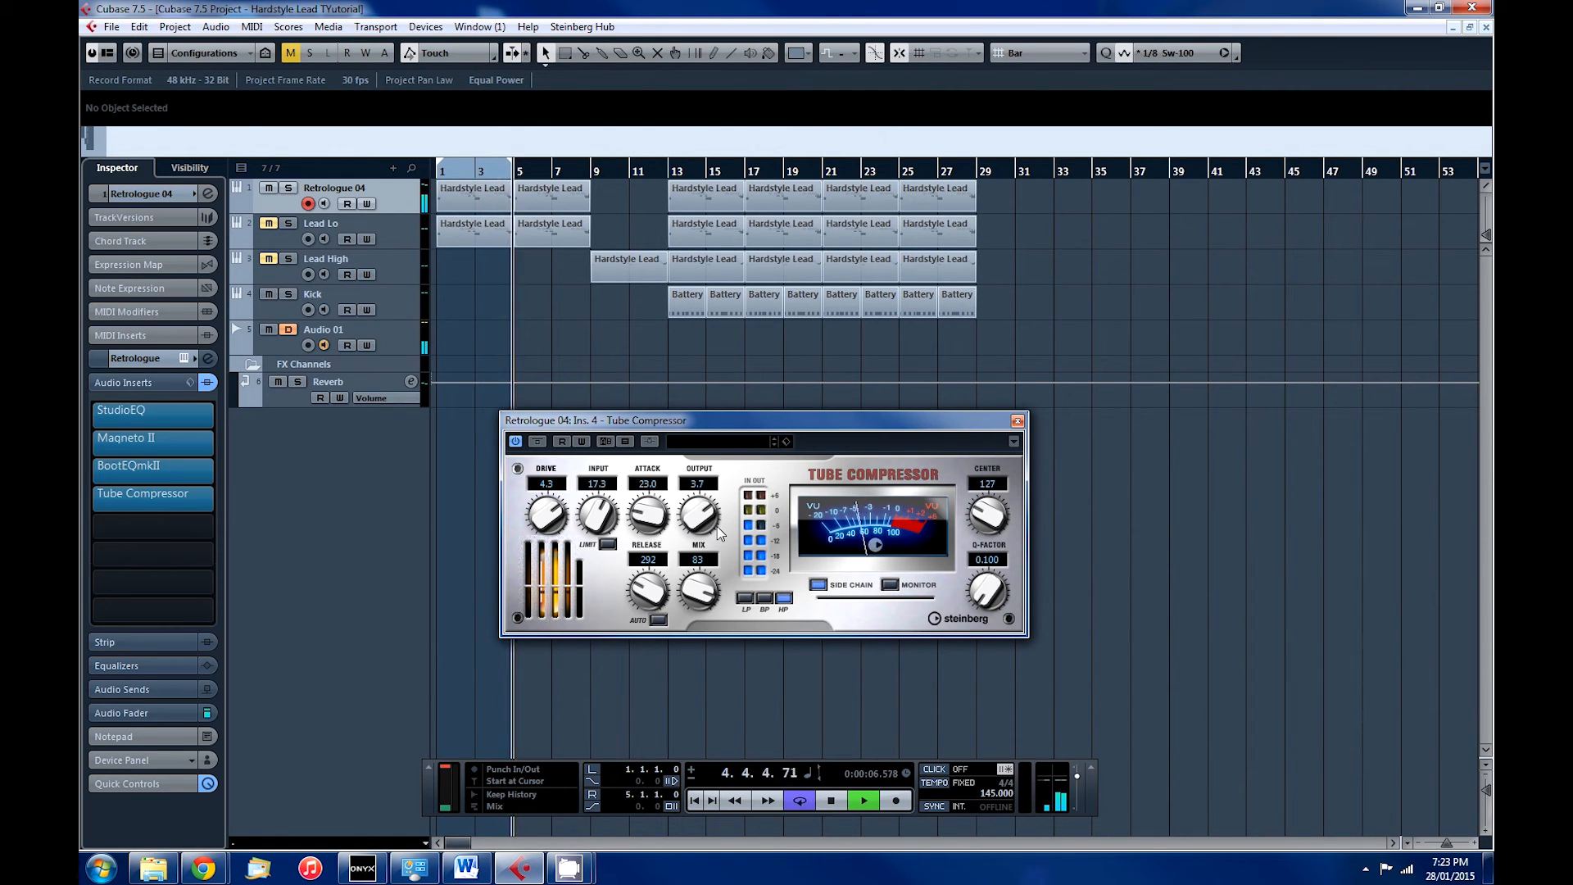
- Raise Tube Compressor's output to 4.4 while comparing with bypass, stop playback and close its window
left_click(537, 441)
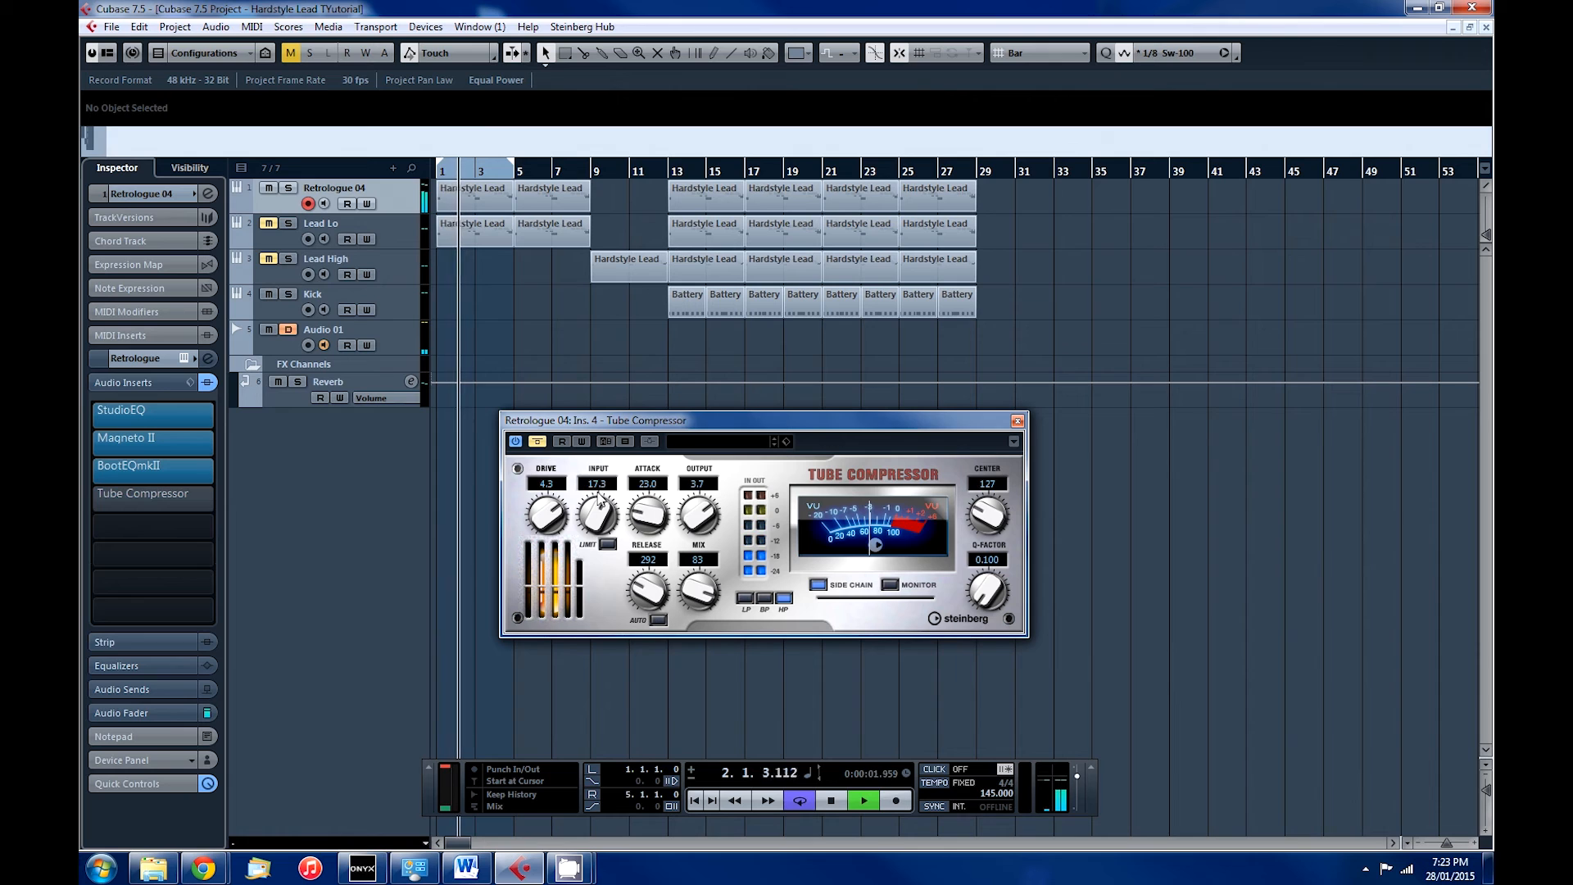
left_click_drag(696, 521, 693, 514)
left_click(537, 442)
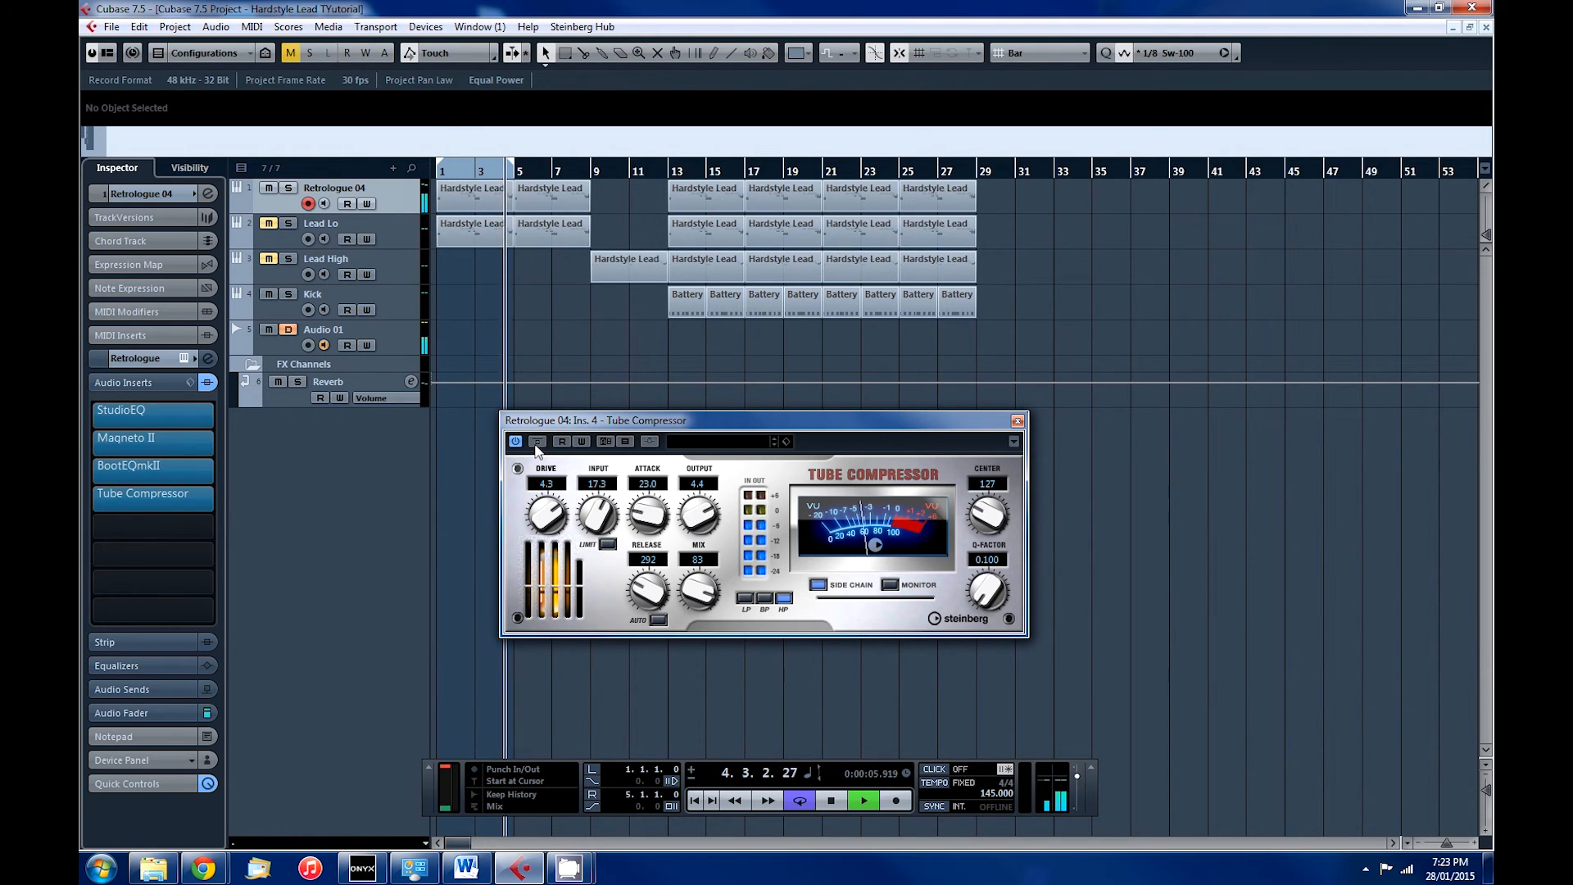
key("space")
left_click(1017, 421)
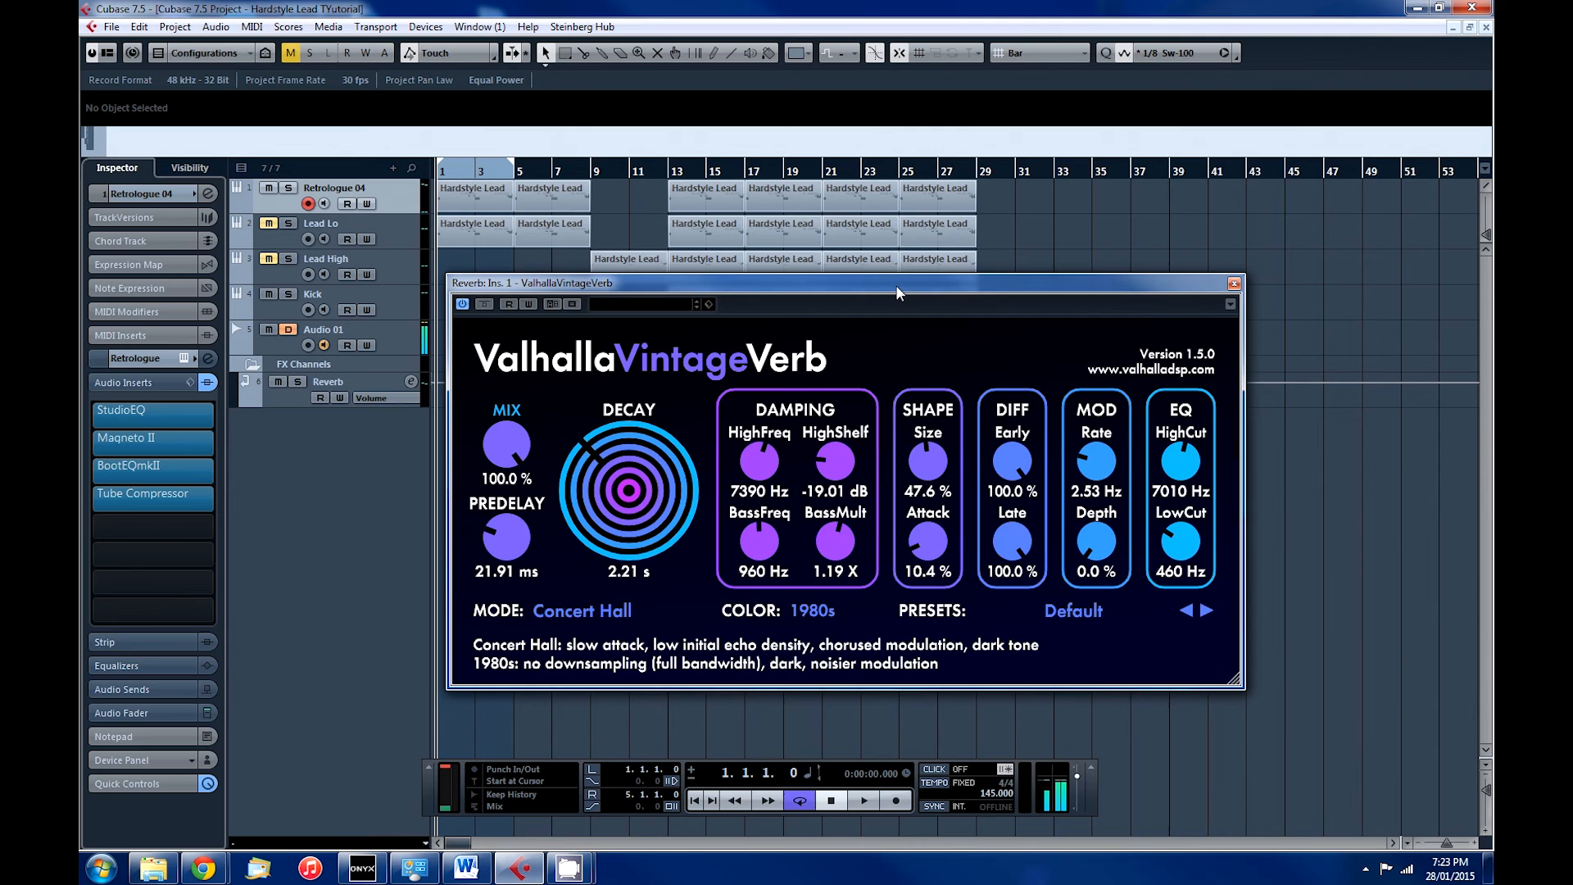
- Assign Reverb to the Retrologue track's first audio send, activate it at -3.57 during playback, and close the ValhallaVintageVerb window
left_click_drag(897, 293, 852, 329)
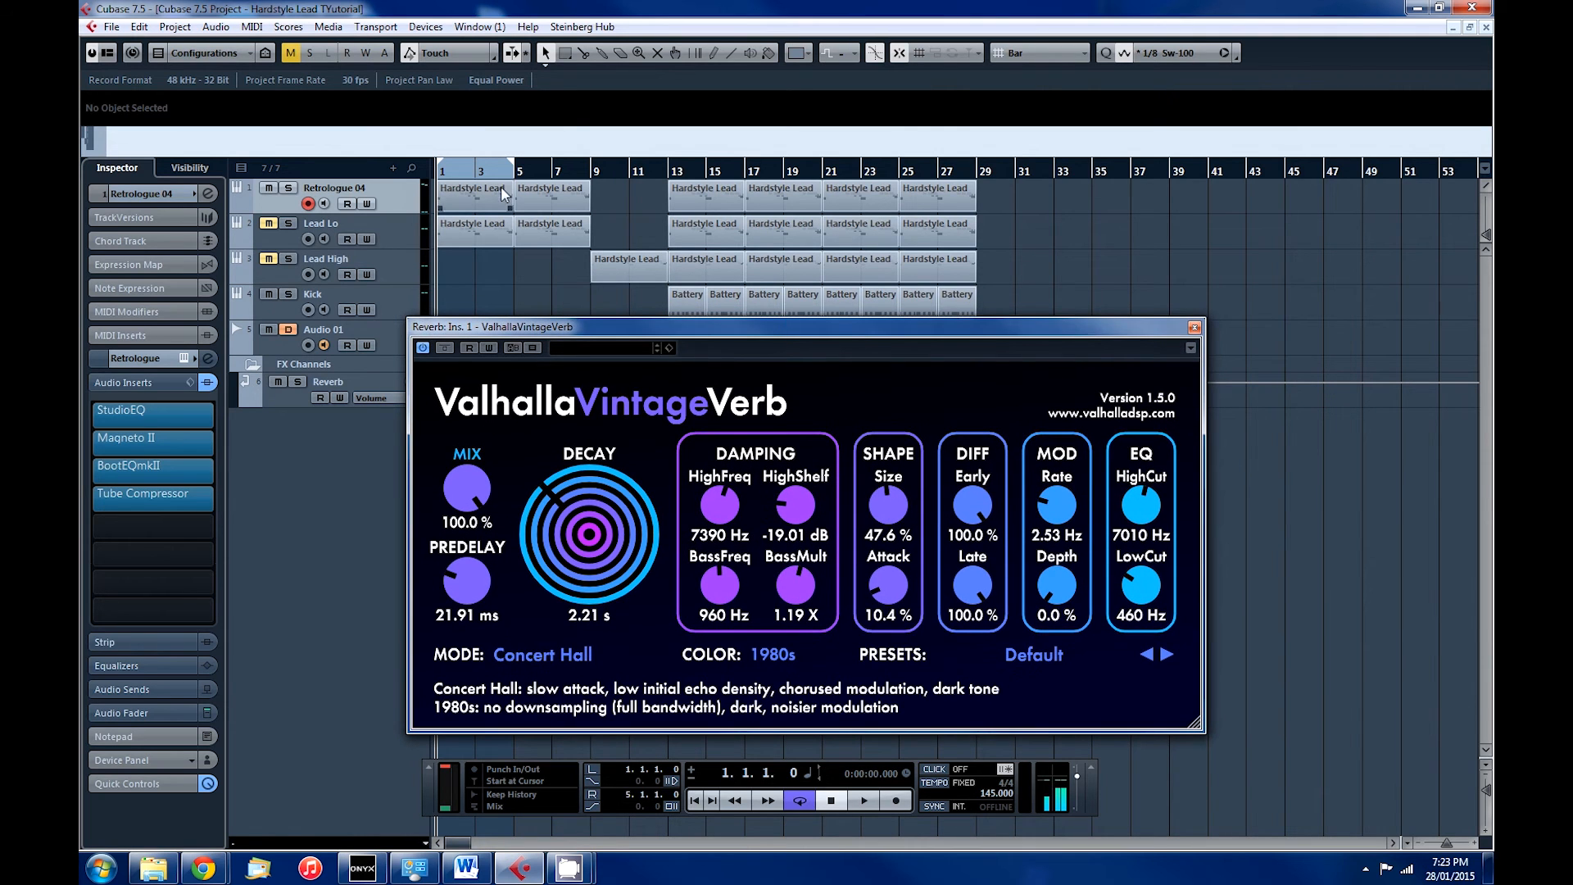
left_click(145, 691)
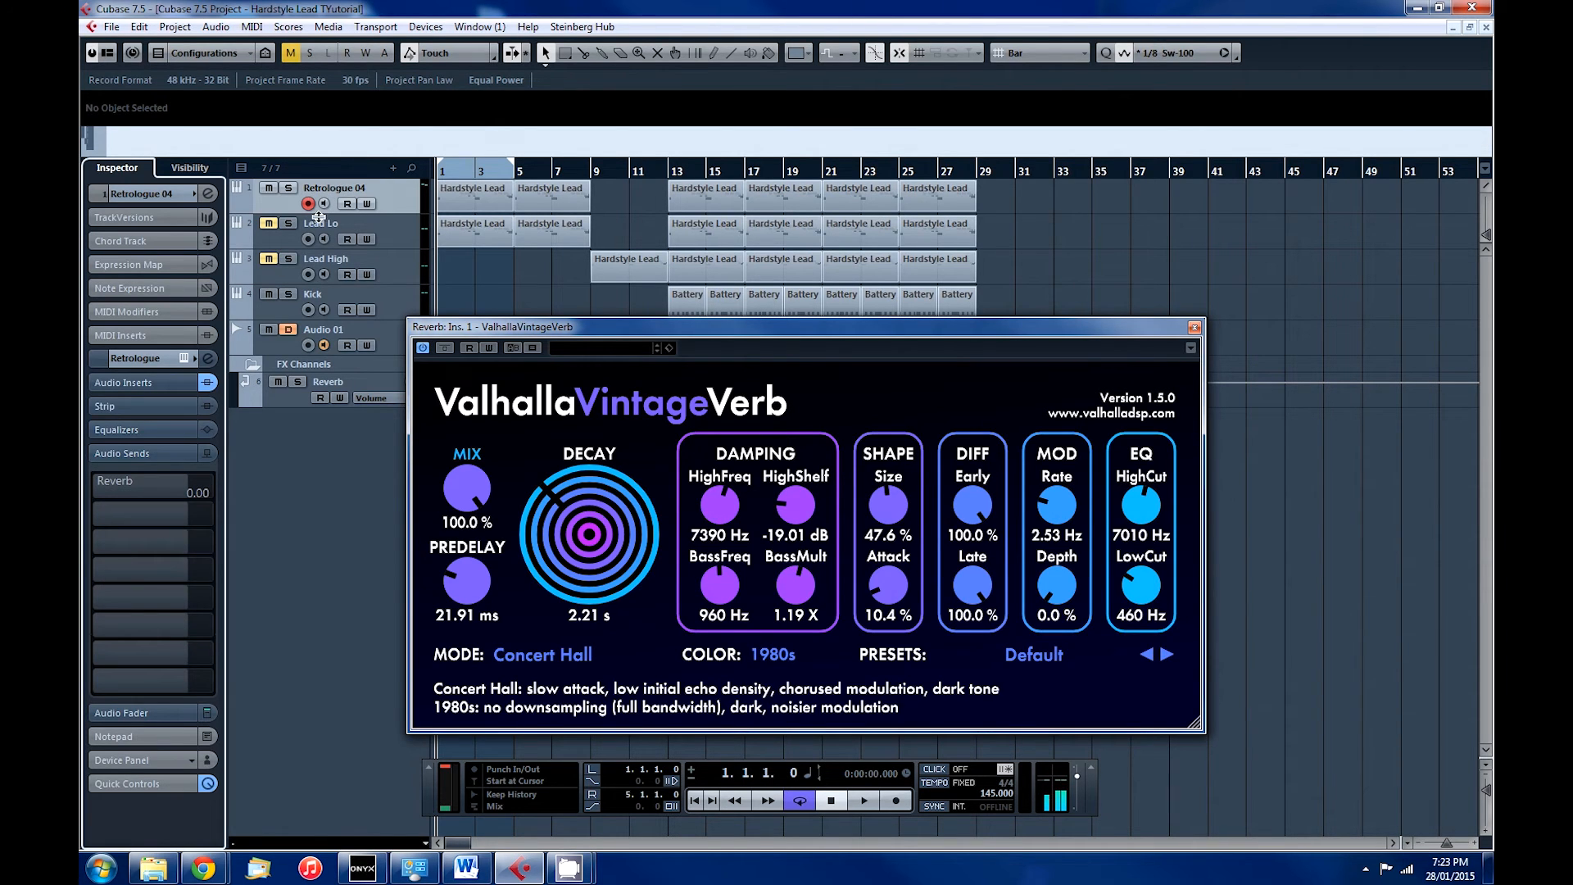
left_click(100, 488)
left_click_drag(171, 512, 169, 518)
key("space")
left_click(169, 489)
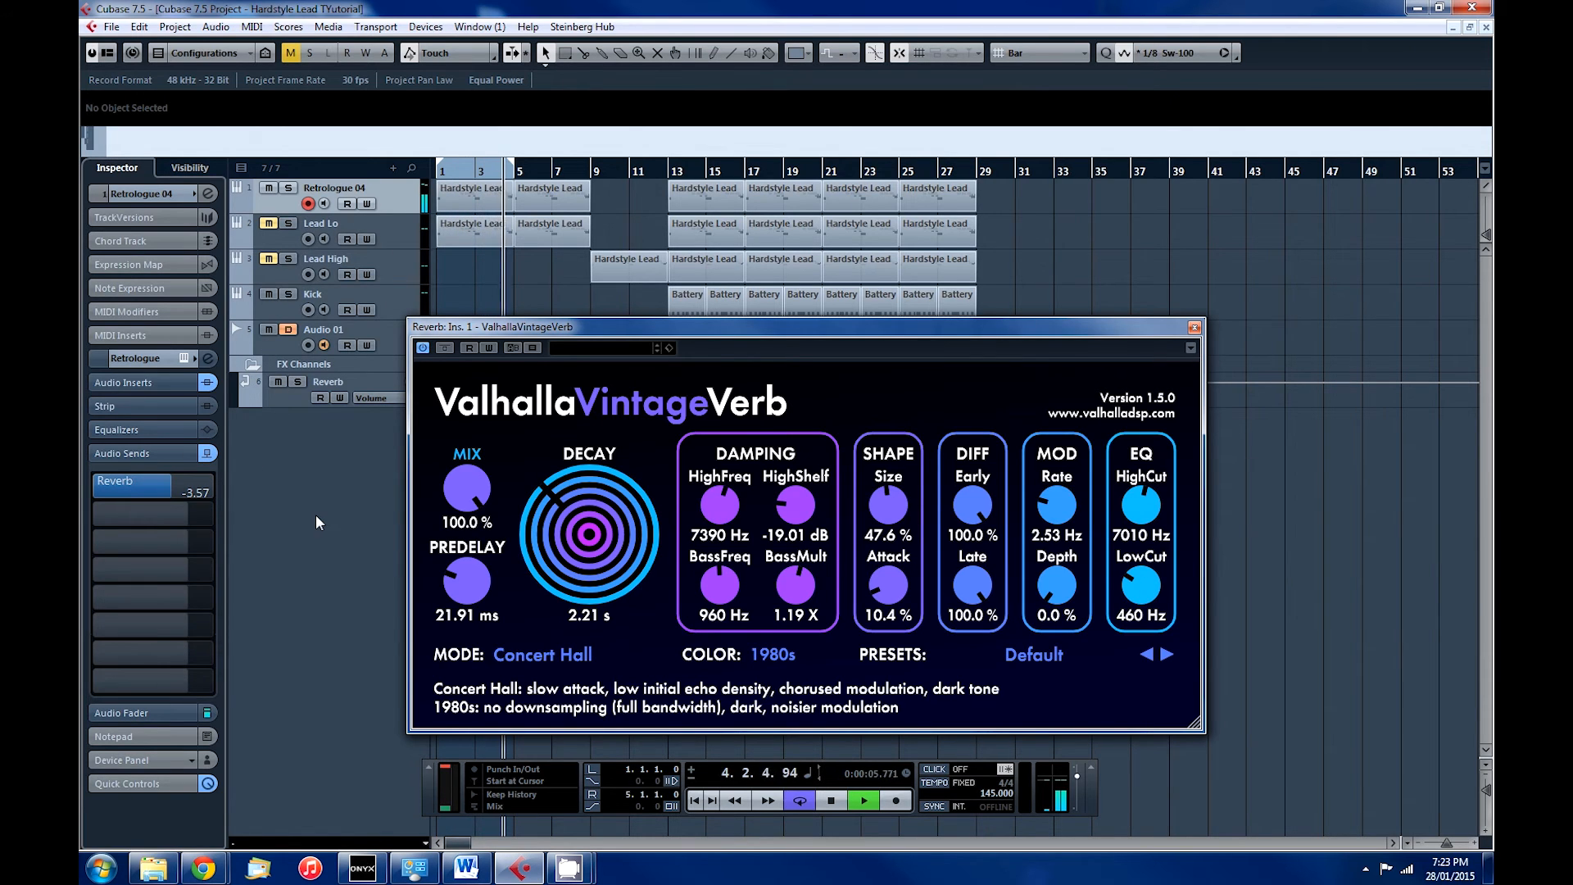
key("space")
left_click(1195, 327)
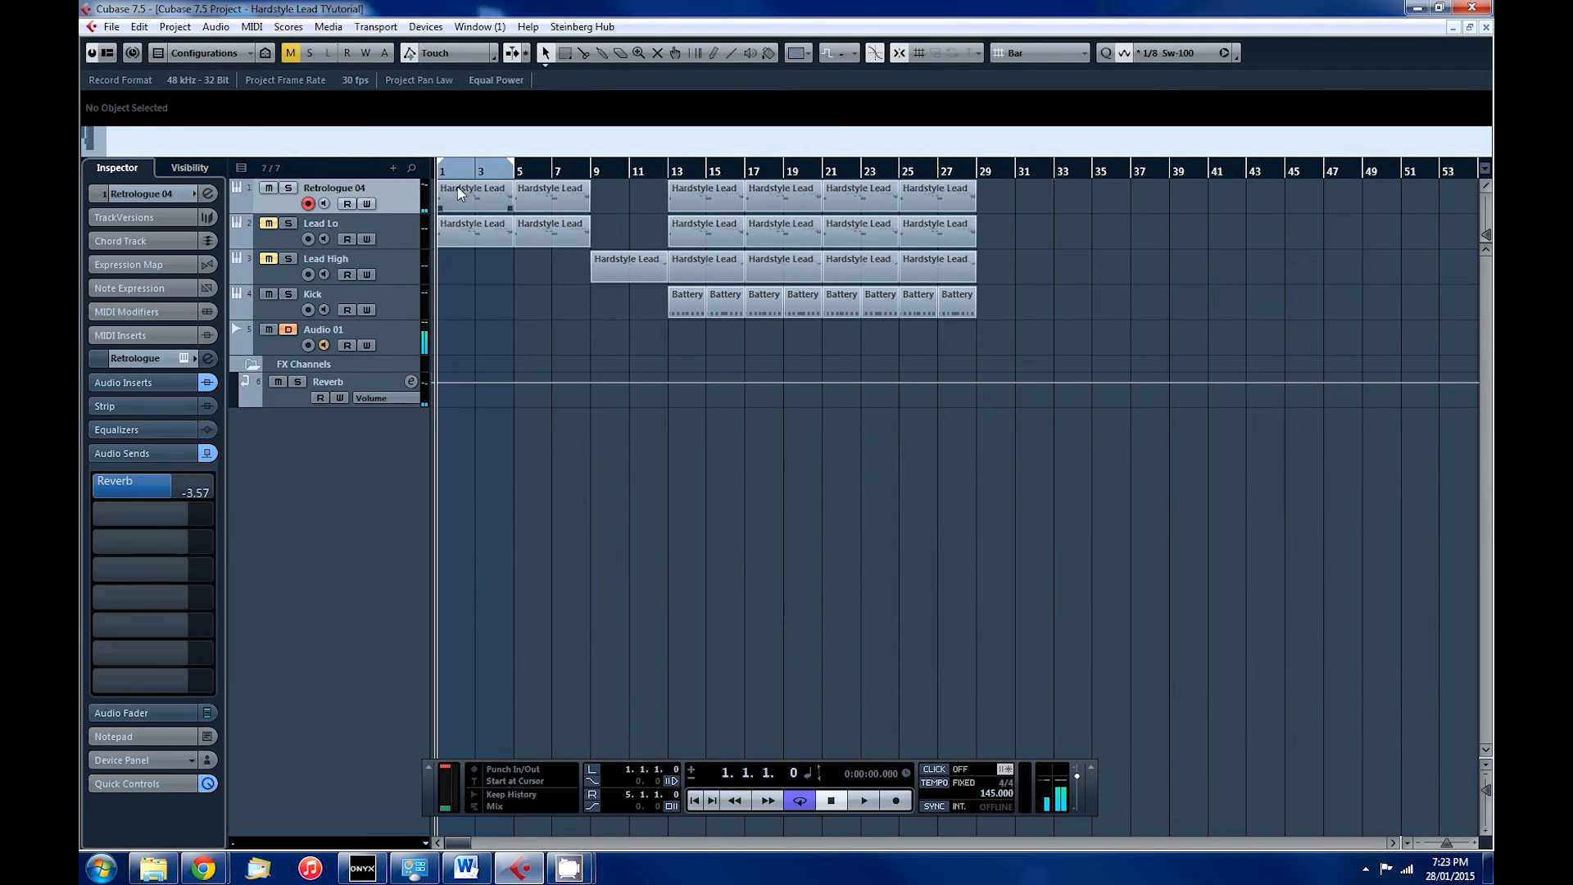
- Duplicate the Retrologue 04 track and copy the Lead High part at bar 9 onto the duplicate
right_click(412, 204)
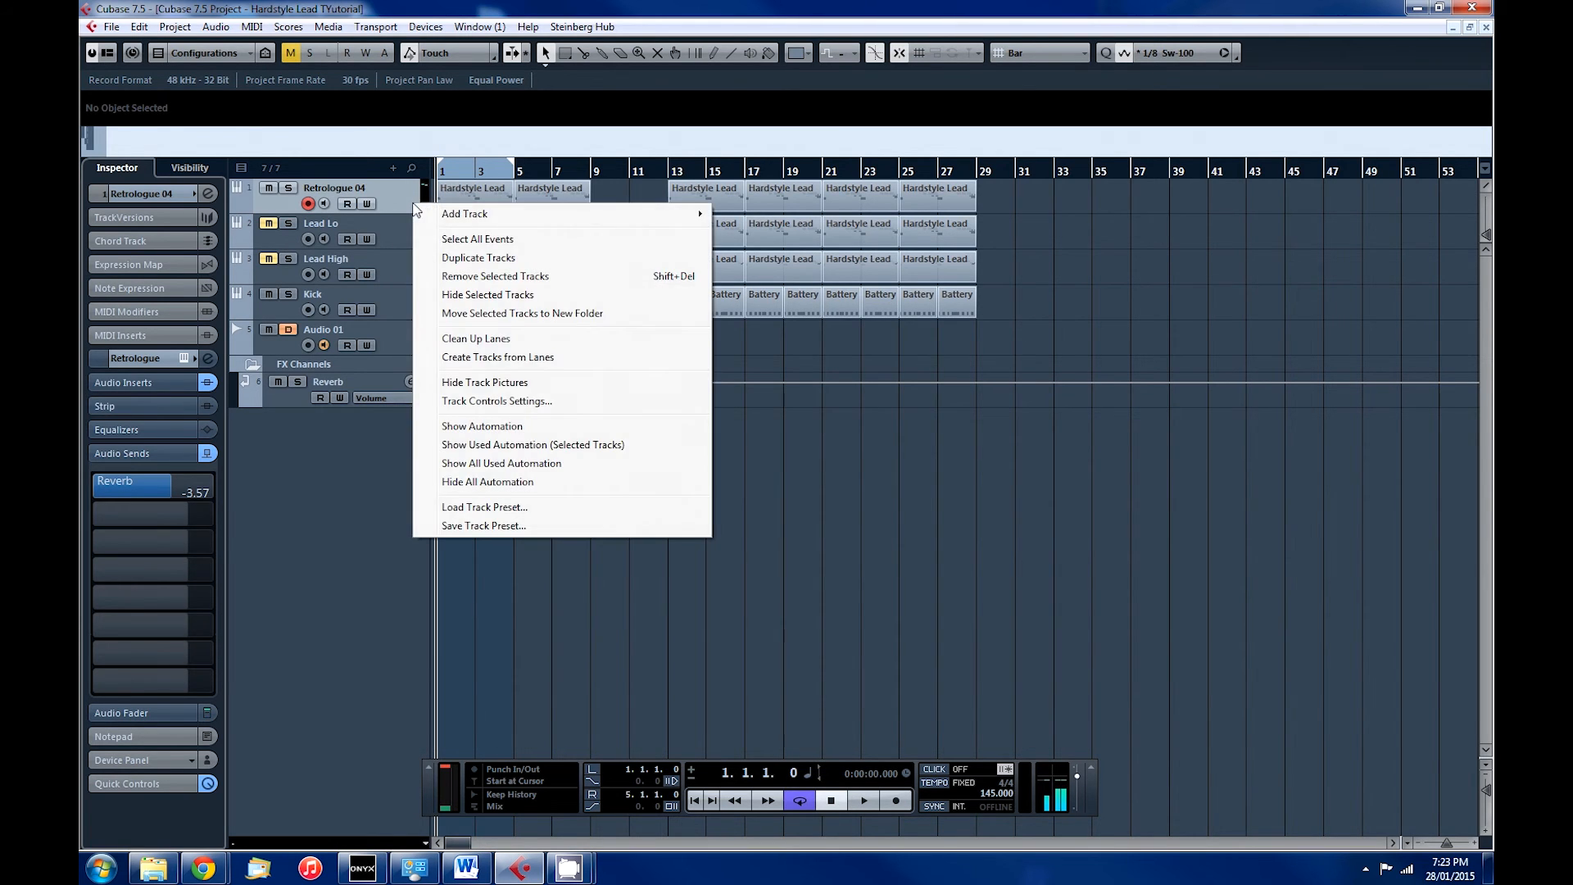
left_click(449, 257)
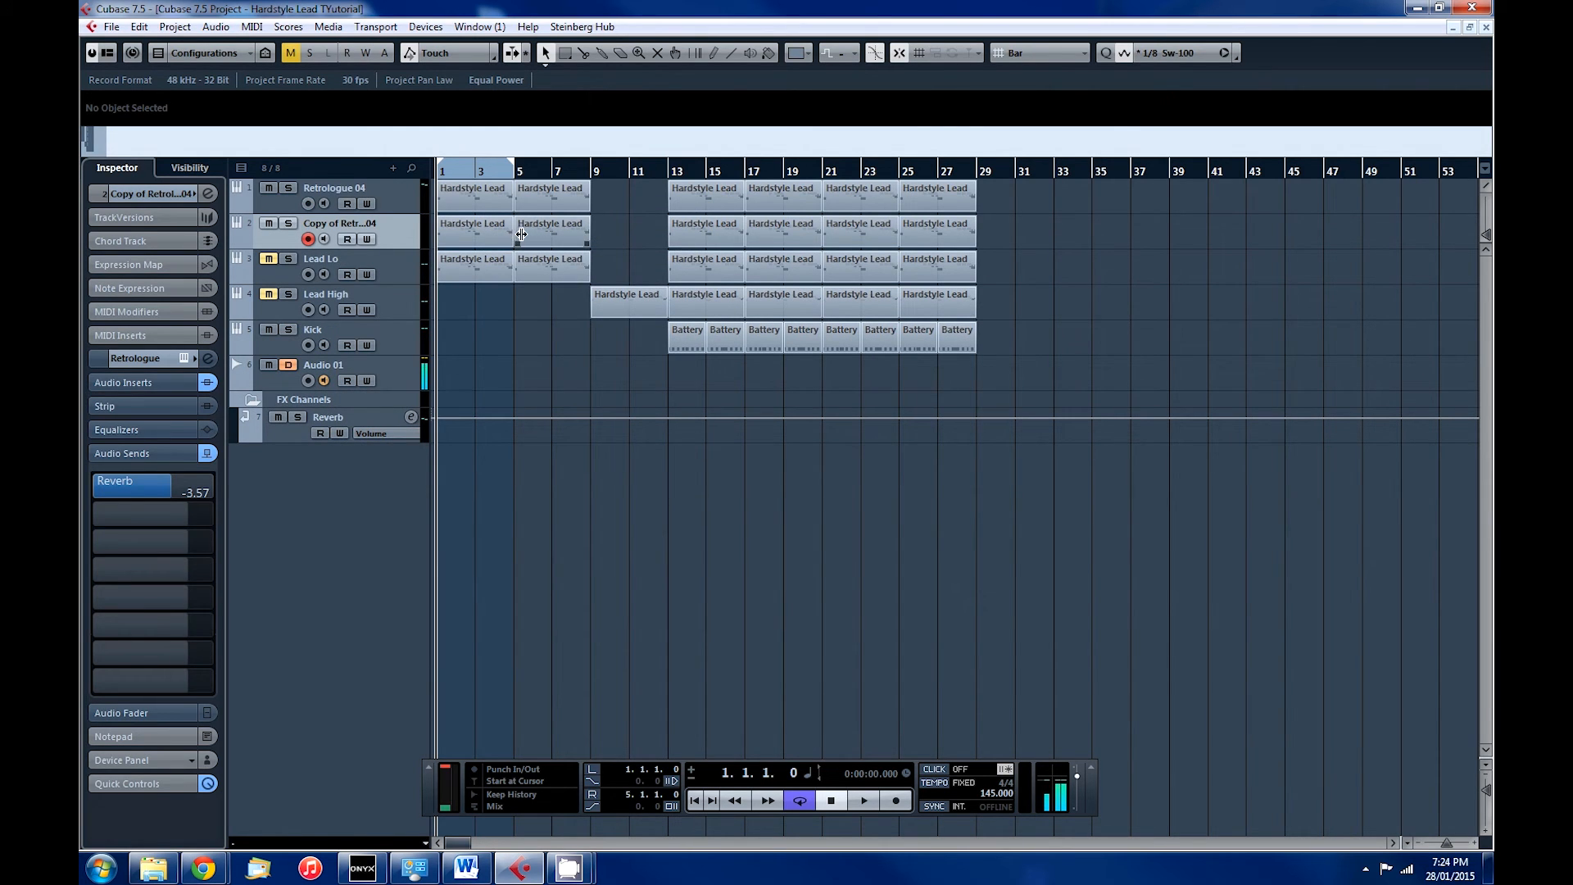
left_click(623, 297)
left_click_drag(628, 301, 620, 232)
- Delete the duplicated track's original parts in bars 1 to 9 and from bar 13 to 29
left_click(559, 234)
key("Delete")
left_click(488, 232)
key("Delete")
left_click_drag(996, 236, 671, 226)
key("Delete")
- Repeat the part at bar 9 on the duplicate track four times to fill it up to bar 29
left_click(624, 230)
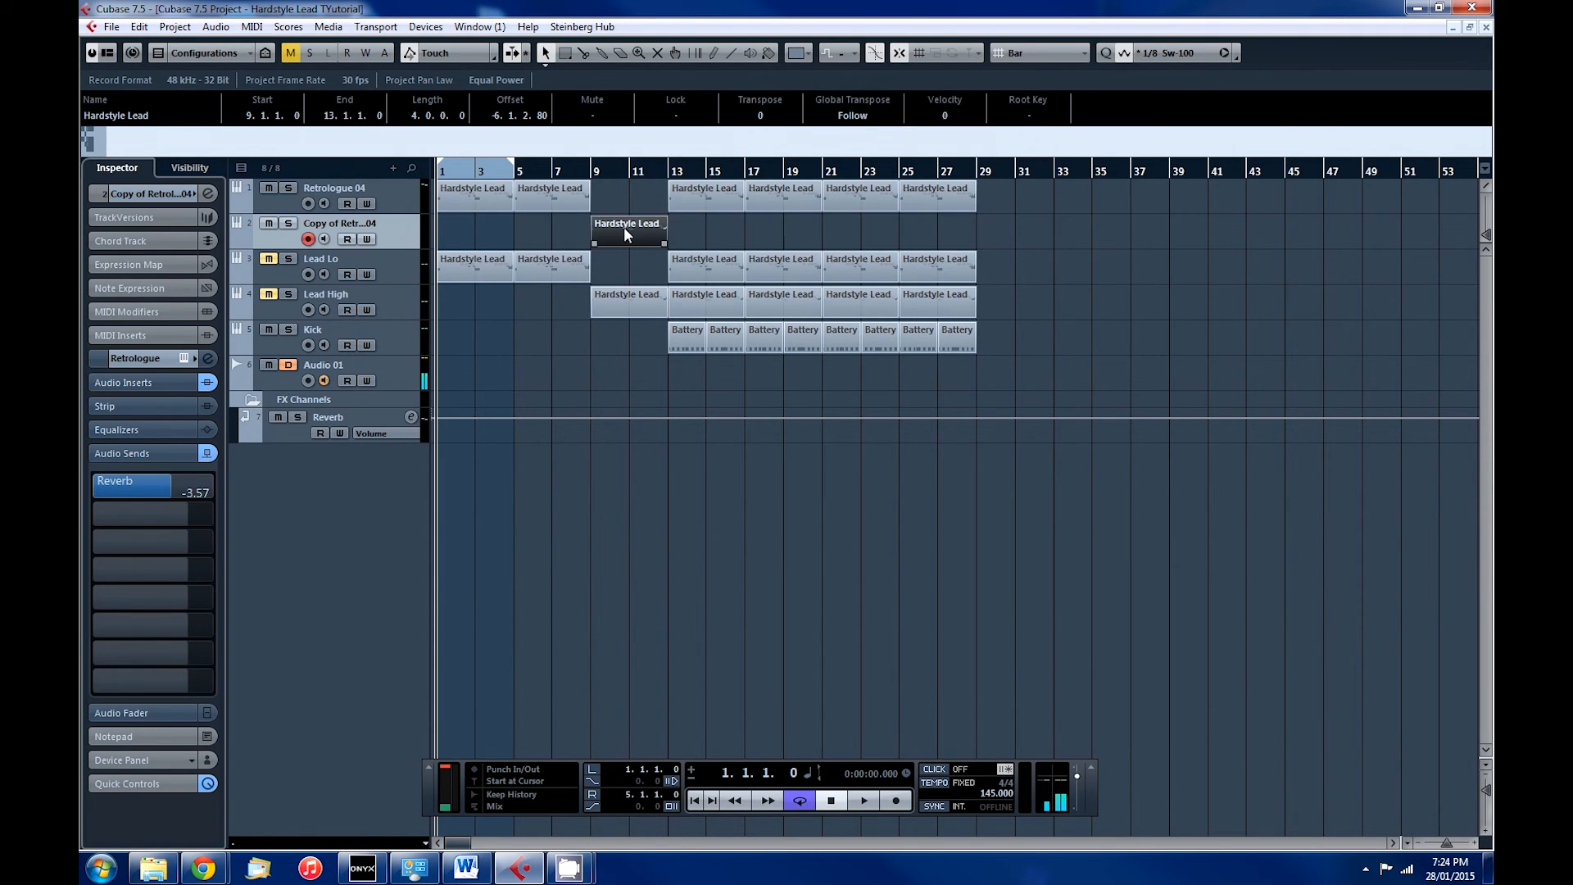
key("ctrl+d")
key("ctrl+d")
key("ctrl+d")
key("ctrl+d")
- Audition the duplicate track's parts from about bar 8, stop playback and return the cursor to bar 9
left_click(588, 169)
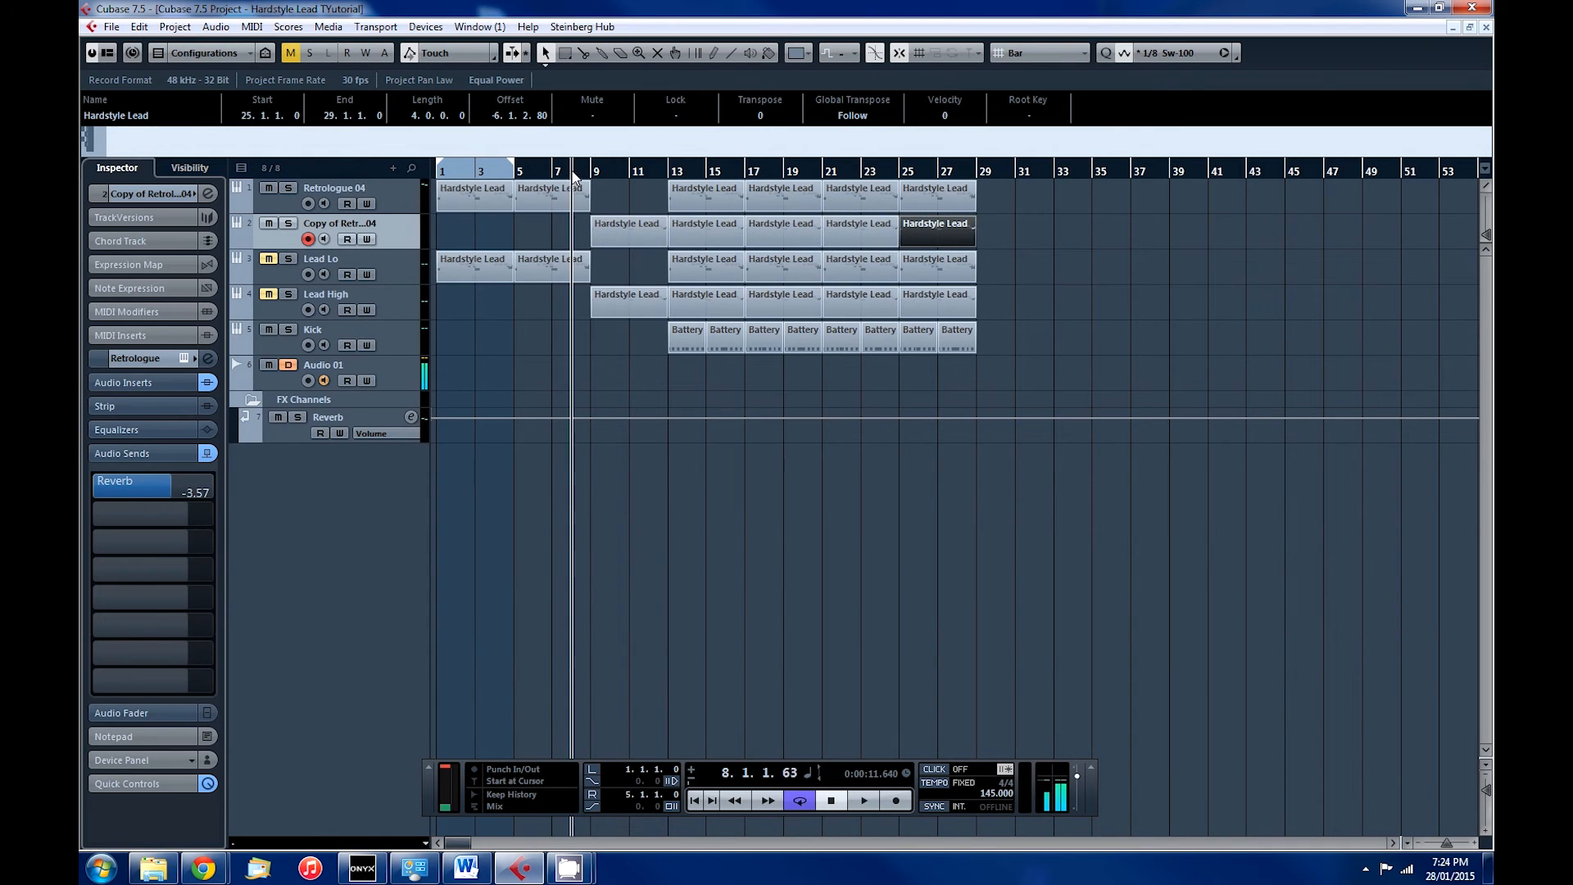
key("space")
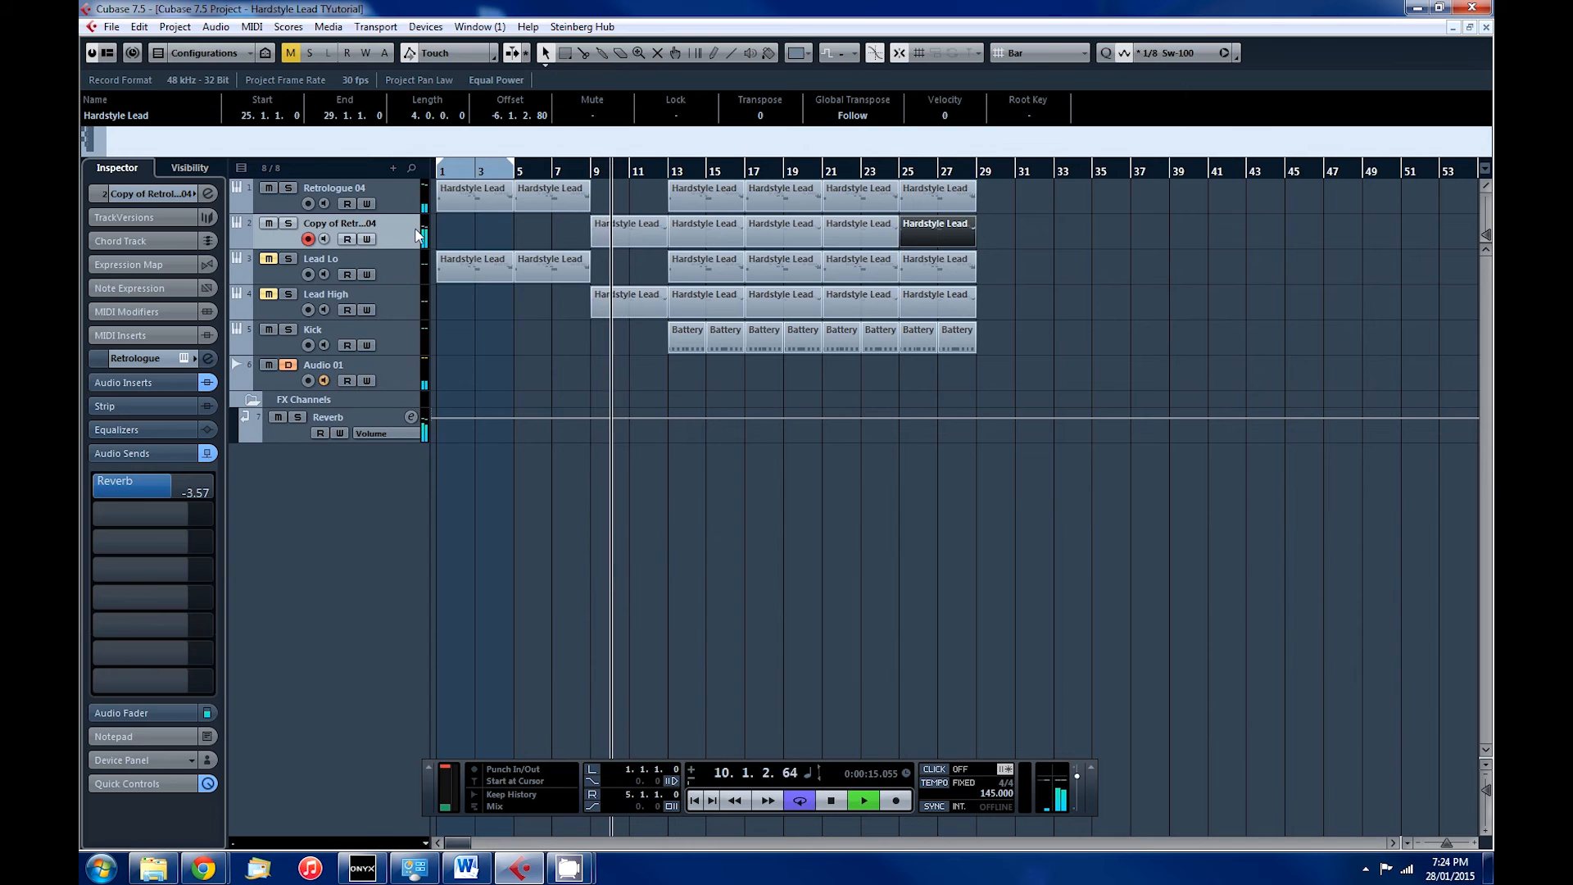
key("space")
left_click(594, 161)
left_click(591, 168)
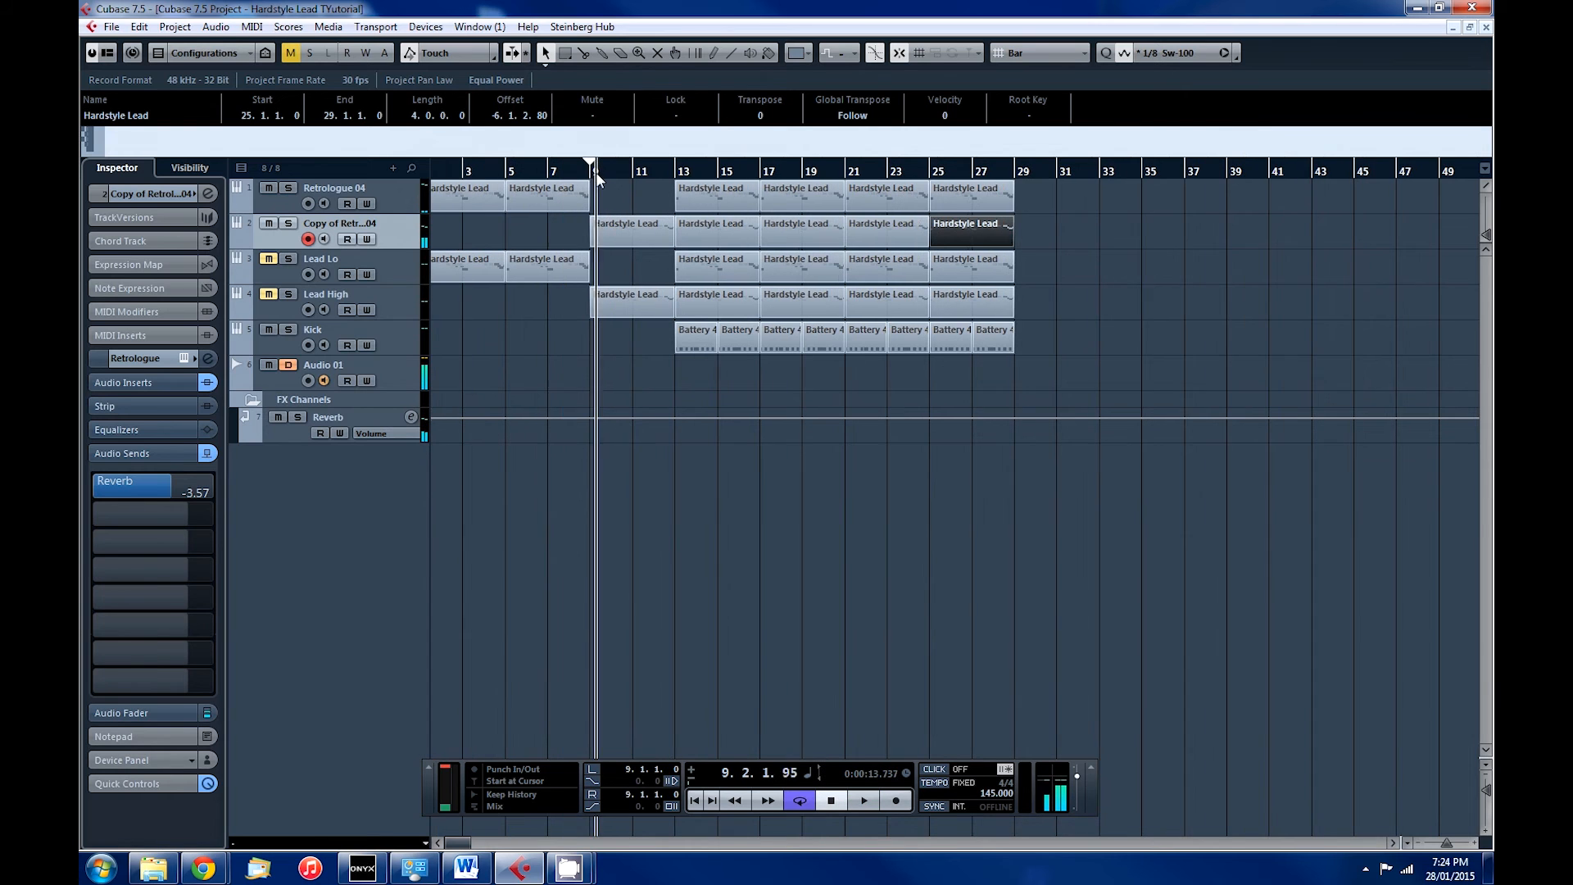
- Switch off the sub oscillator in the duplicate track's Retrologue and close the instrument window
left_click(182, 358)
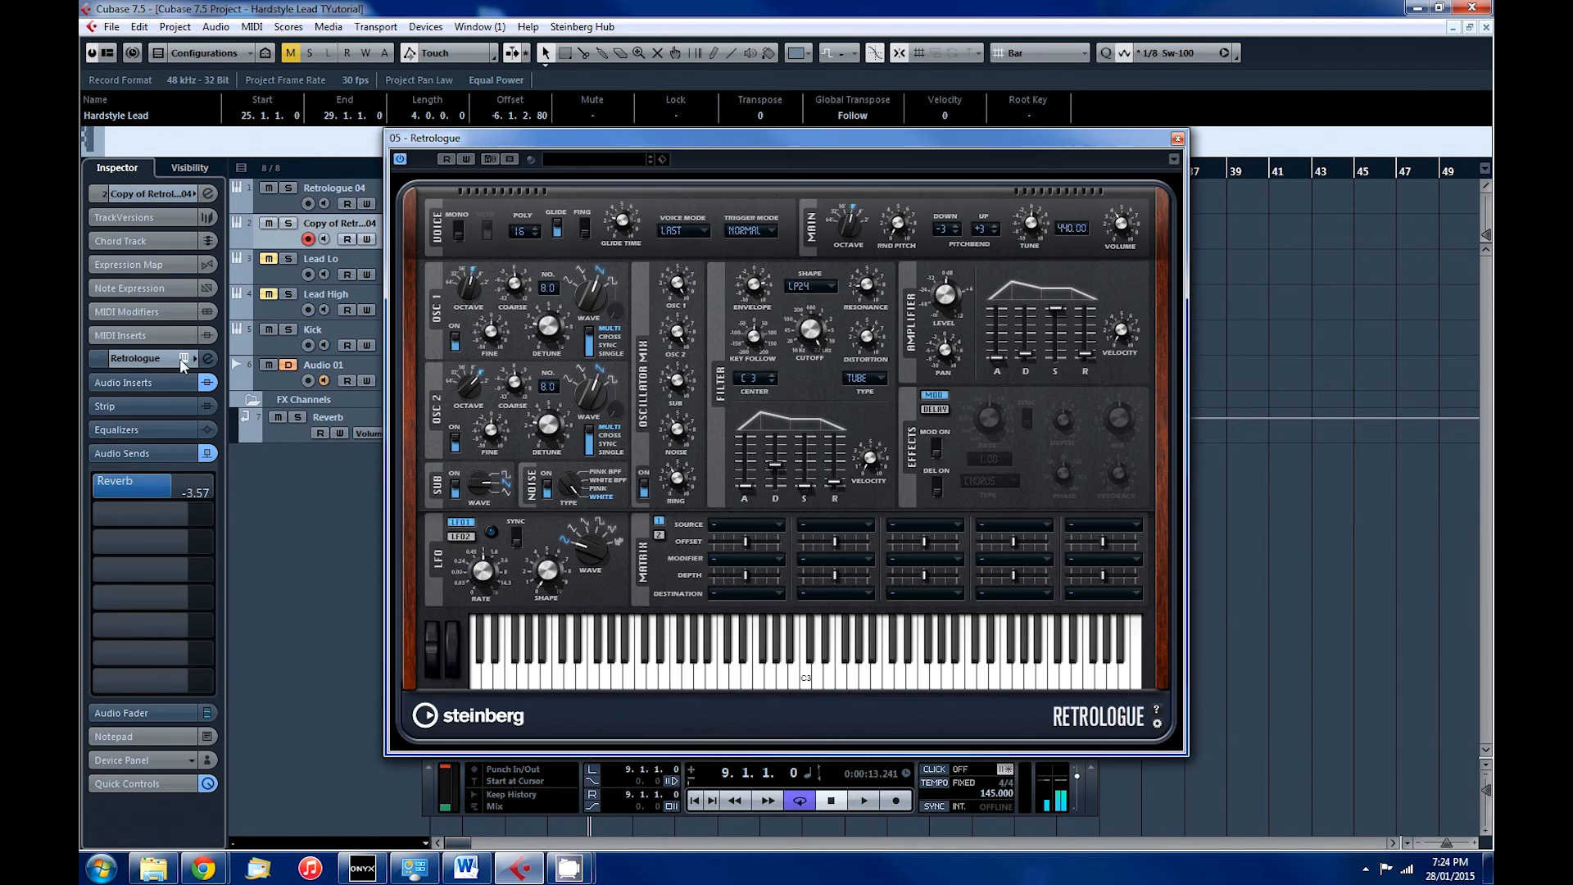
mouse_move(553, 432)
mouse_move(544, 333)
mouse_move(680, 443)
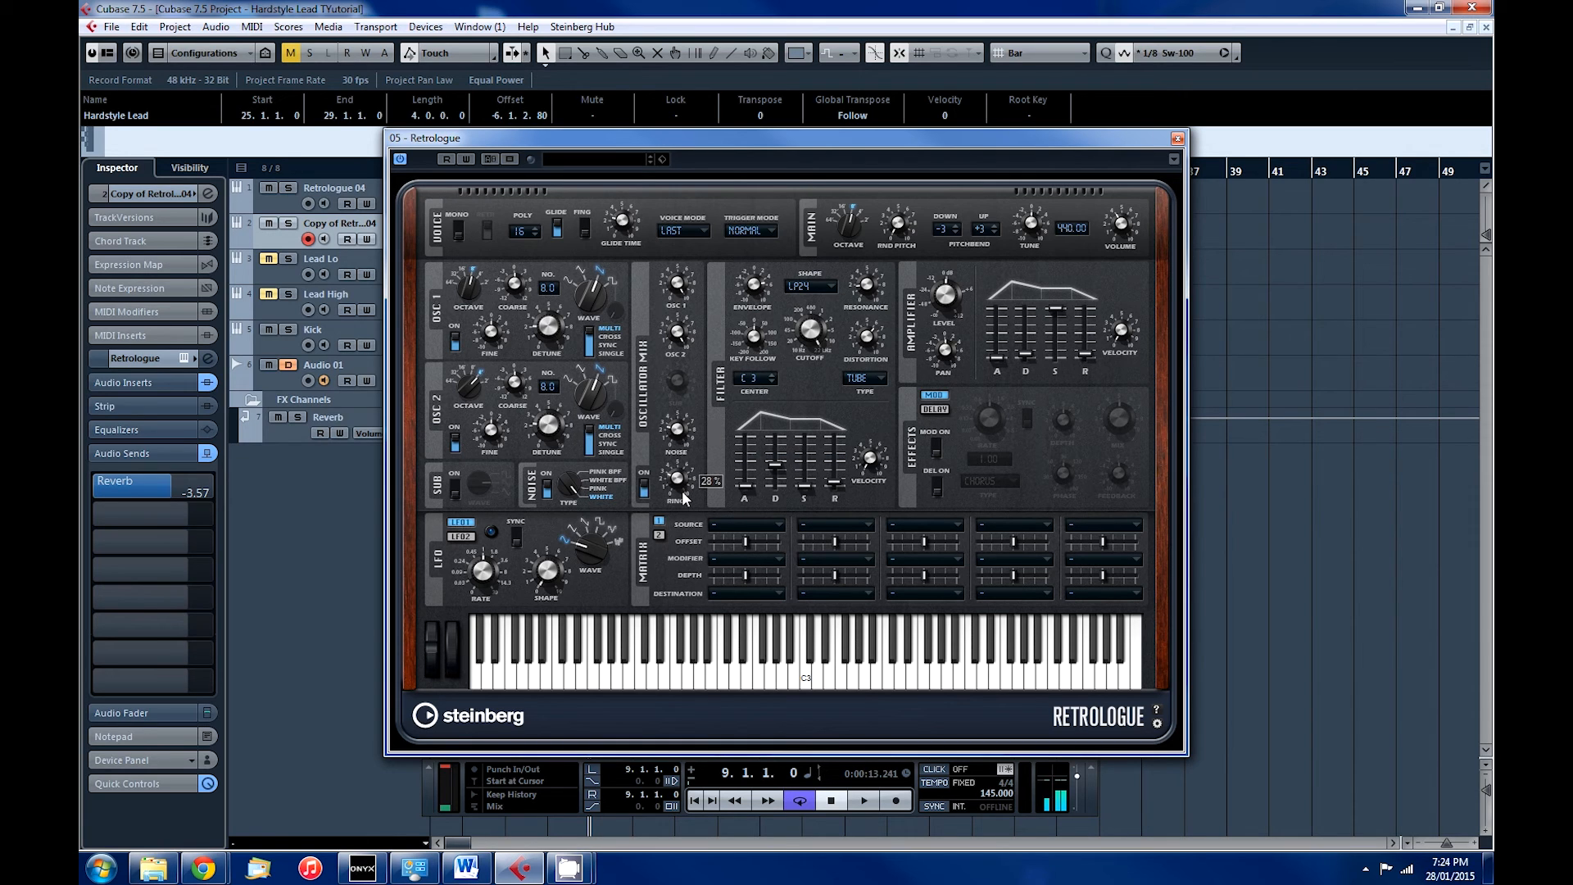
left_click(1178, 138)
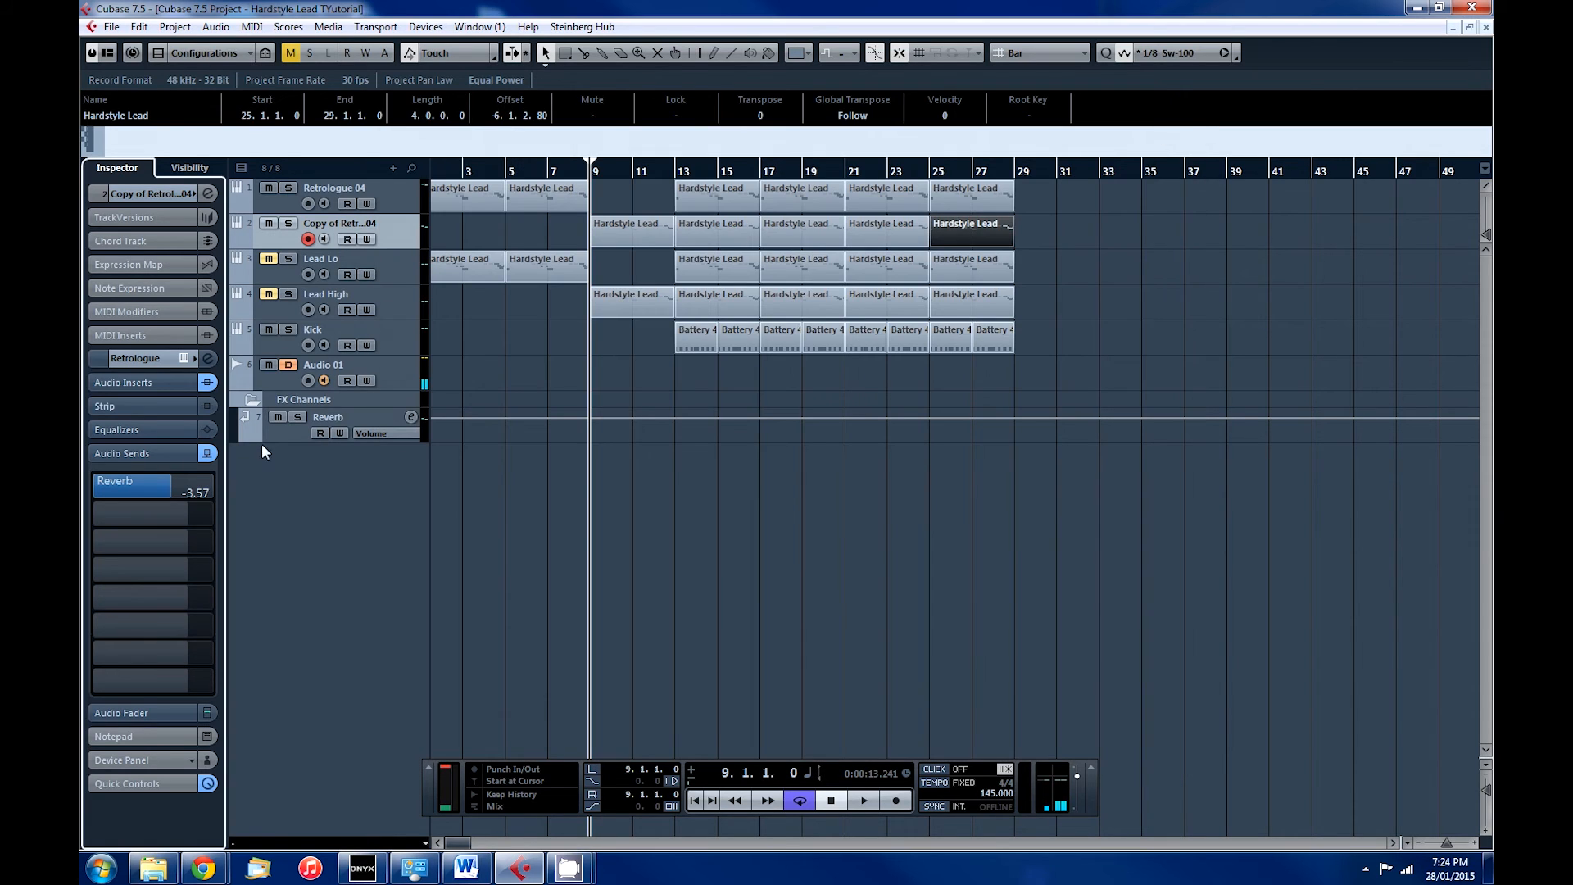
- Compare the duplicate track's BootEQmkII active and bypassed during playback, and close its window
left_click(130, 389)
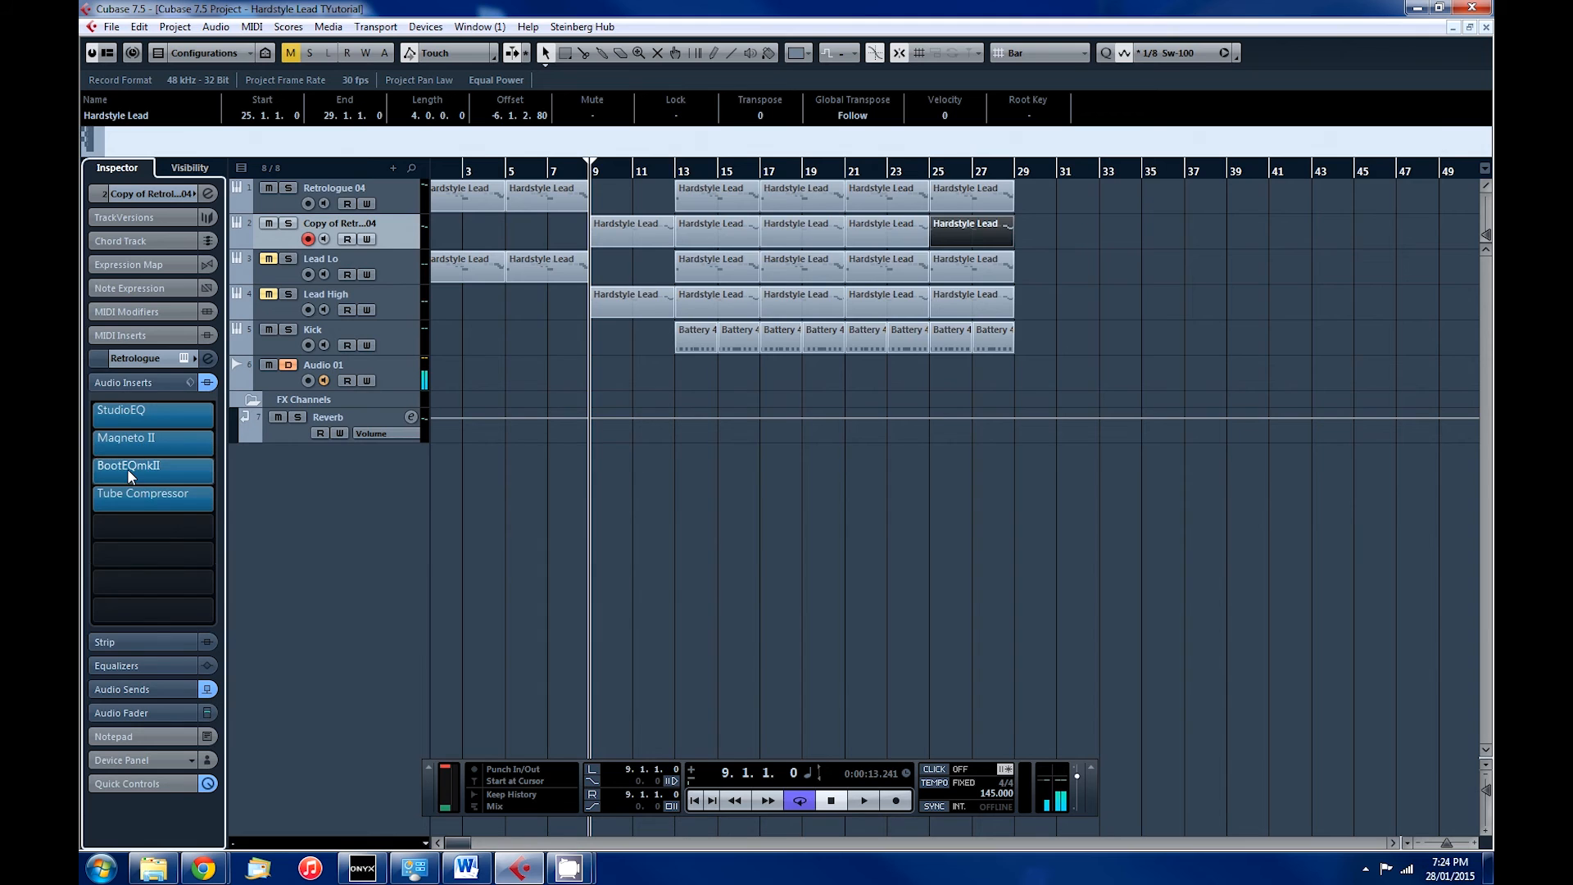
left_click(128, 472)
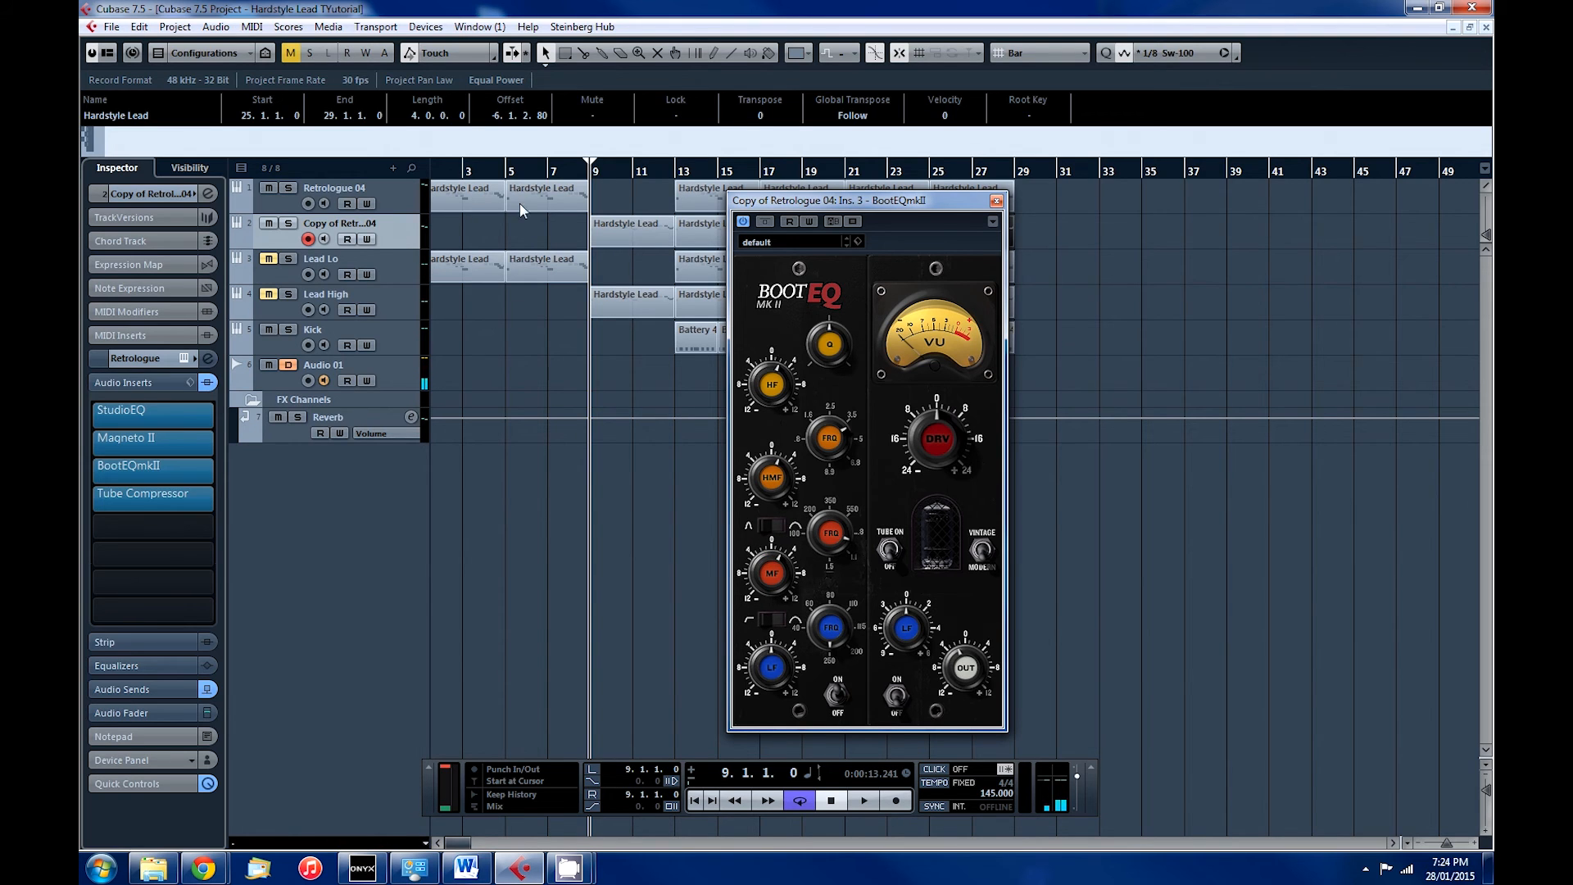
key("space")
left_click(763, 222)
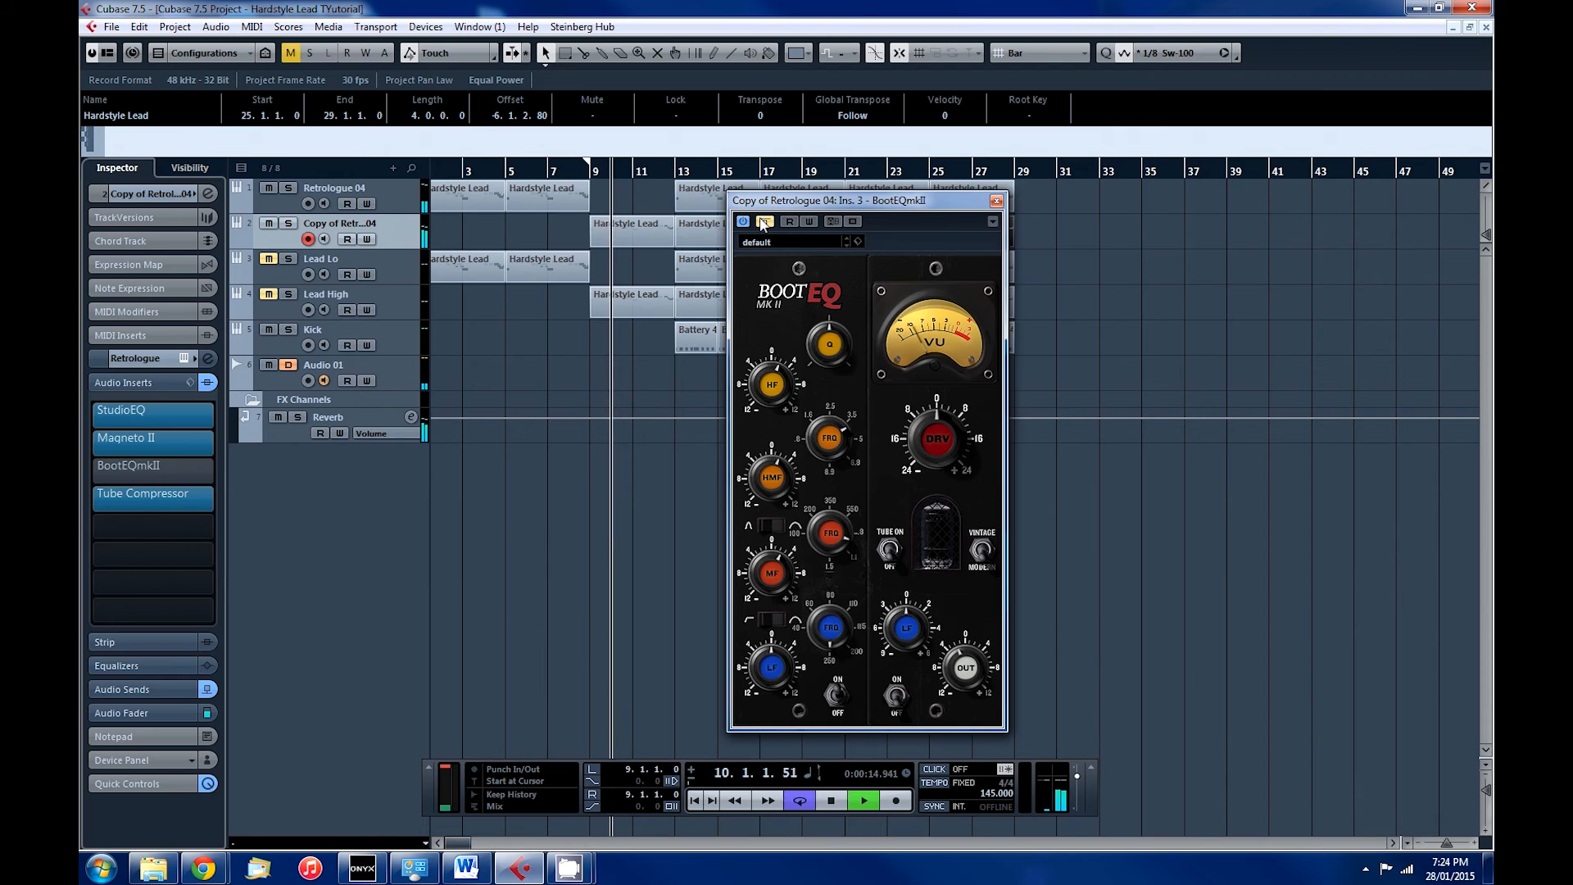
left_click(764, 221)
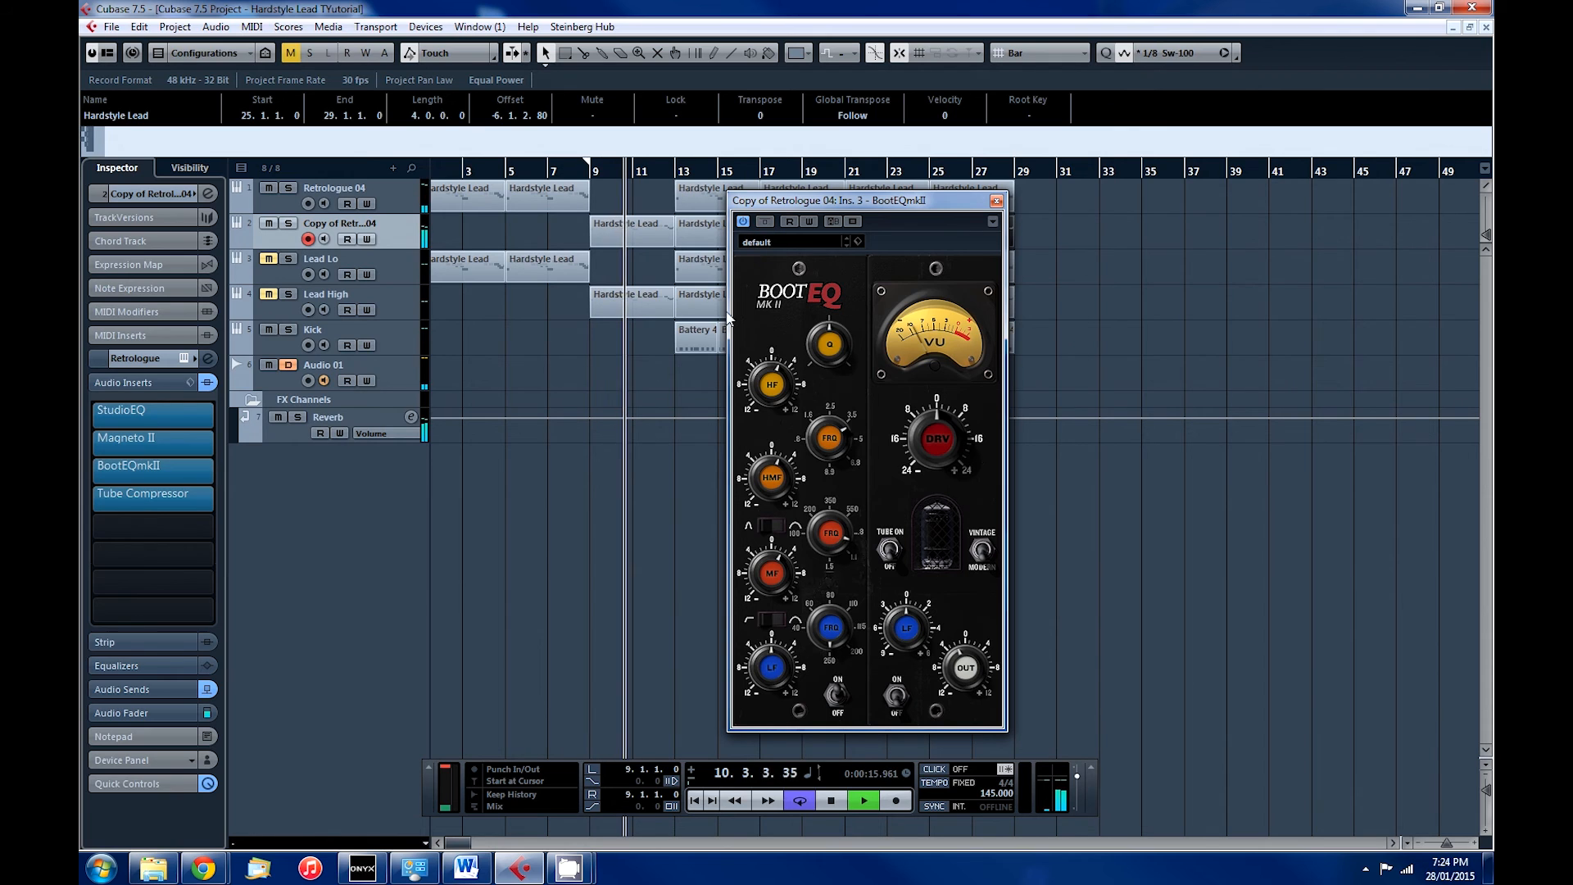
left_click(996, 202)
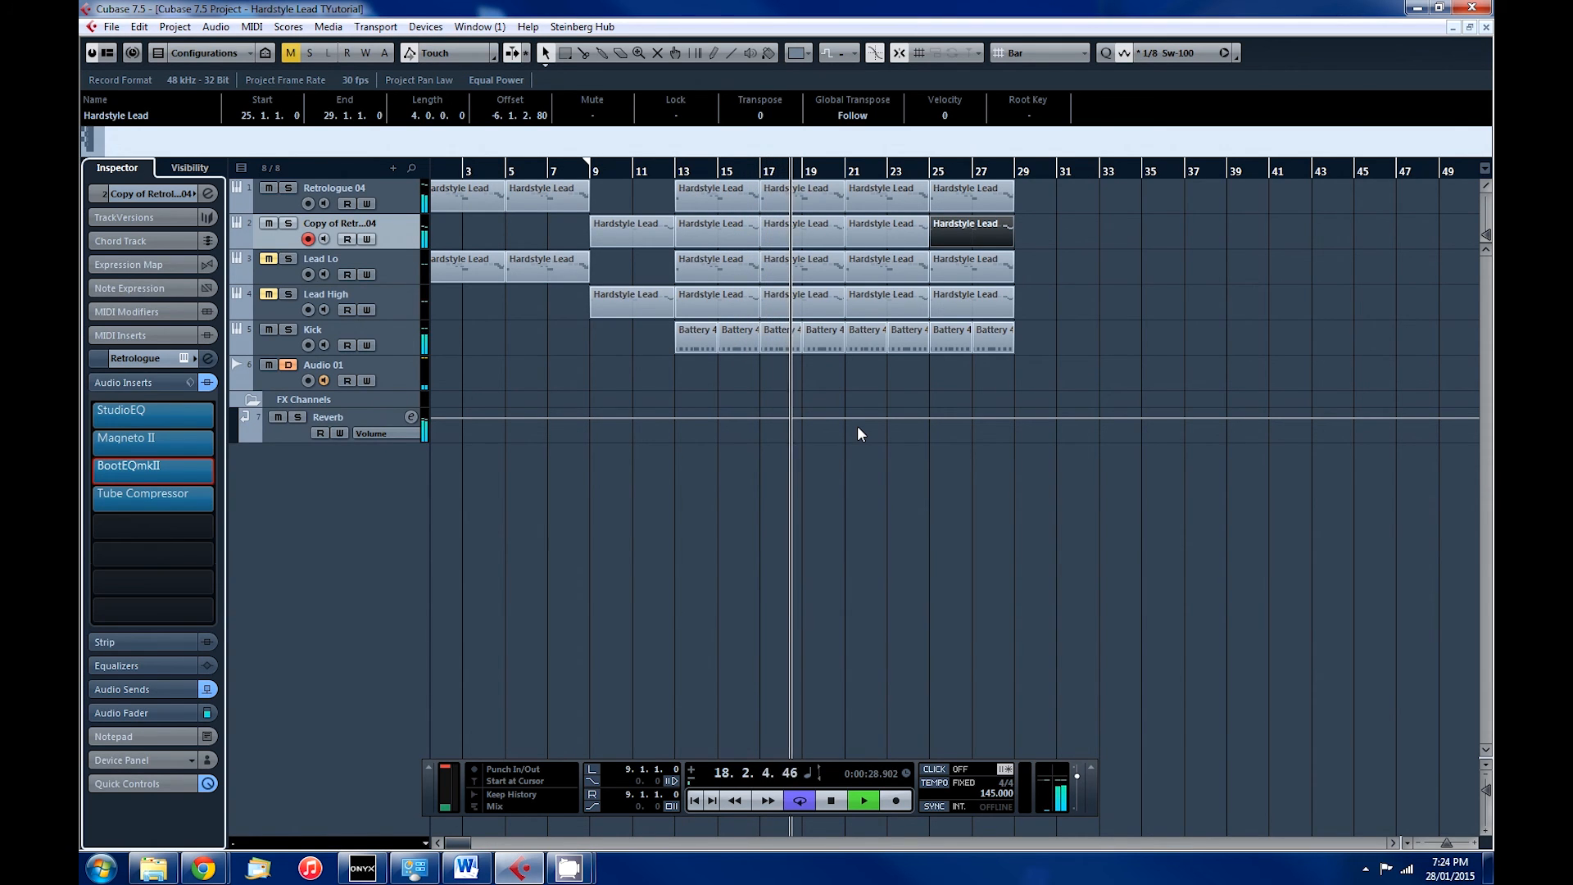
- Toggle the mutes of the two Retrologue tracks to compare them during playback, leave both unmuted and stop
left_click(268, 189)
left_click(269, 223)
left_click(269, 223)
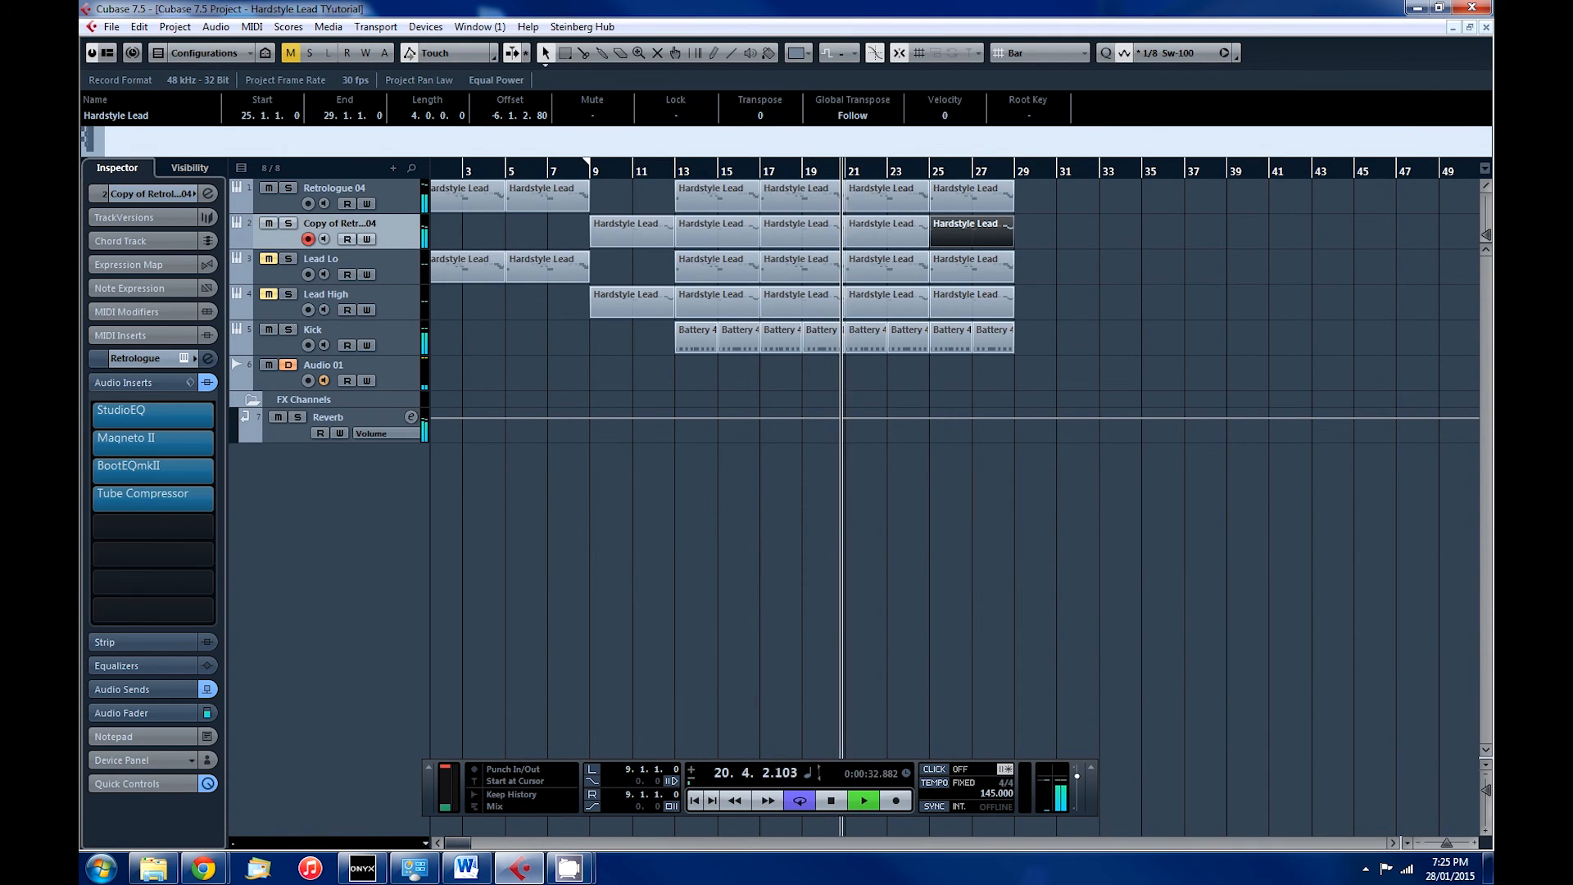
key("space")
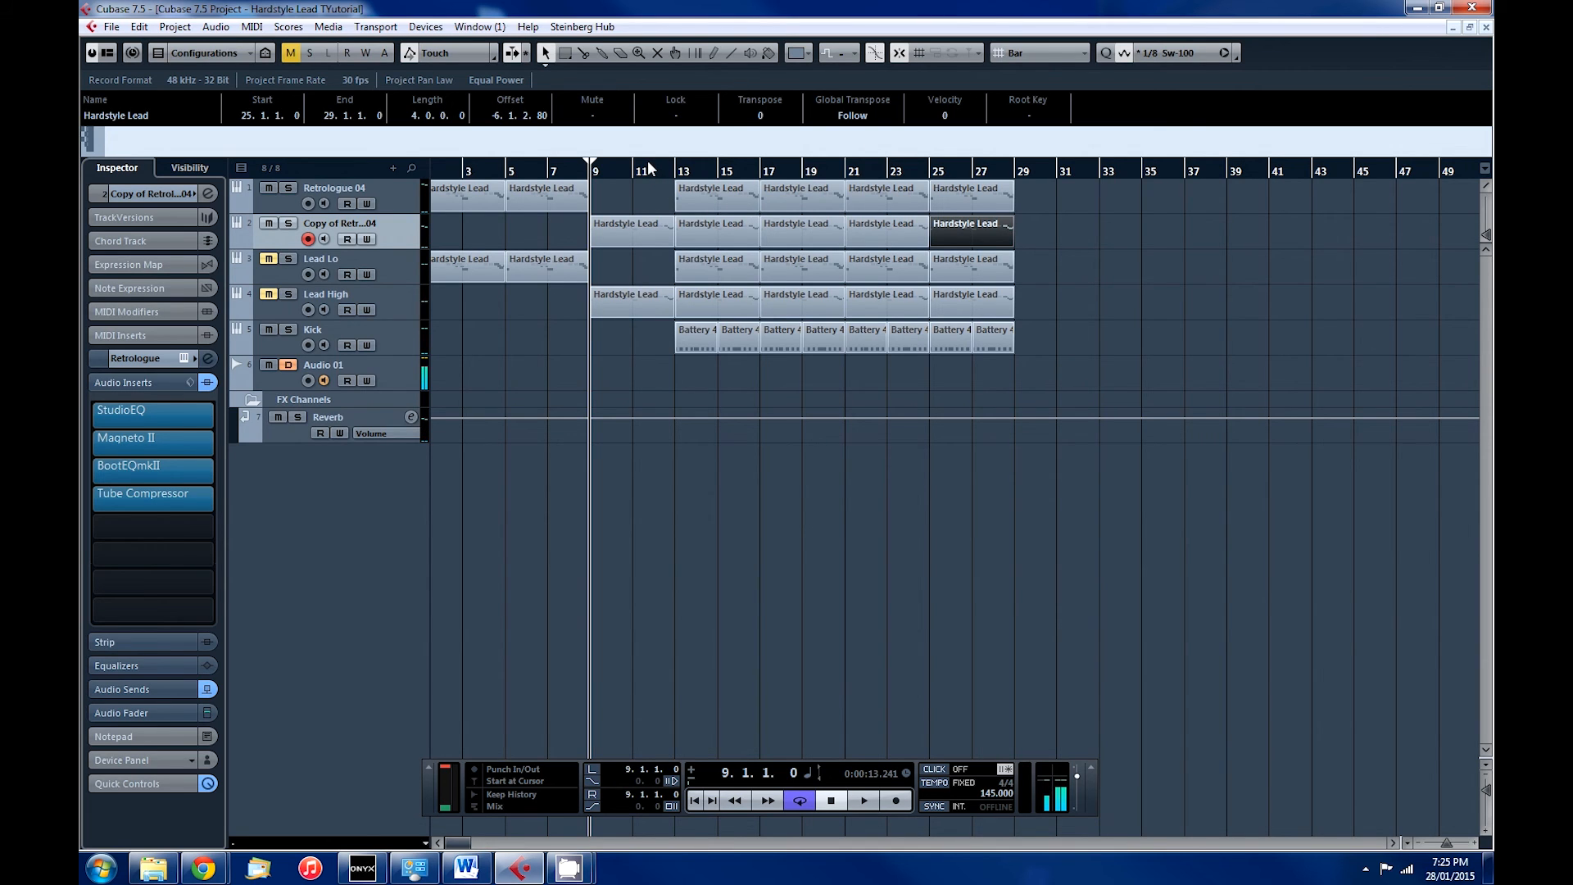
- Set the loop range from bar 1 to bar 9 and open the Retrologue 04 track's instrument
left_click_drag(434, 169, 582, 162)
left_click_drag(450, 168, 412, 180)
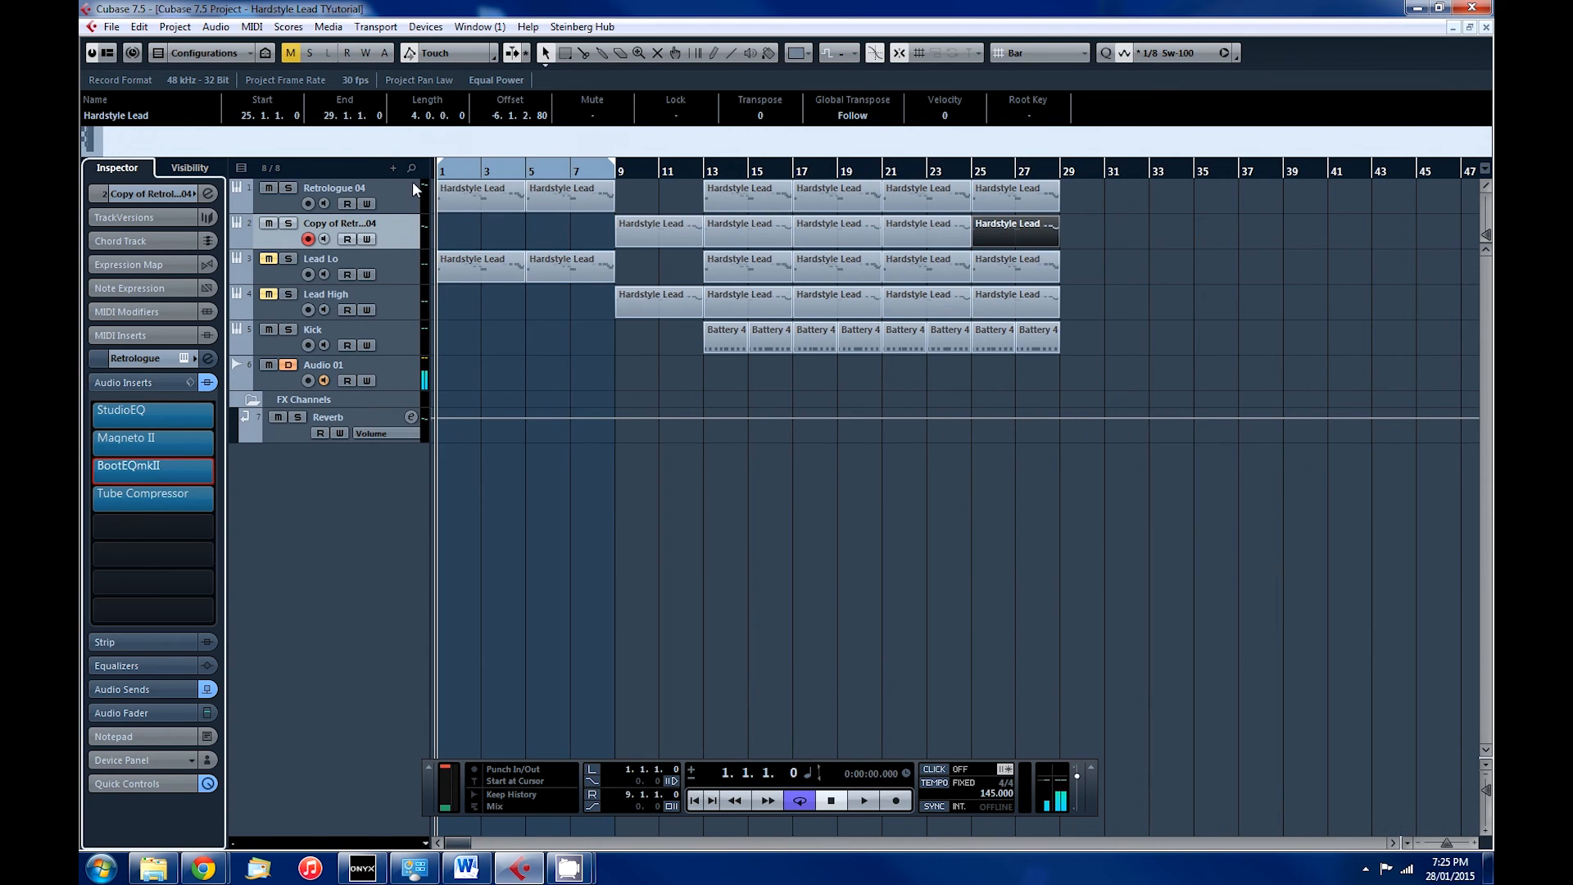
left_click(279, 206)
left_click(184, 359)
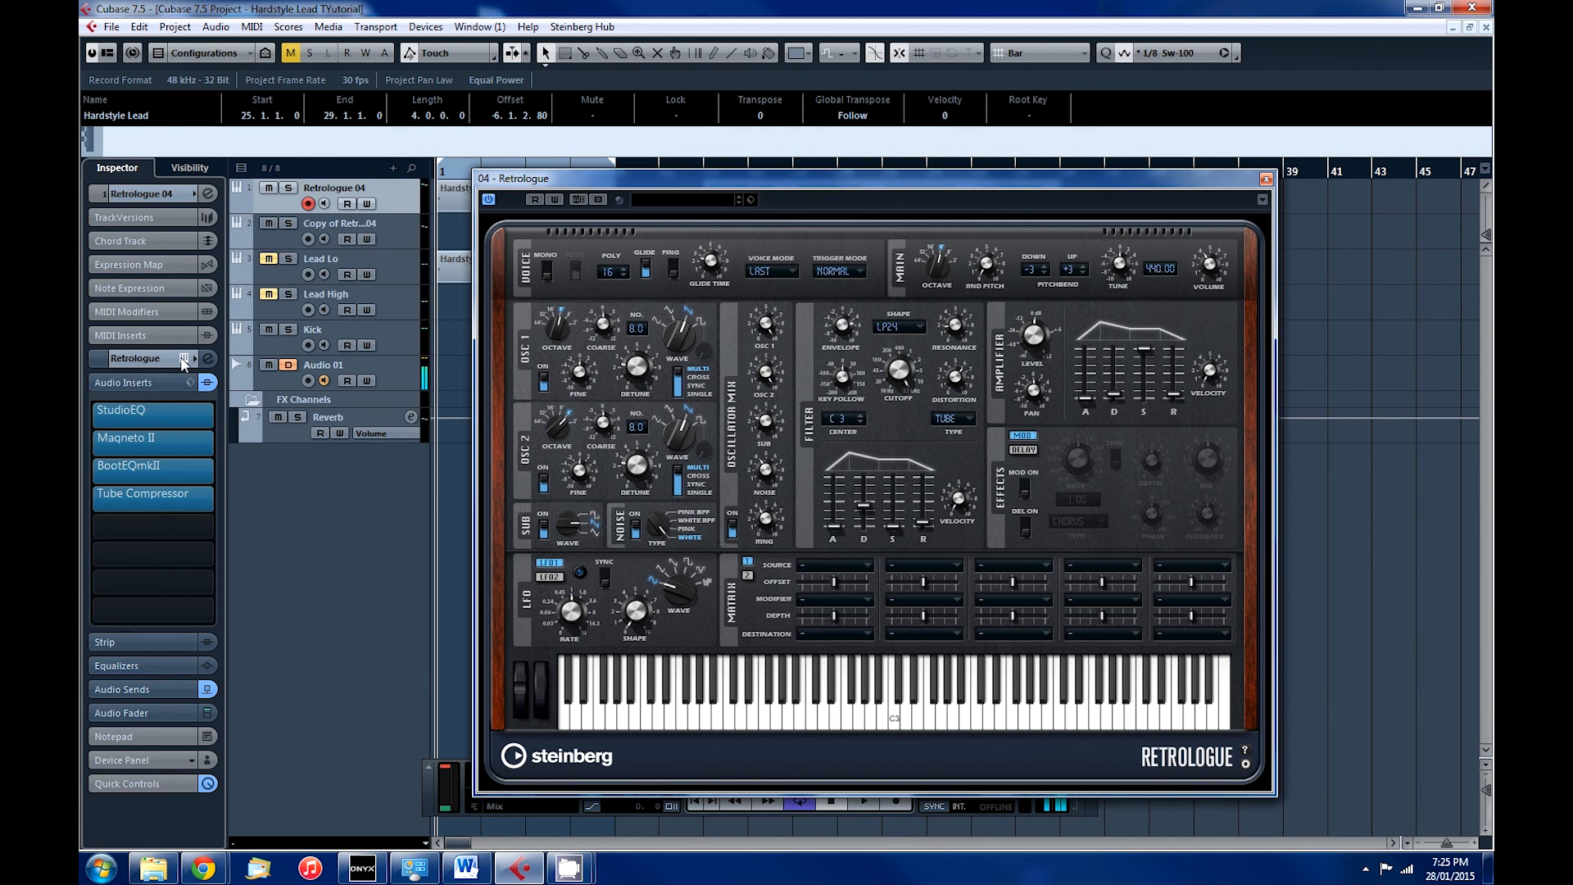
- Solo the Retrologue 04 track and briefly audition the loop with the instrument window moved clear
left_click(288, 189)
key("space")
left_click_drag(602, 172, 634, 100)
key("space")
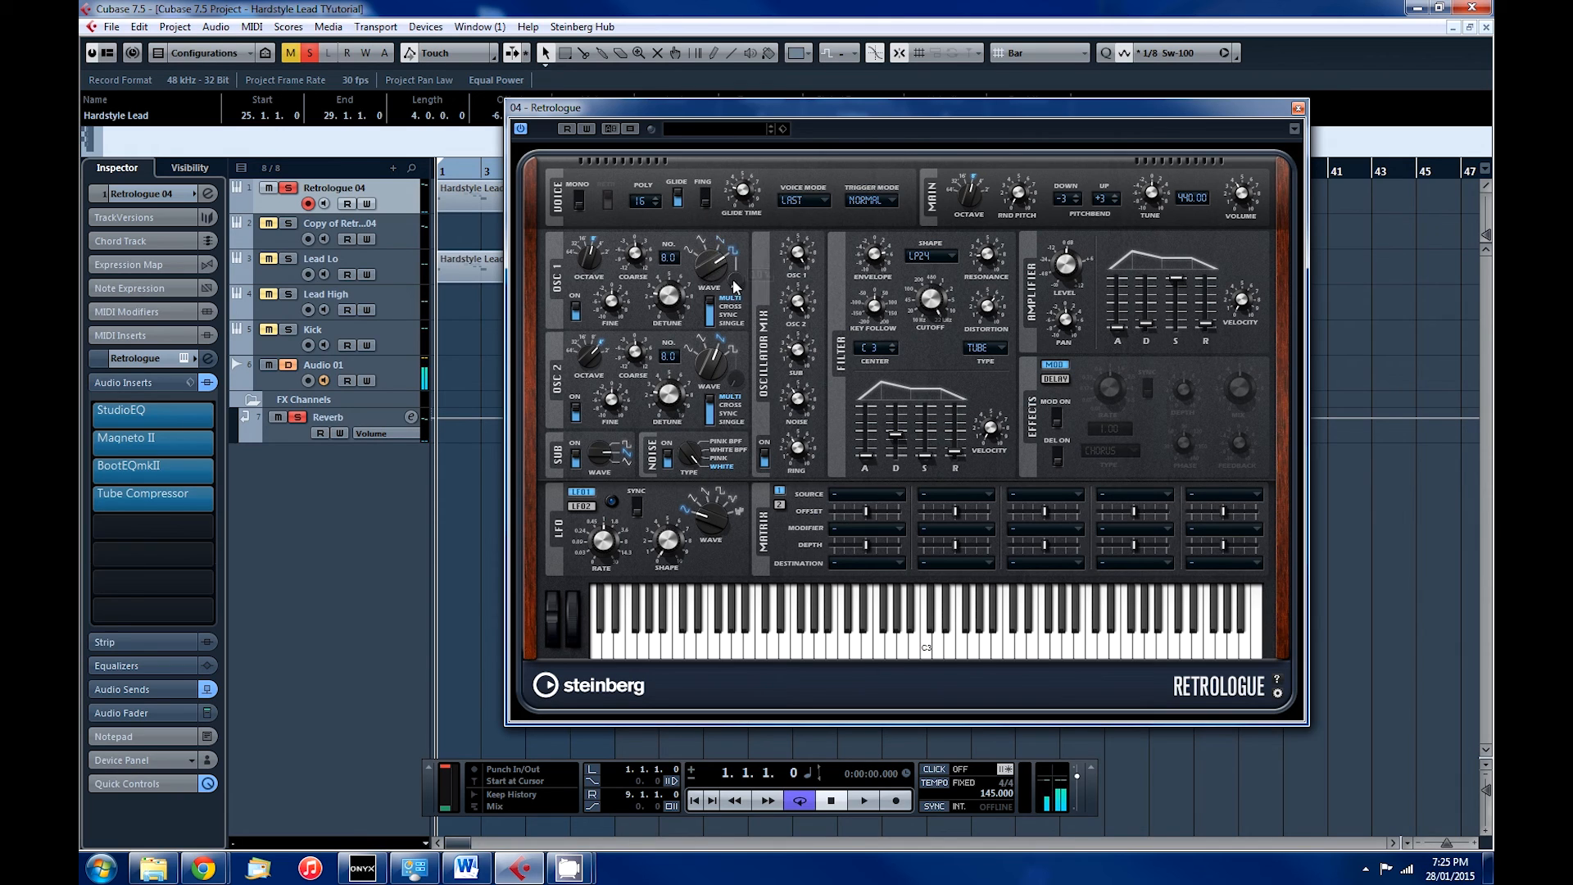
- Try different waves on OSC 1 and OSC 2 during playback and set OSC 2's wave shape to 49.5 %
mouse_move(732, 281)
mouse_move(744, 266)
left_mouse_down()
mouse_move(711, 291)
mouse_move(736, 274)
left_mouse_up()
mouse_move(739, 286)
key("space")
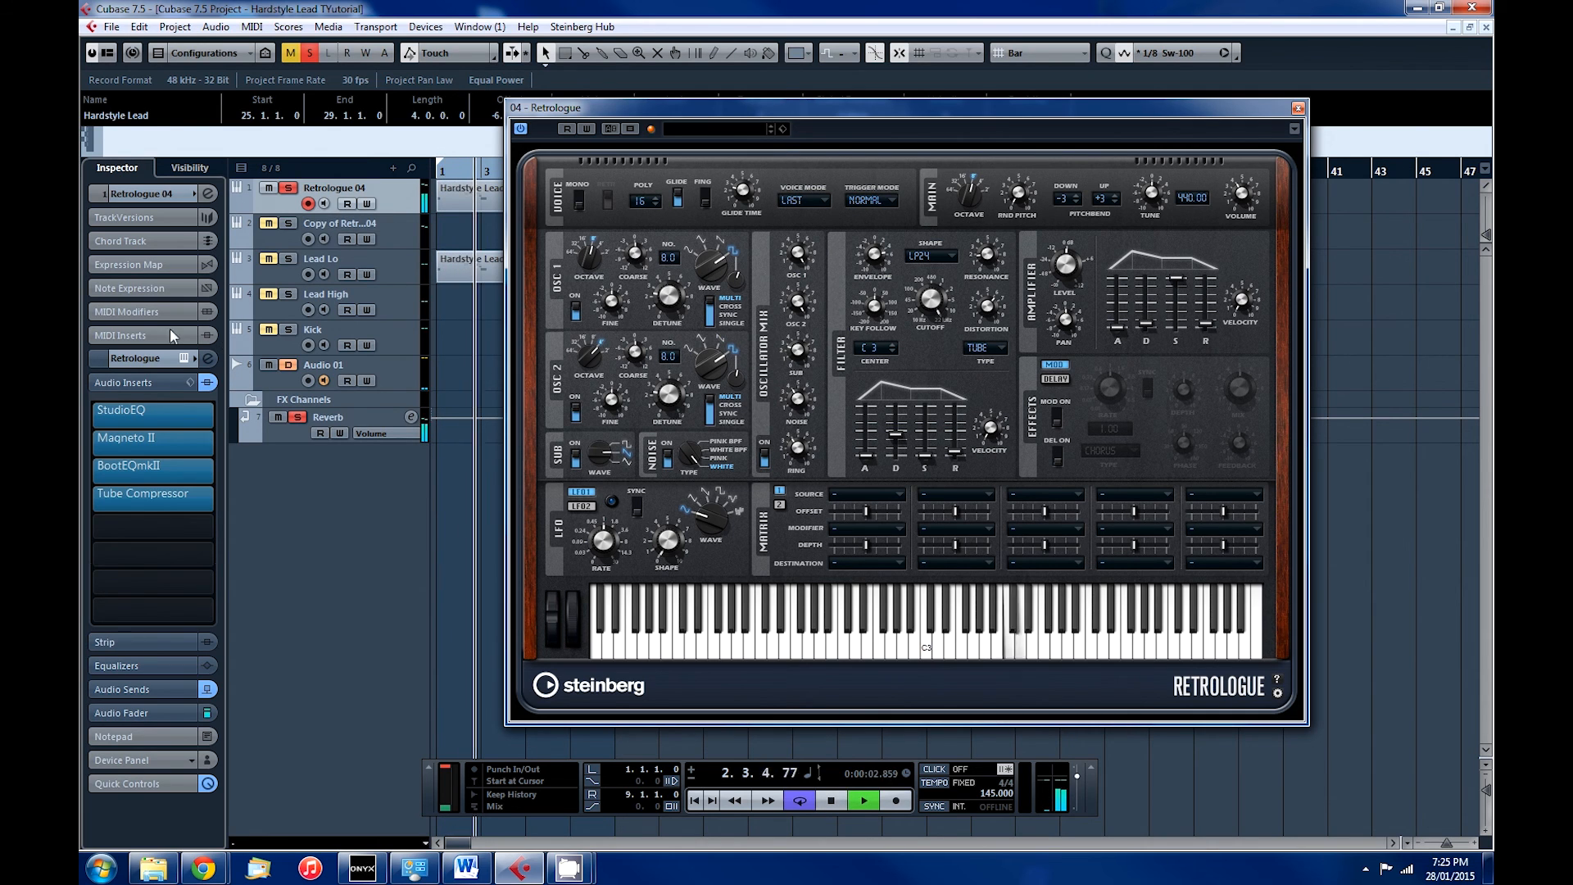
left_click(184, 359)
left_click(185, 360)
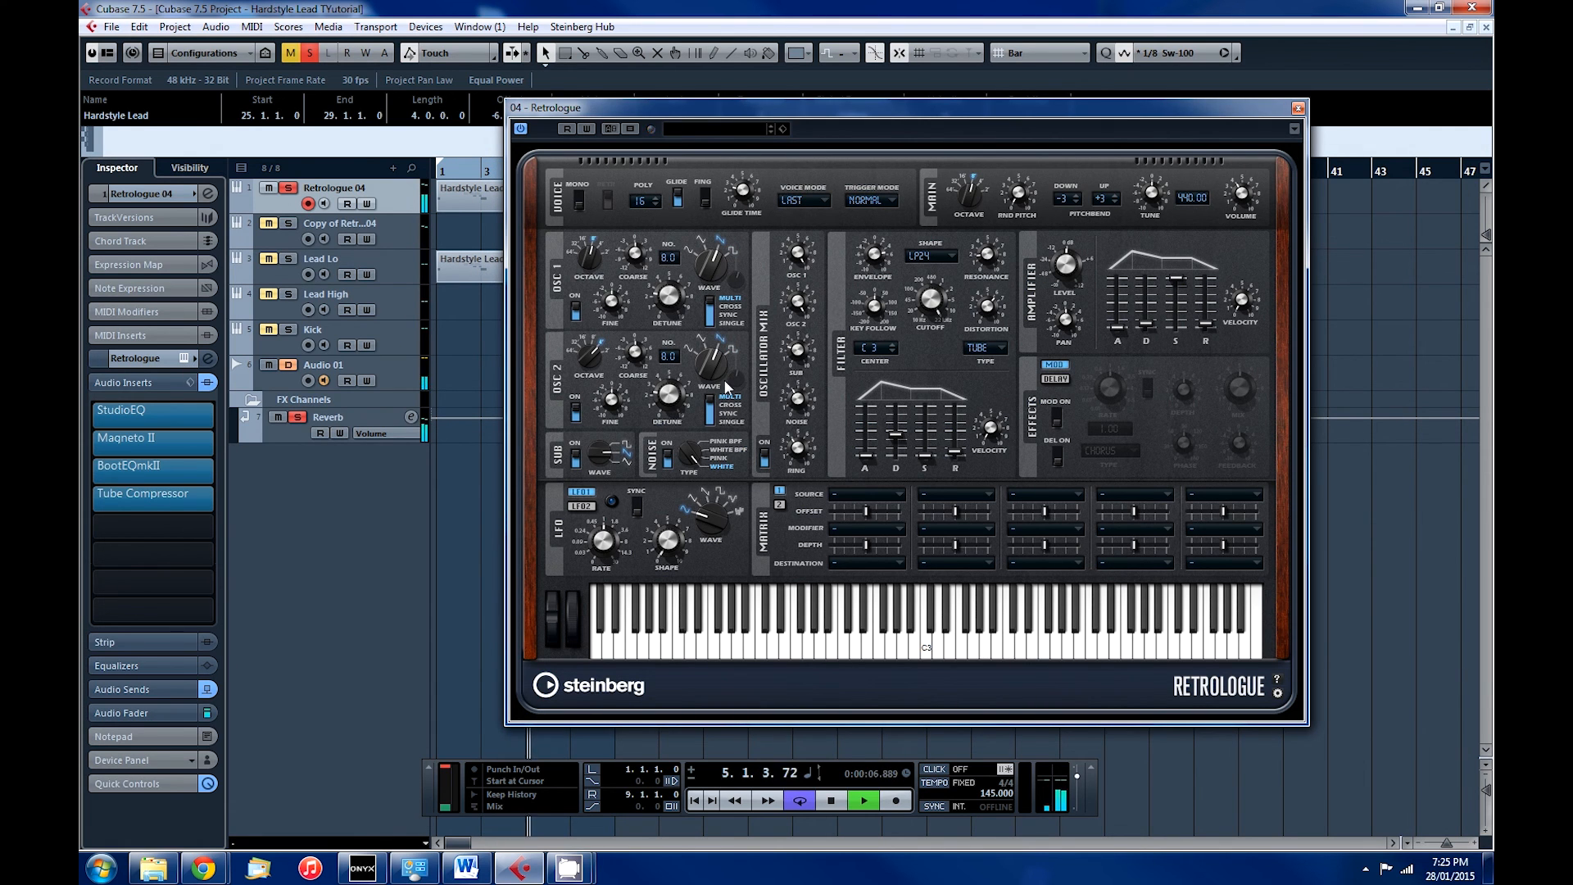
left_click_drag(705, 364, 711, 316)
left_click_drag(714, 261, 726, 170)
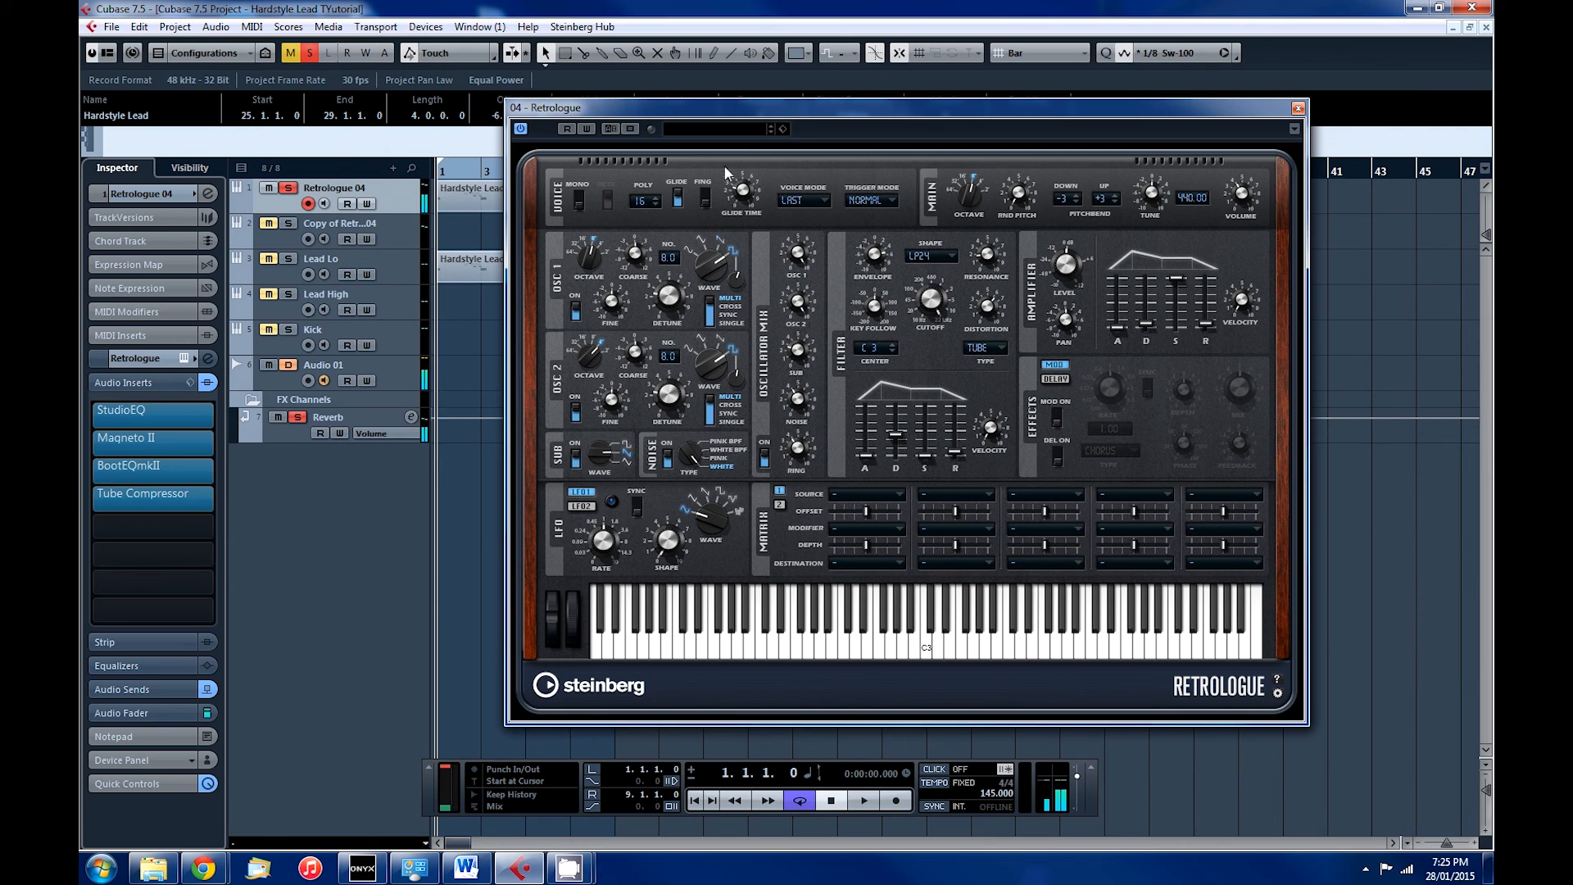
left_click_drag(735, 281, 732, 304)
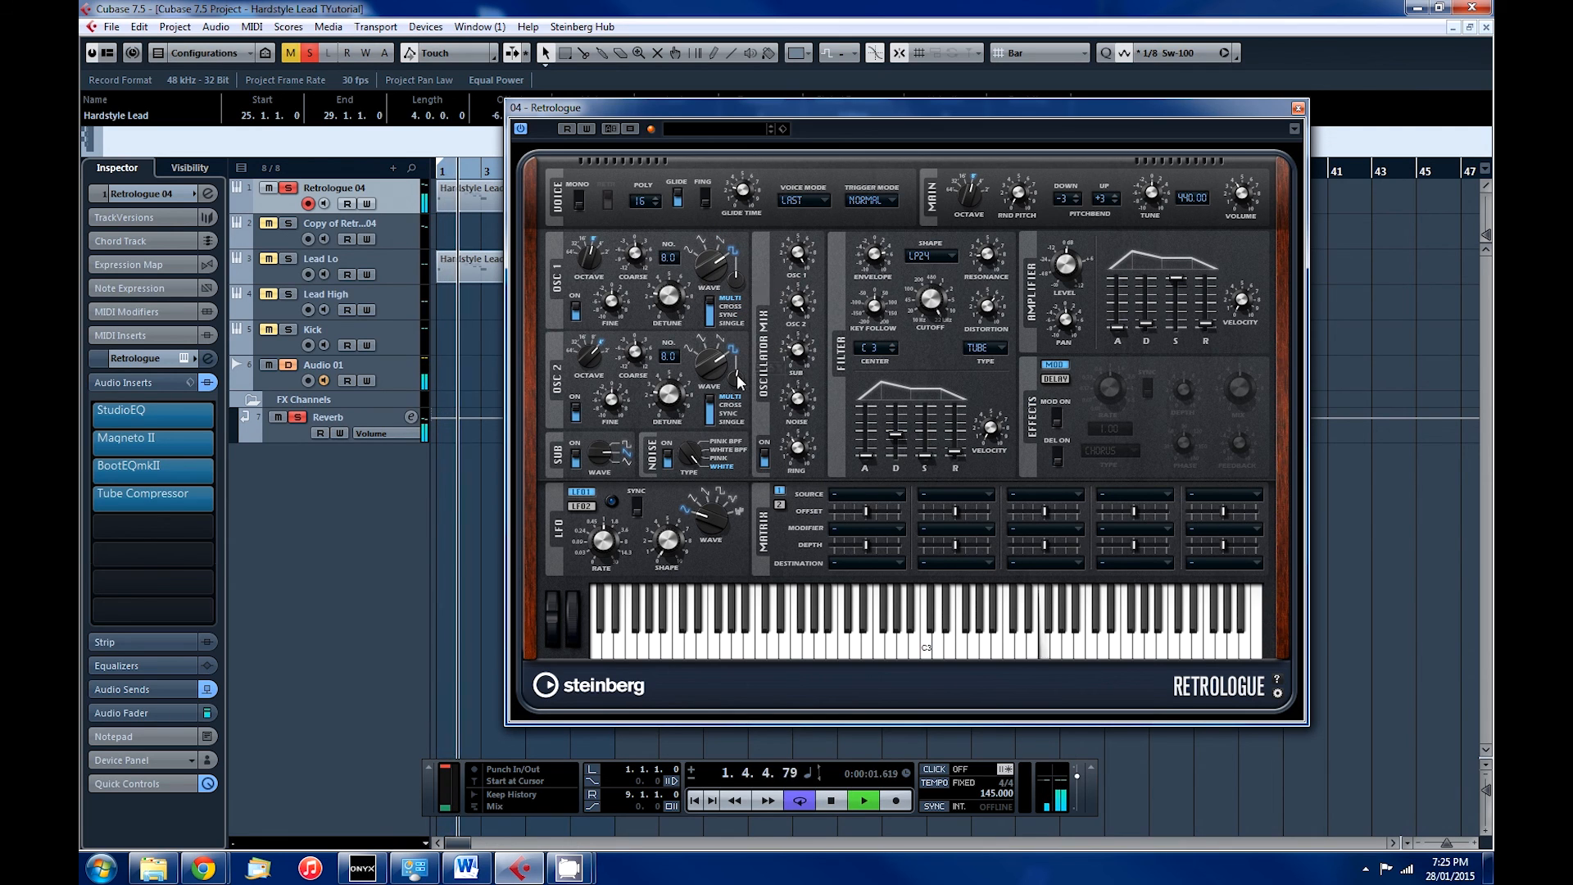
left_click_drag(737, 378, 737, 386)
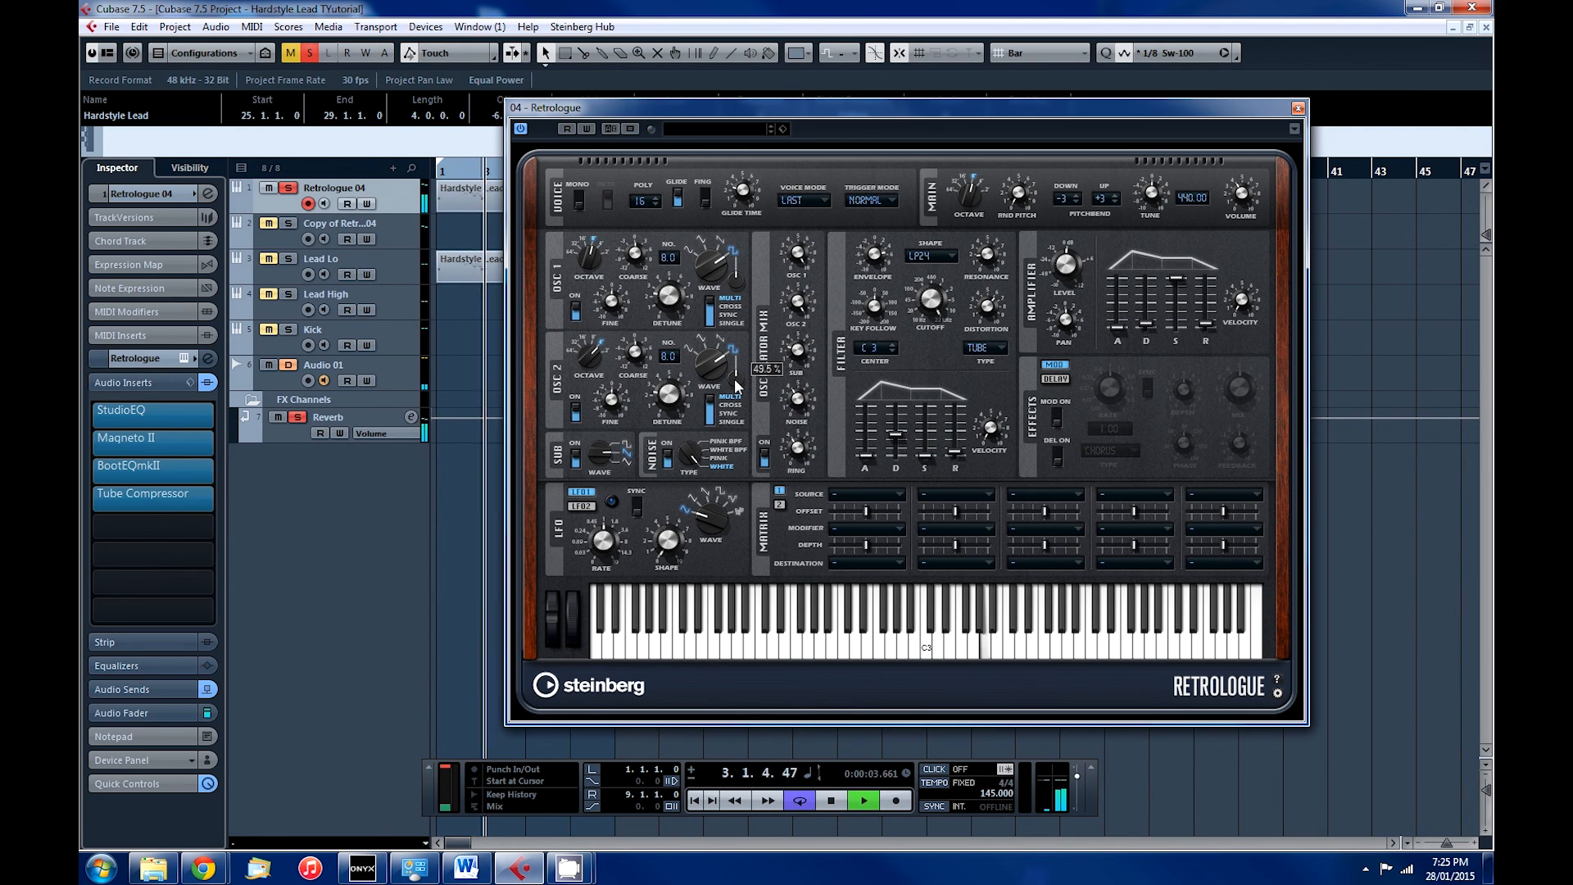
- Switch off the sub oscillator and set the detune to 36 cents on OSC 2 and 30 cents on OSC 1 while auditioning
left_click(575, 464)
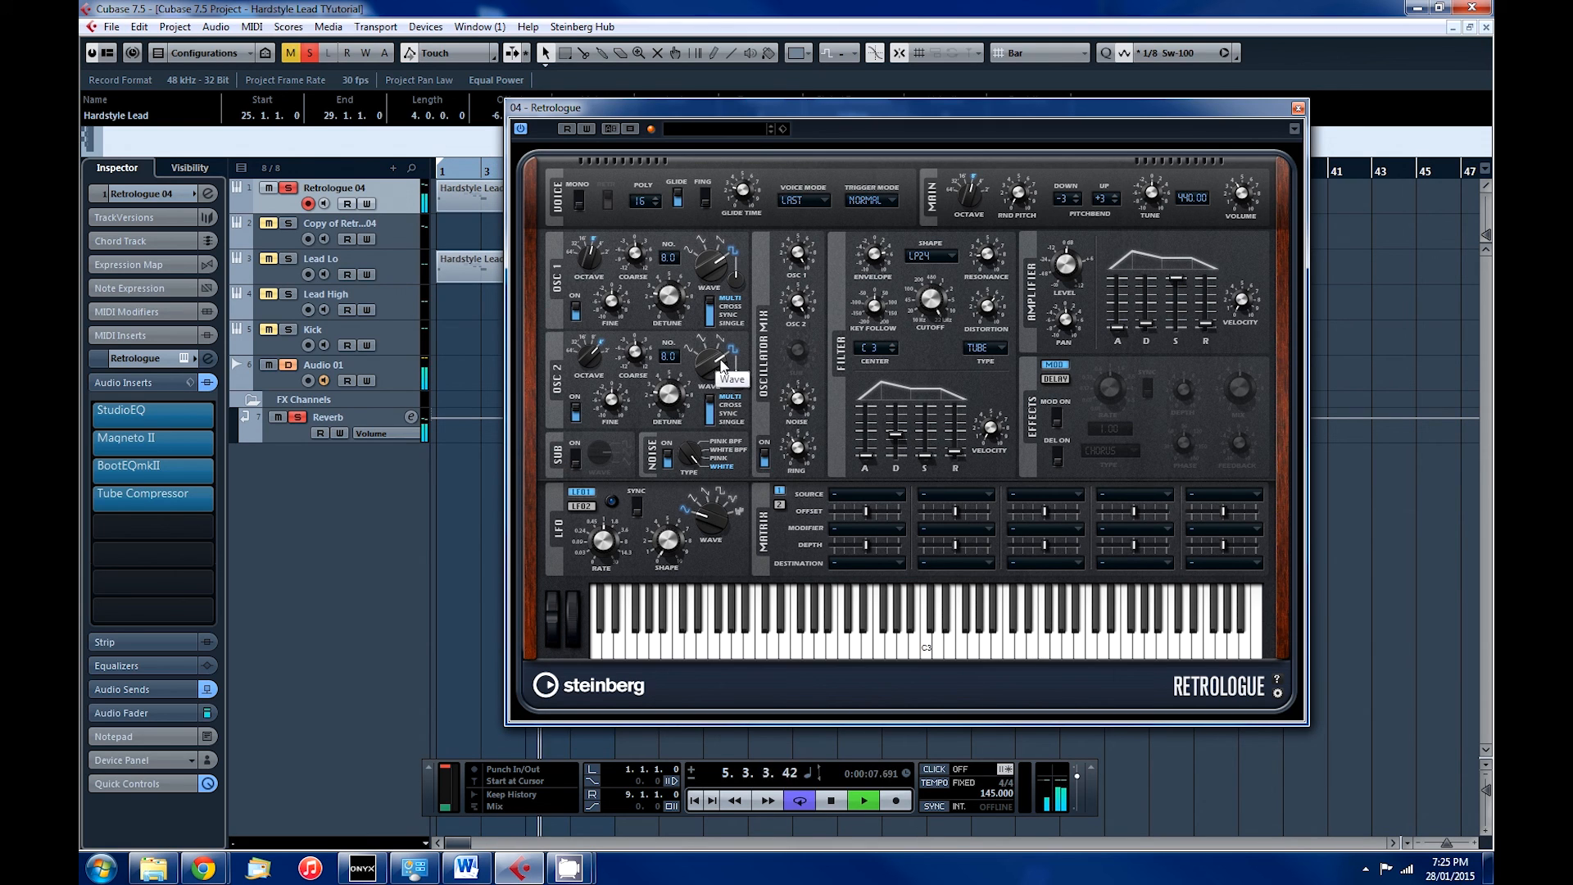
key("space")
left_click_drag(669, 405, 670, 387)
left_click_drag(667, 306, 667, 291)
key("space")
mouse_move(666, 411)
left_mouse_down()
mouse_move(665, 384)
mouse_move(661, 403)
left_mouse_up()
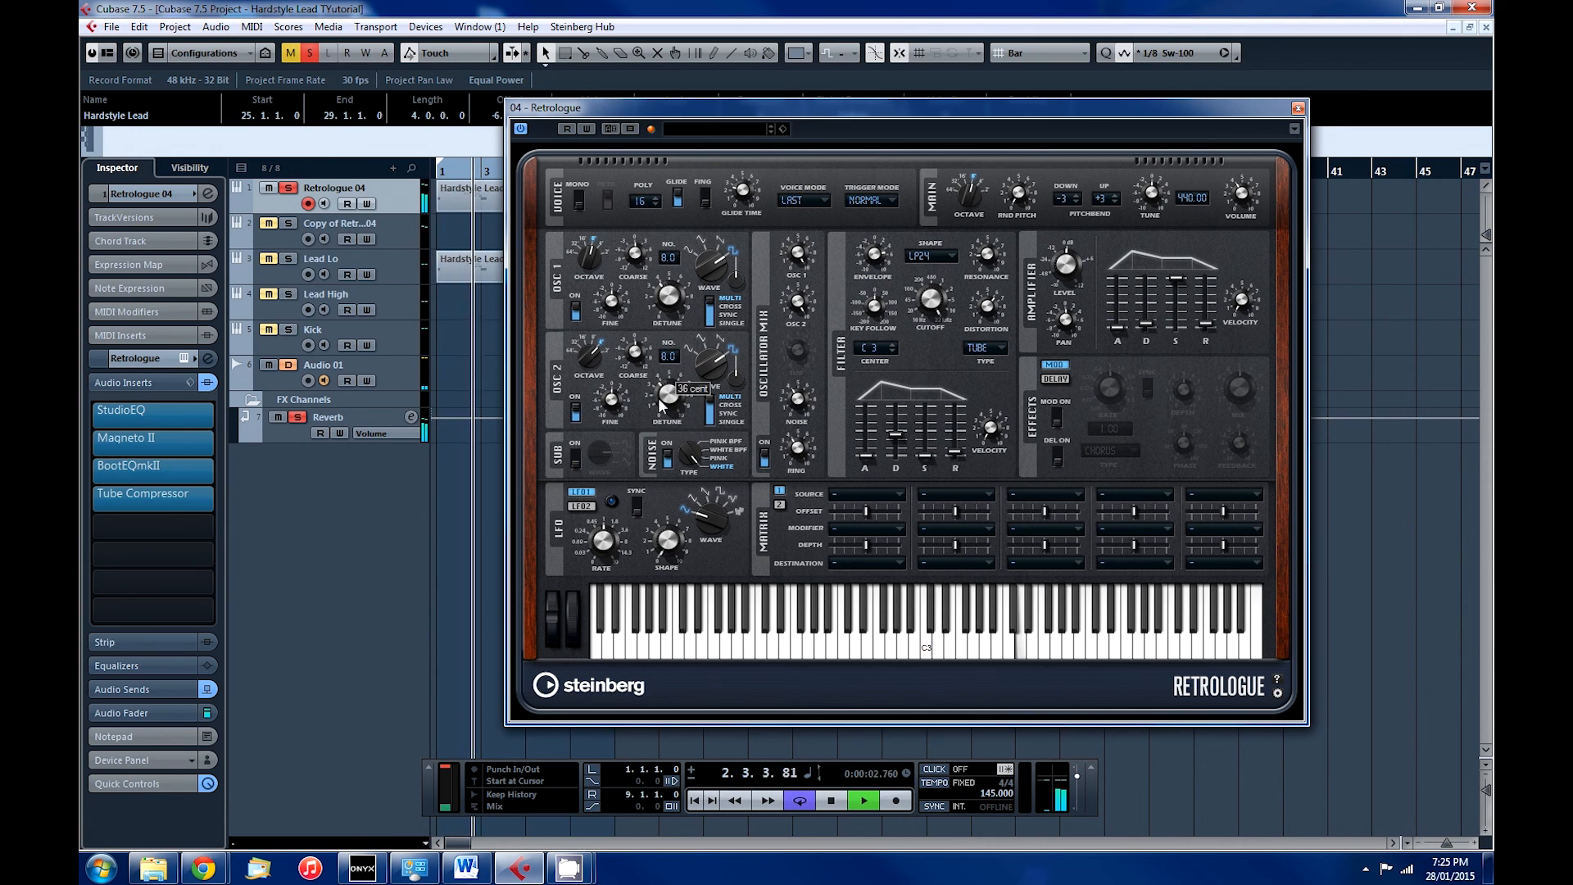
left_click_drag(655, 327, 658, 311)
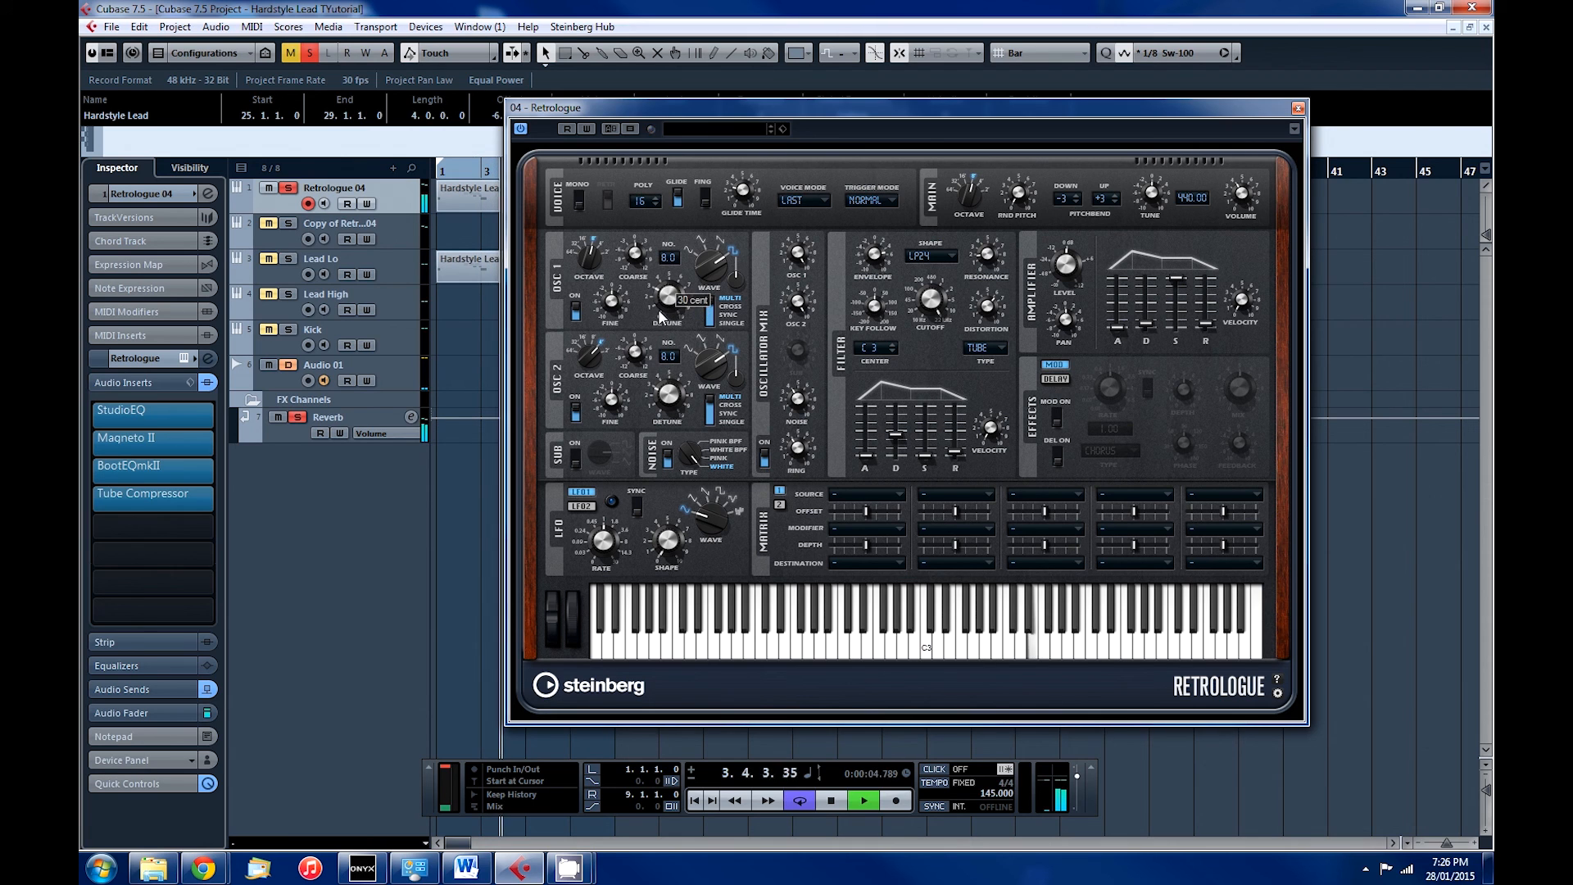
key("space")
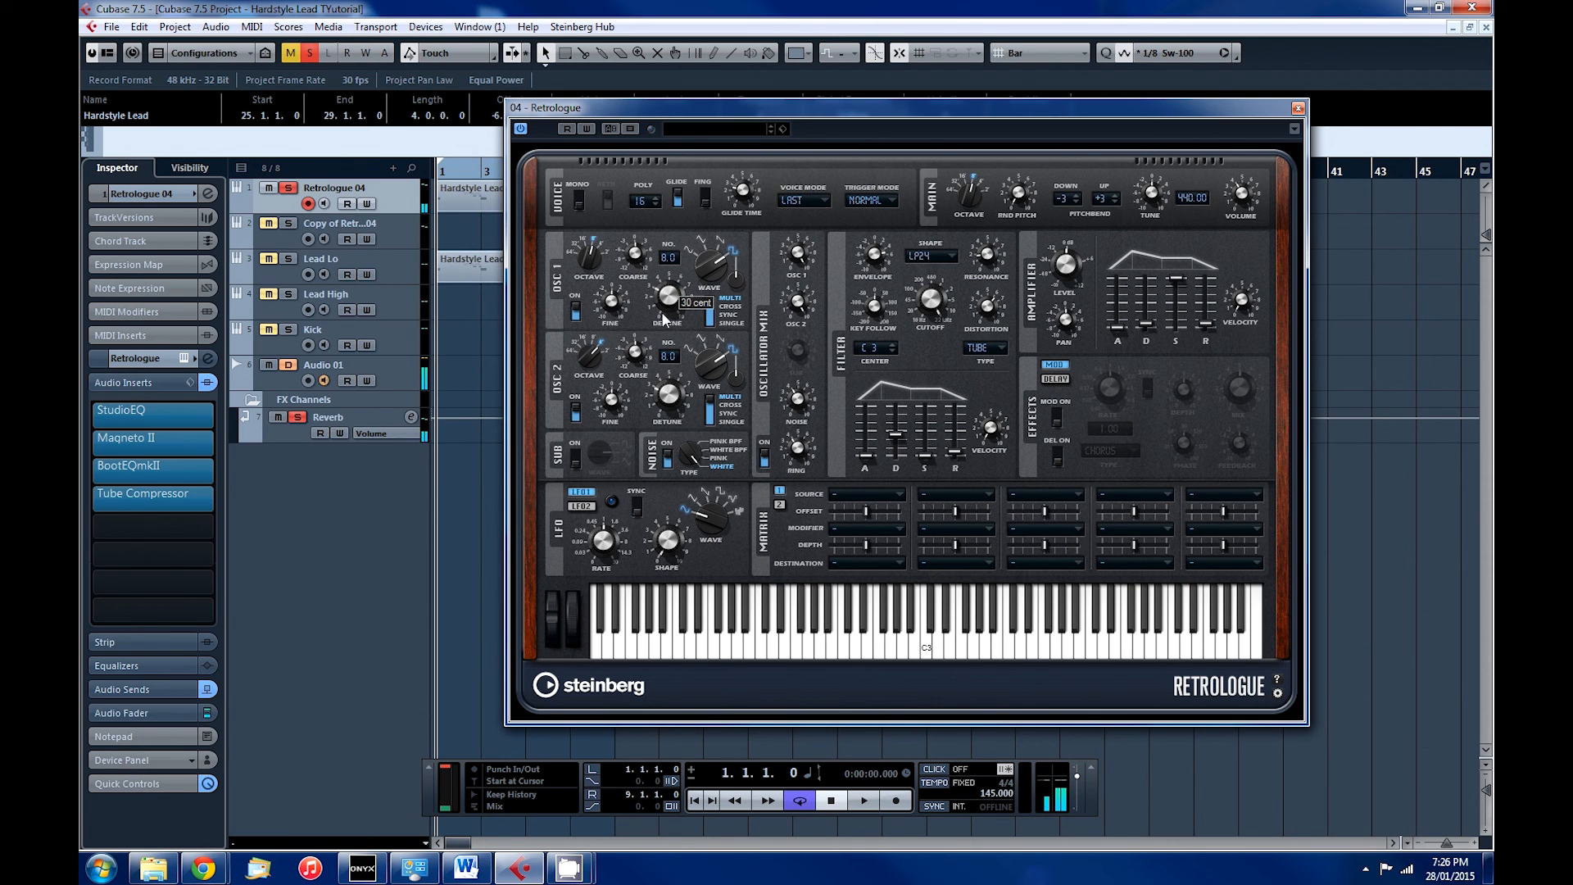
- Try OSC 2 in Cross mode during playback, changing its wave and setting its shape to 29.5 %
mouse_move(620, 300)
left_click(710, 406)
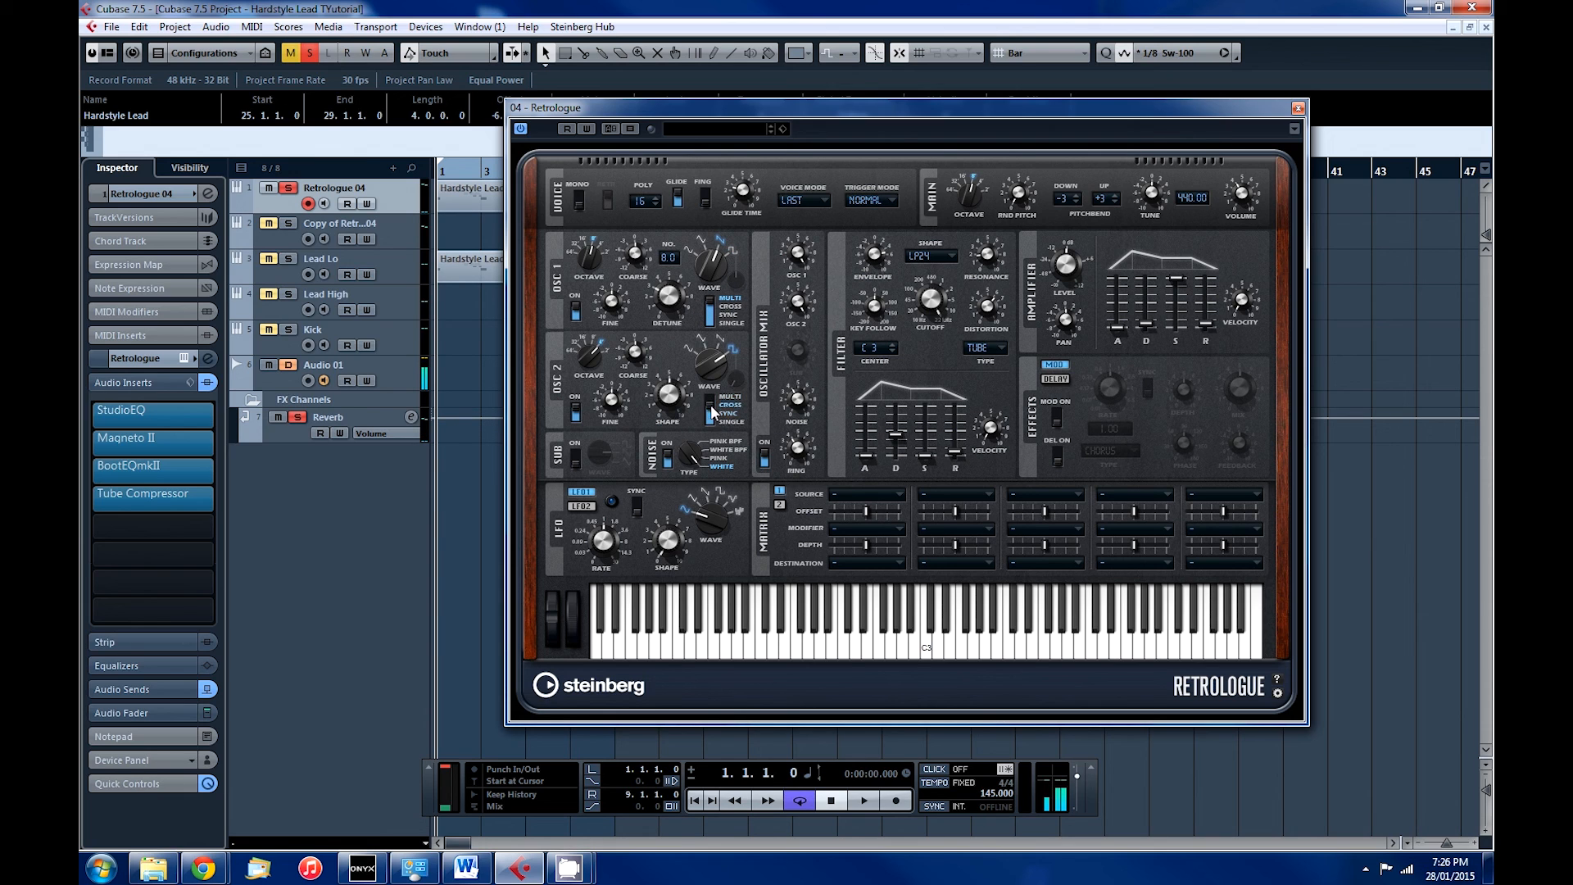
key("space")
mouse_move(668, 385)
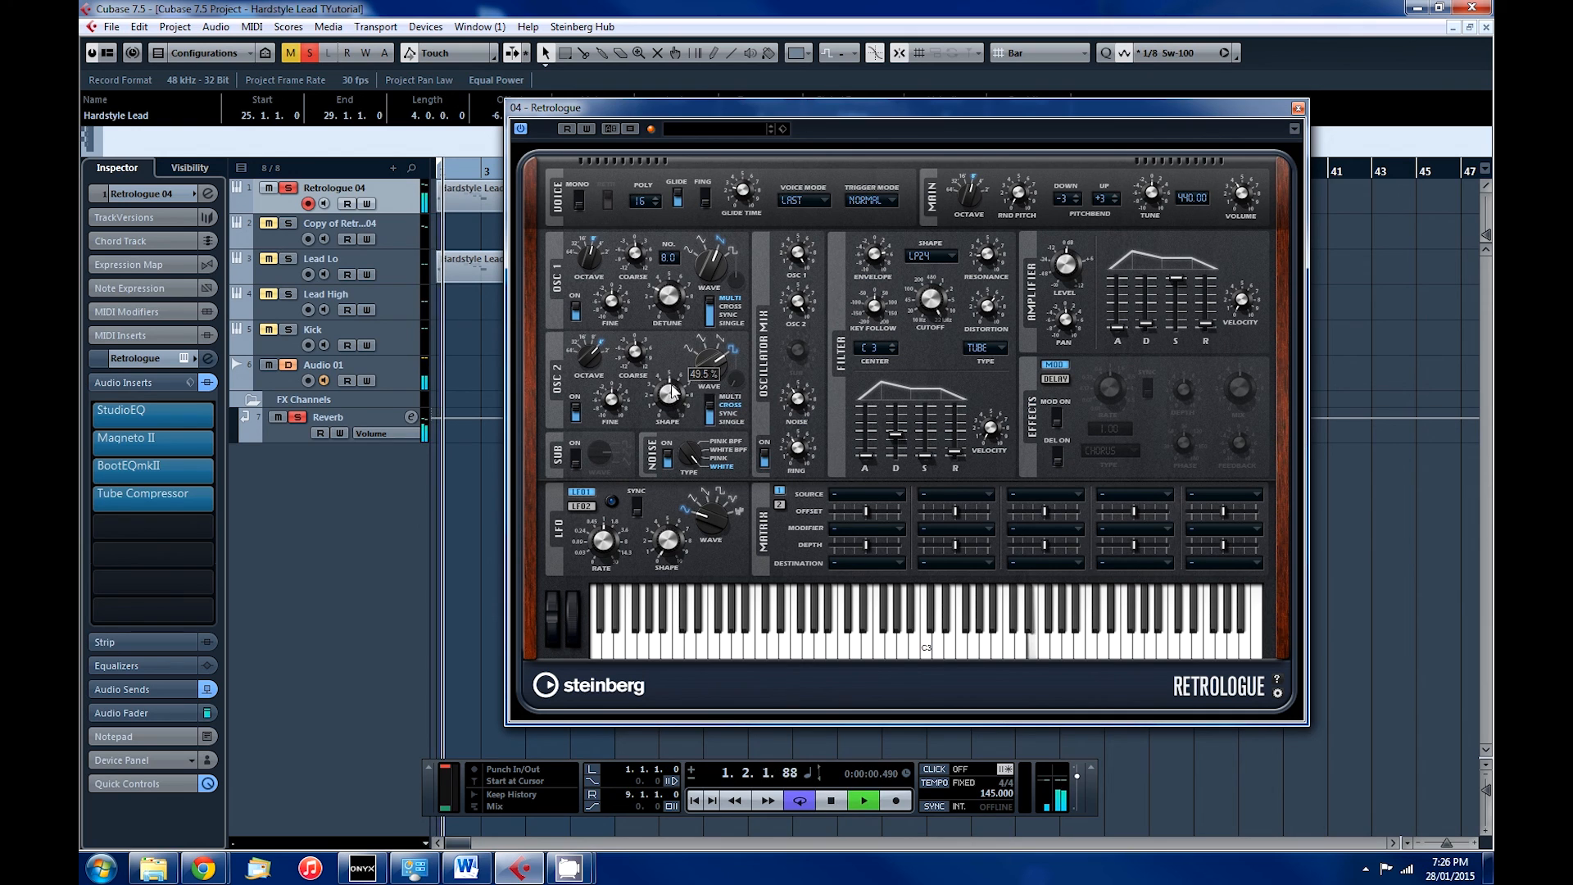
left_click_drag(719, 361, 715, 375)
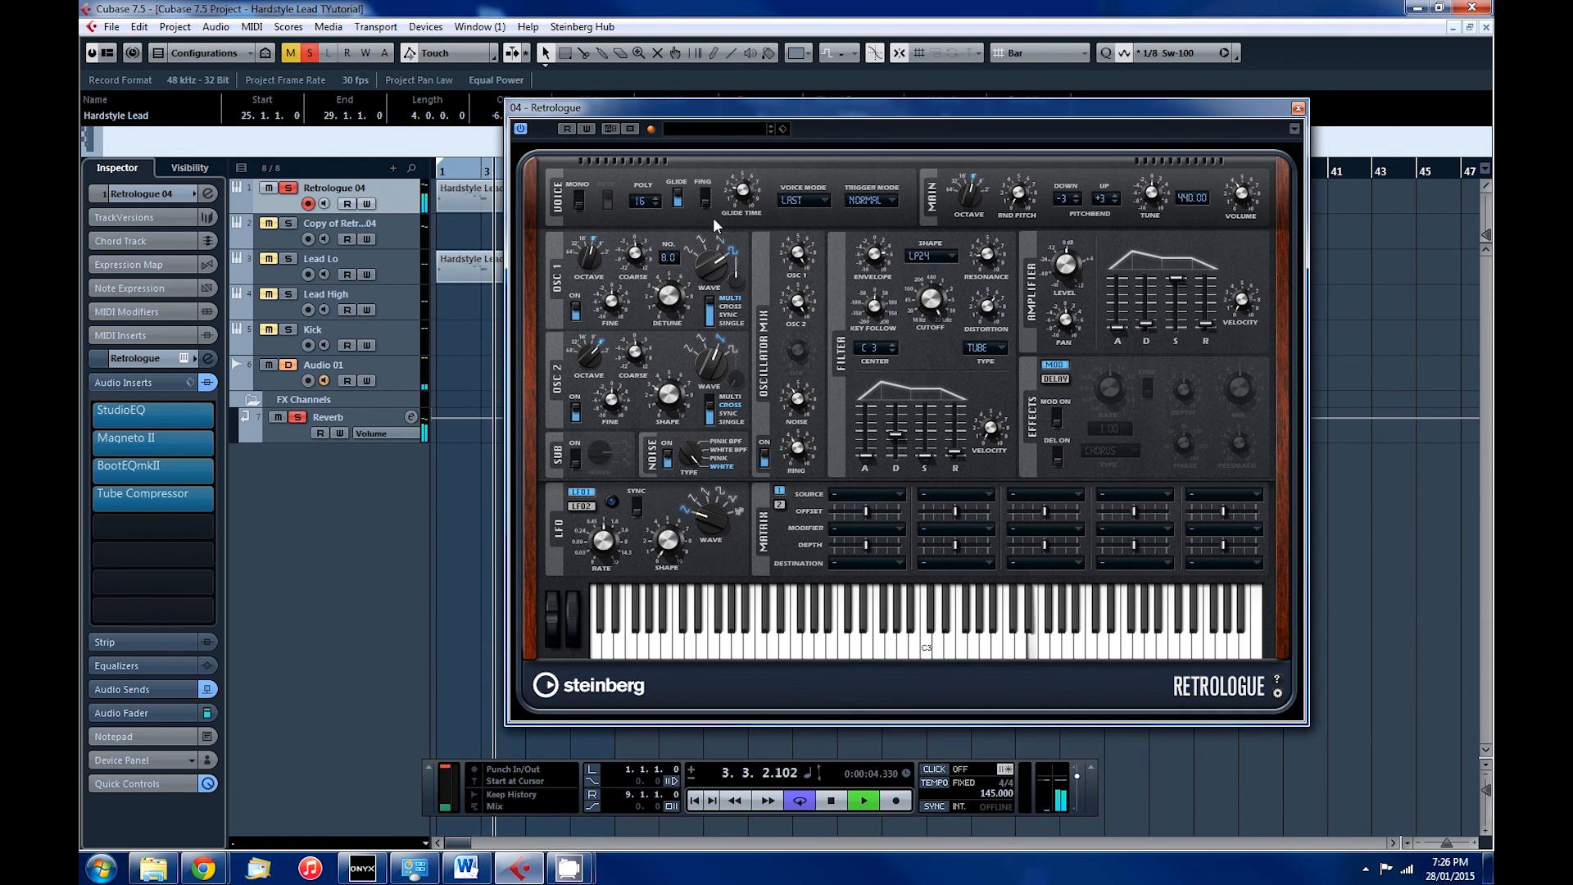
mouse_move(670, 401)
left_click_drag(671, 407, 672, 379)
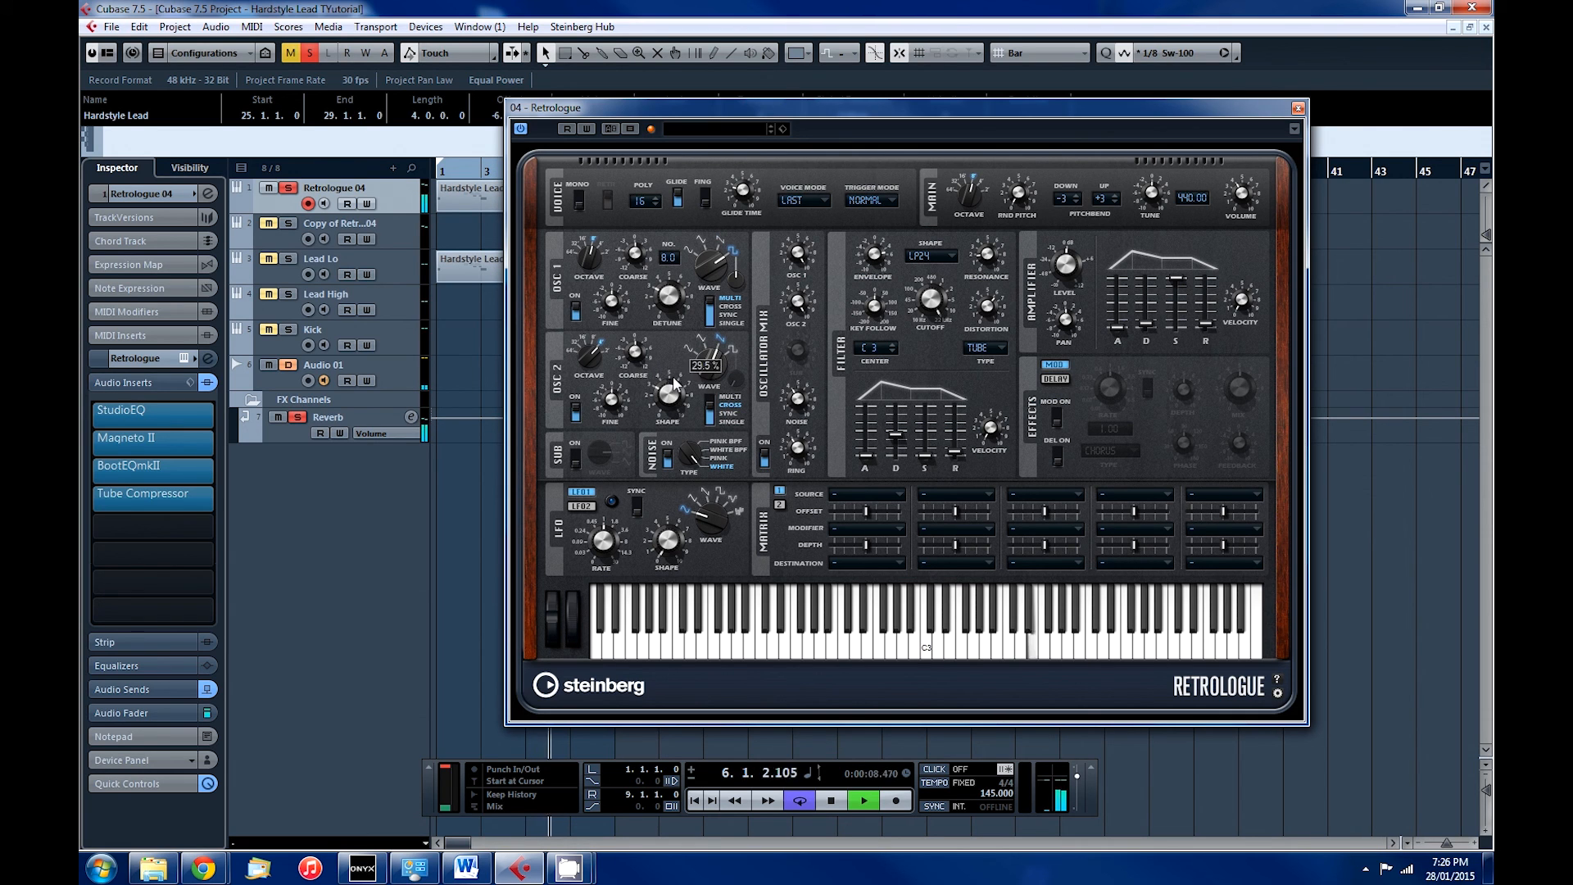
- Adjust OSC 1's detune to 23 cents, stop playback and return OSC 2 to Multi mode
mouse_move(666, 320)
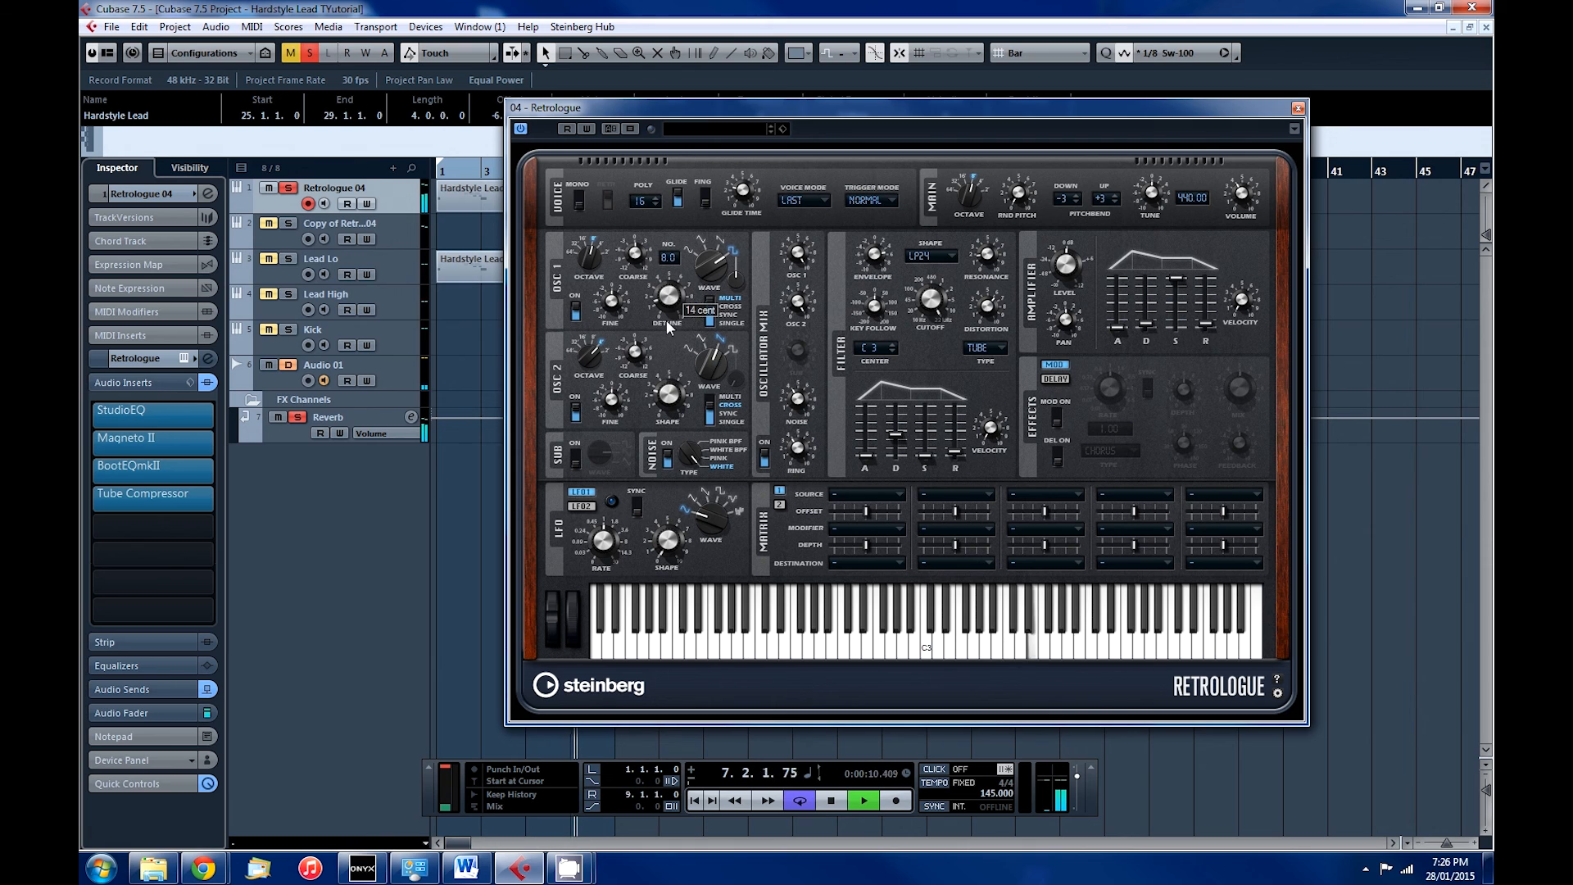
mouse_move(666, 320)
left_mouse_down()
mouse_move(670, 391)
mouse_move(670, 296)
left_mouse_up()
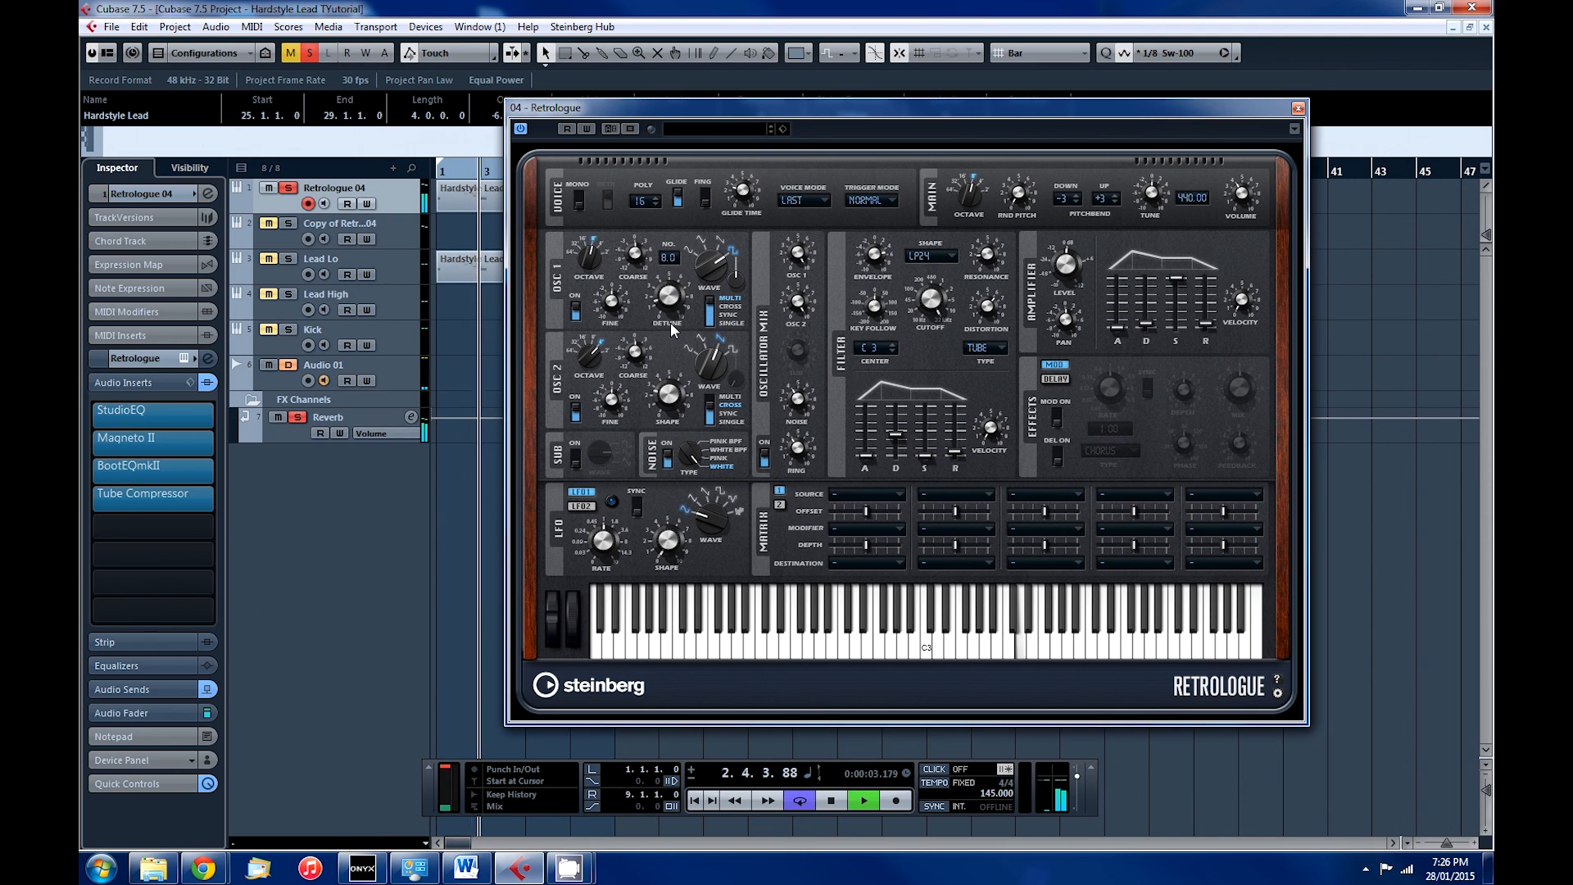
key("space")
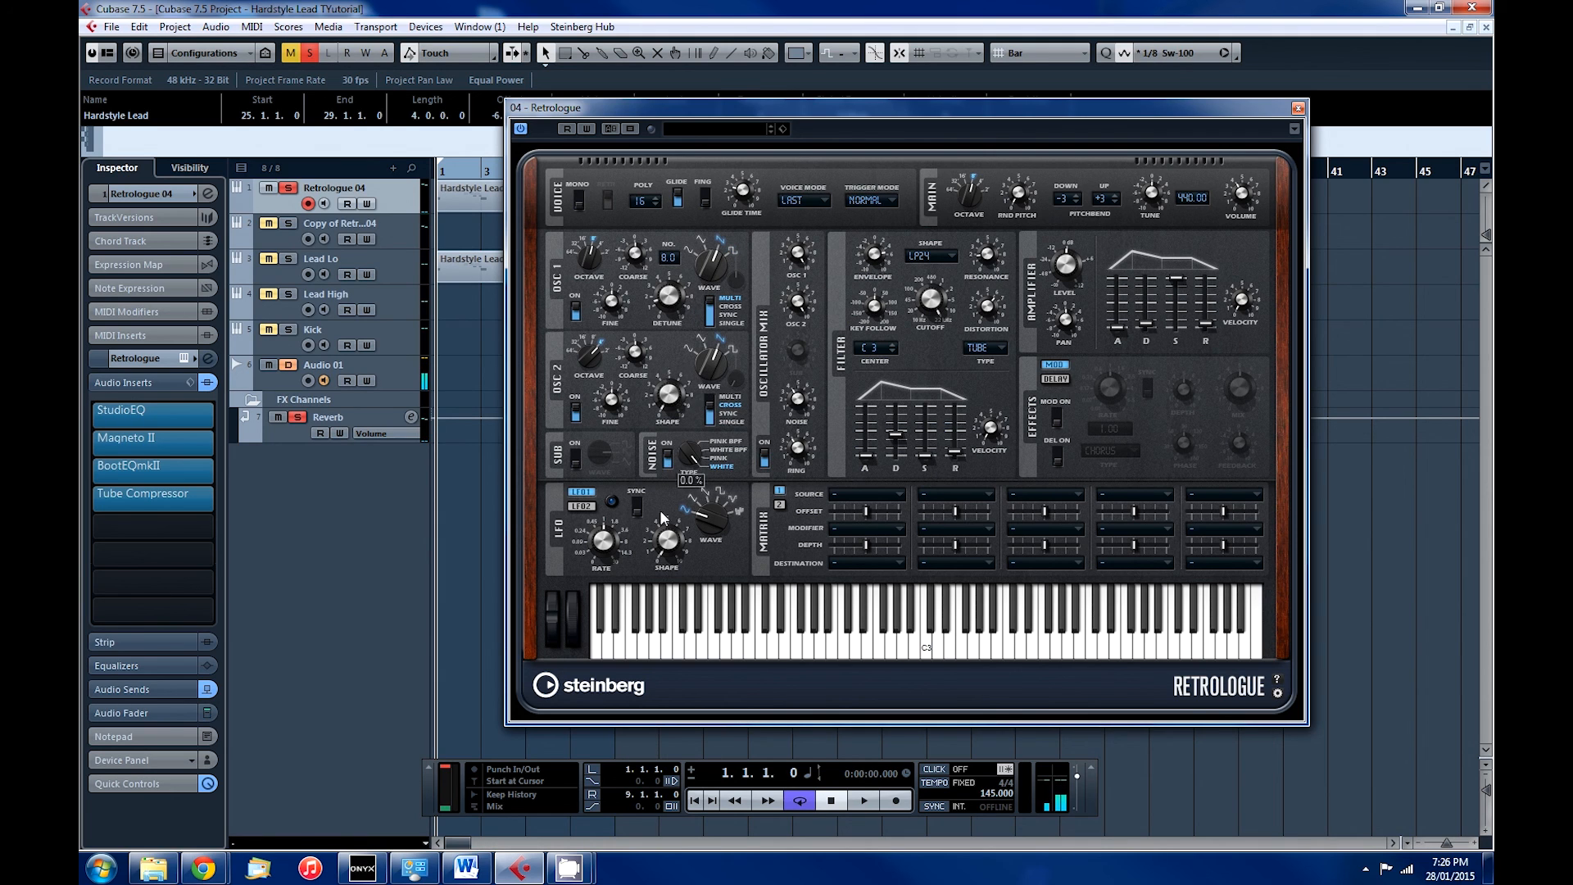
left_click(718, 395)
mouse_move(675, 394)
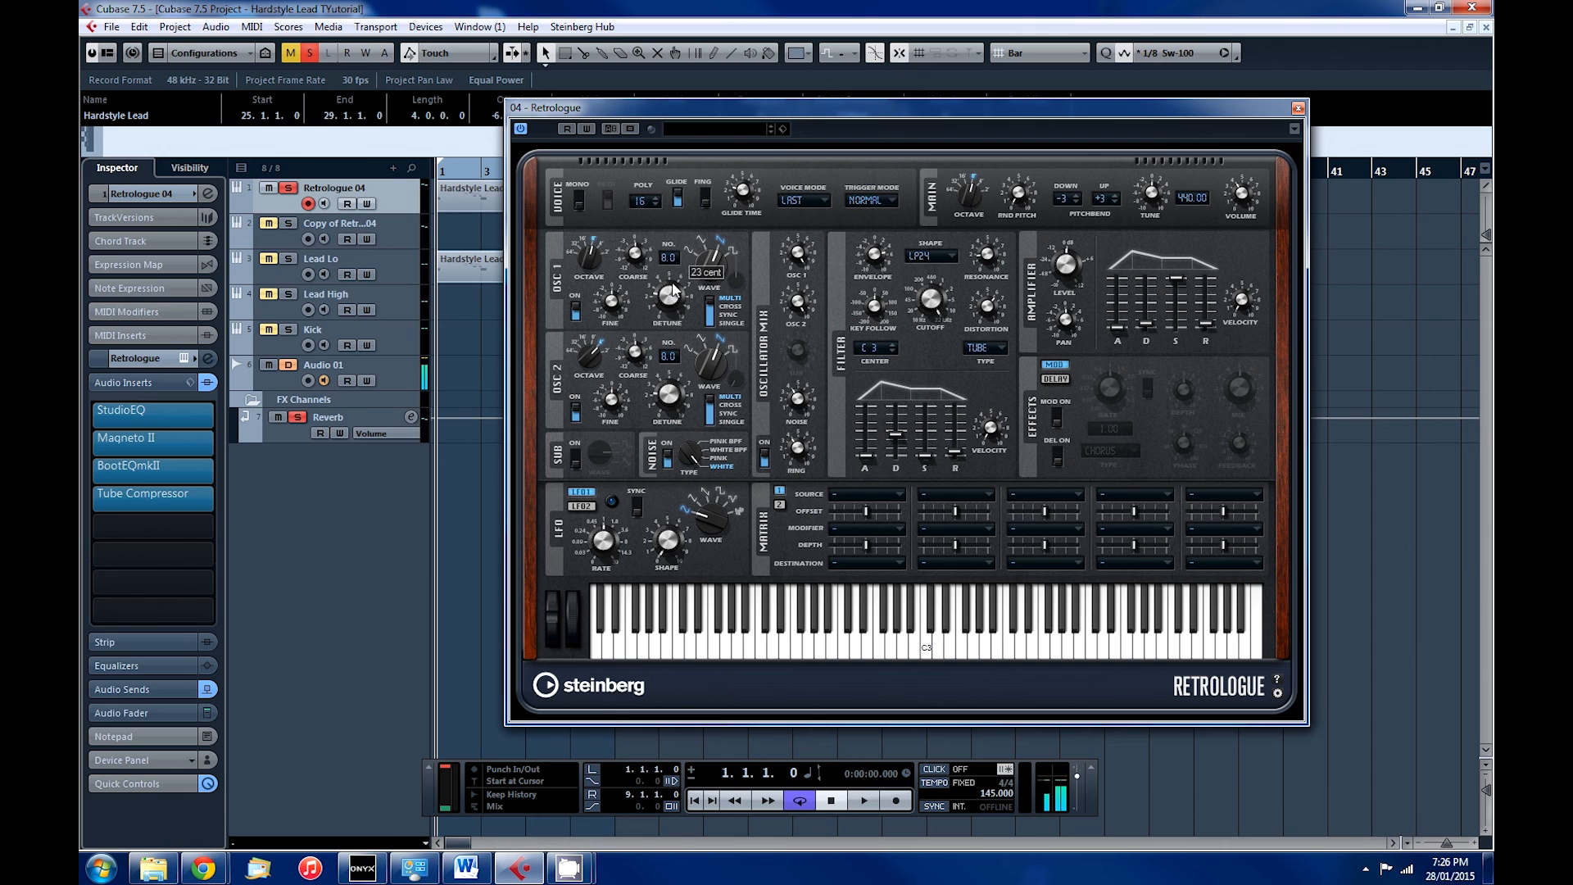
mouse_move(635, 377)
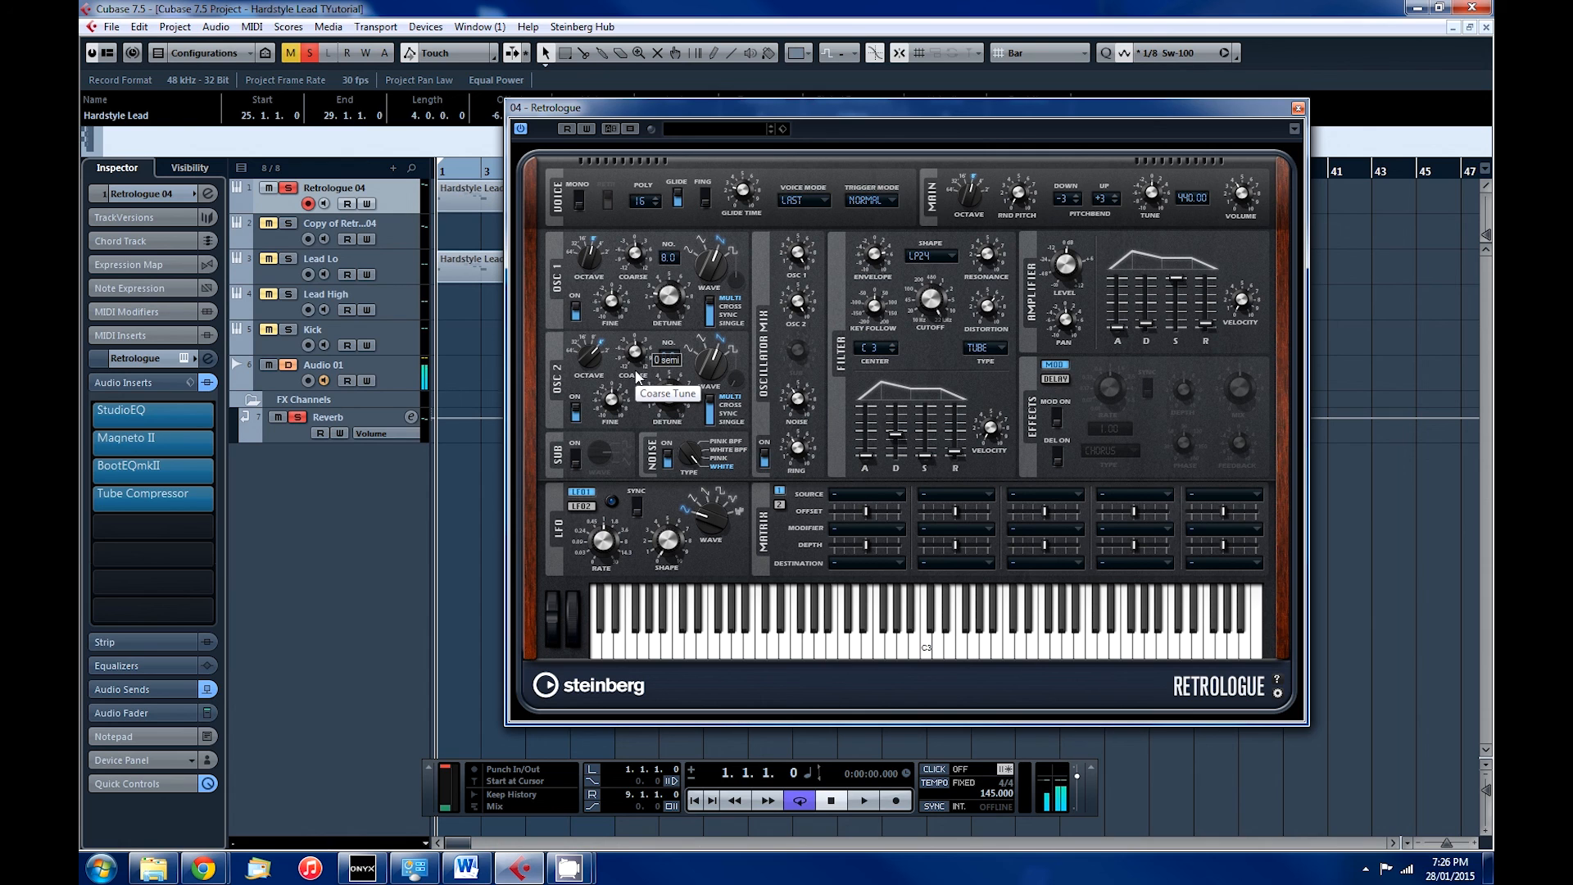
- Close the Retrologue window and deactivate all solo states
left_click(1298, 109)
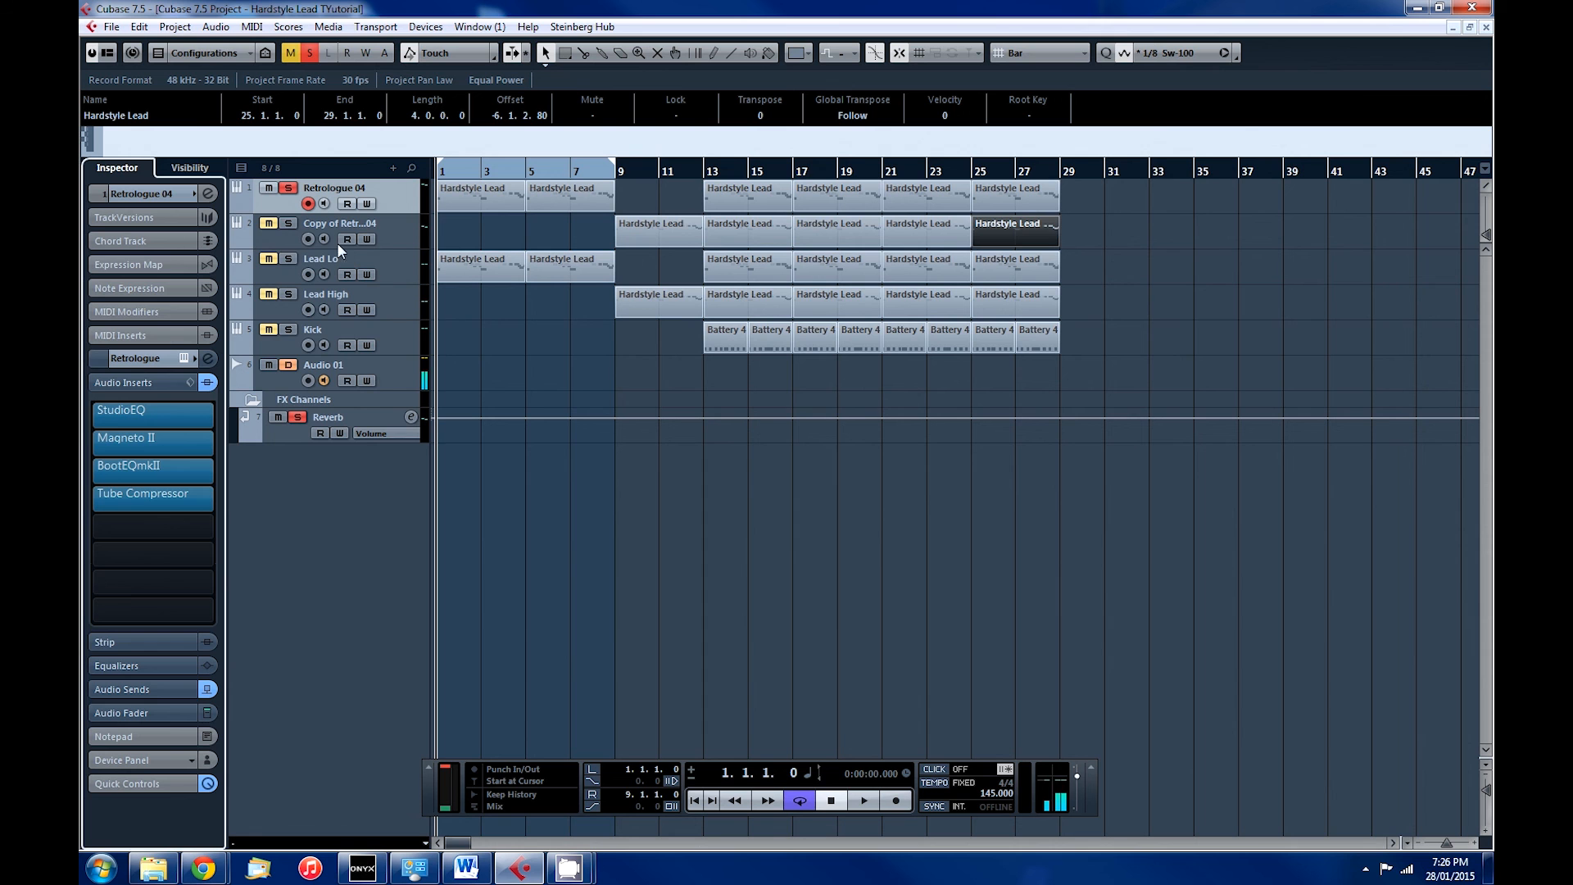
left_click(309, 53)
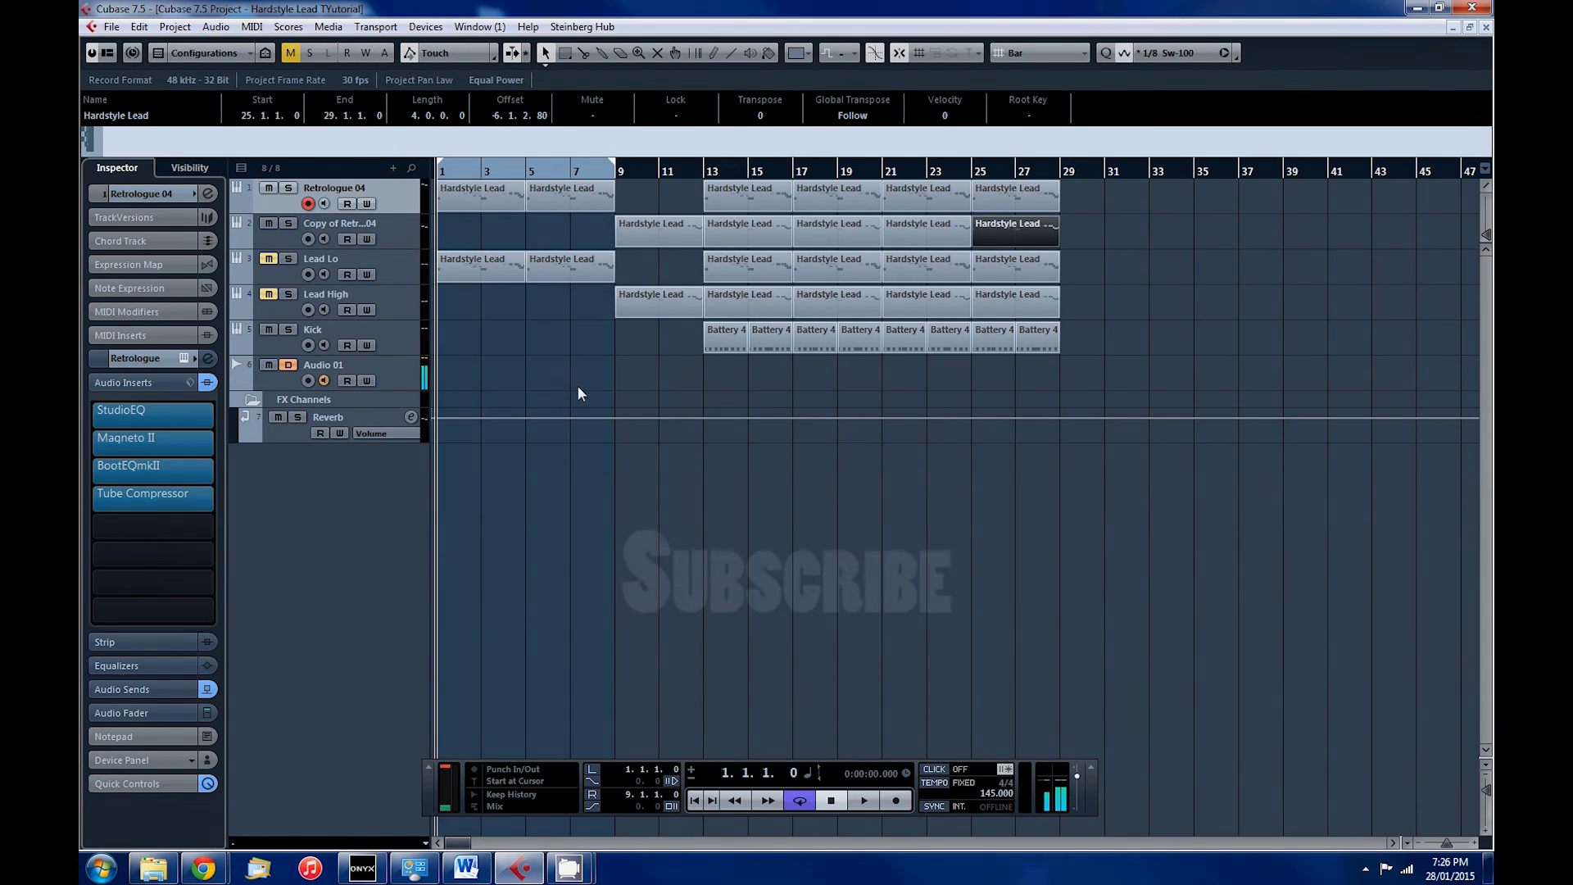